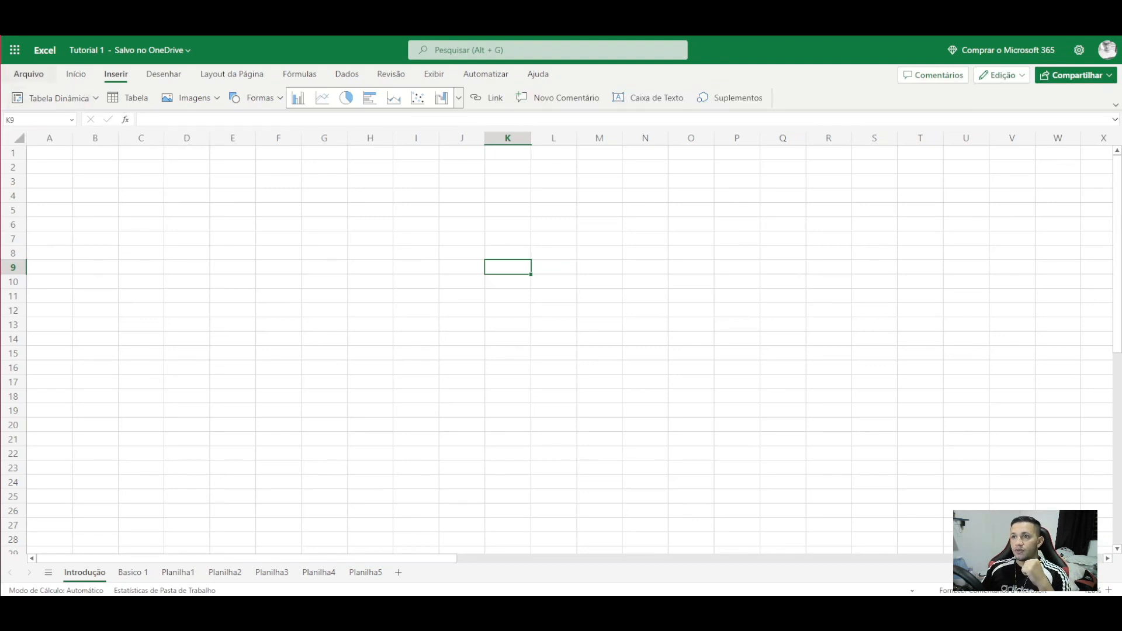
pyautogui.click(44, 75)
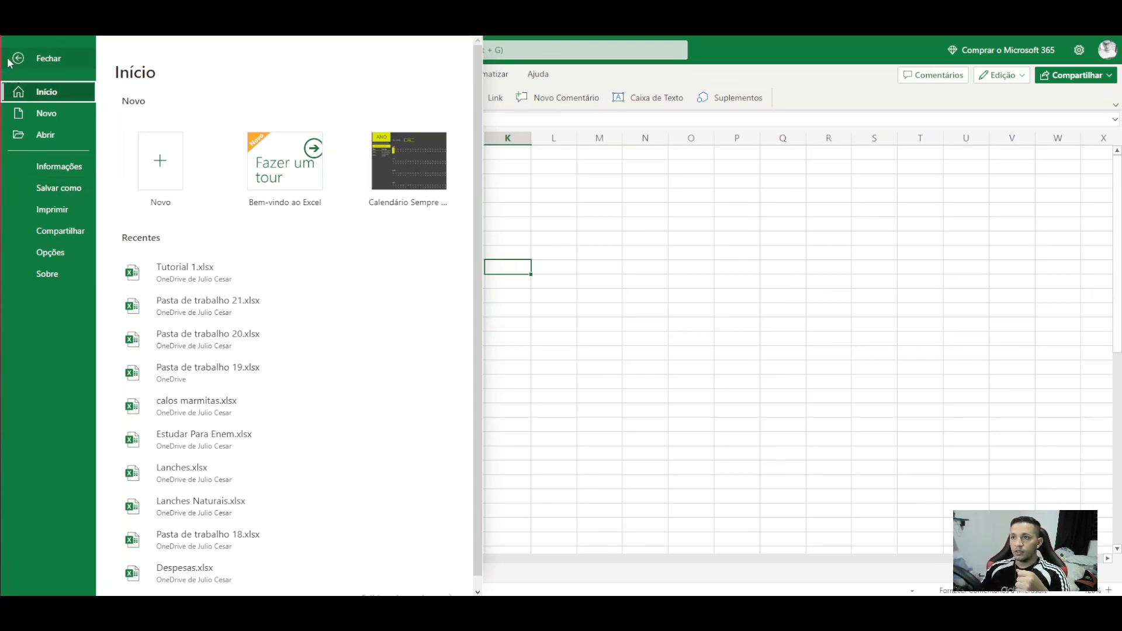
pyautogui.click(28, 59)
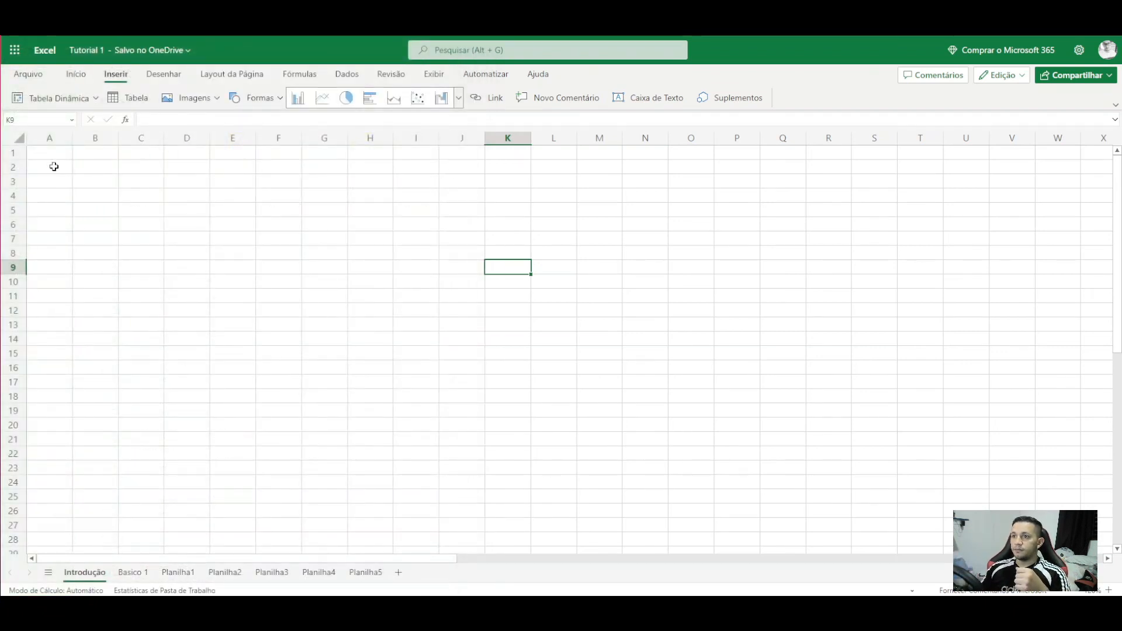
pyautogui.click(42, 150)
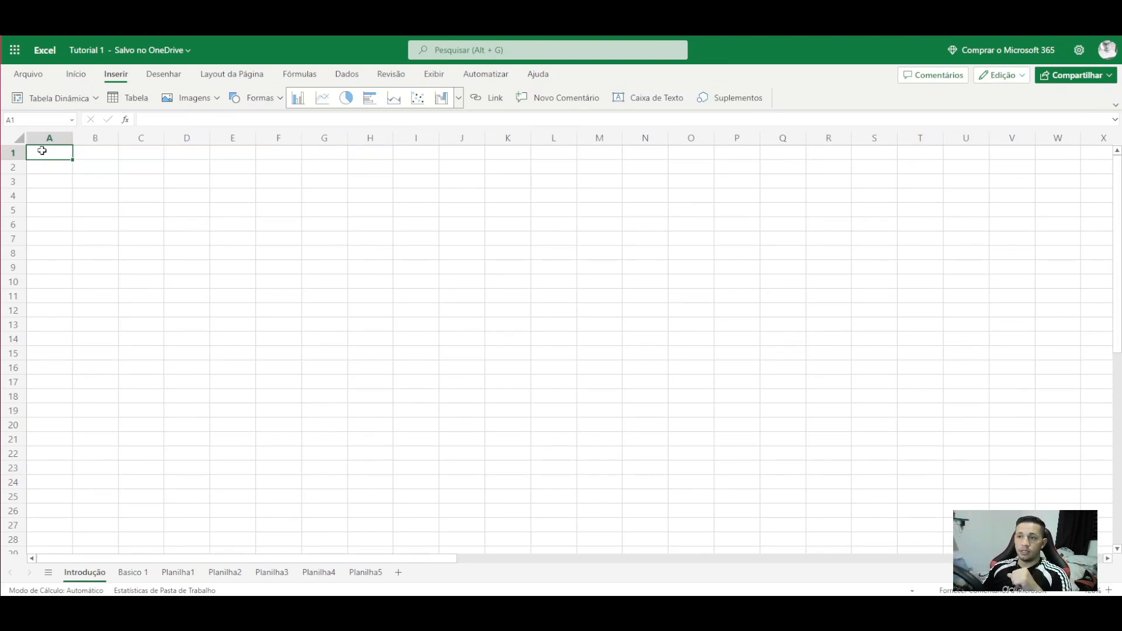
pyautogui.click(379, 277)
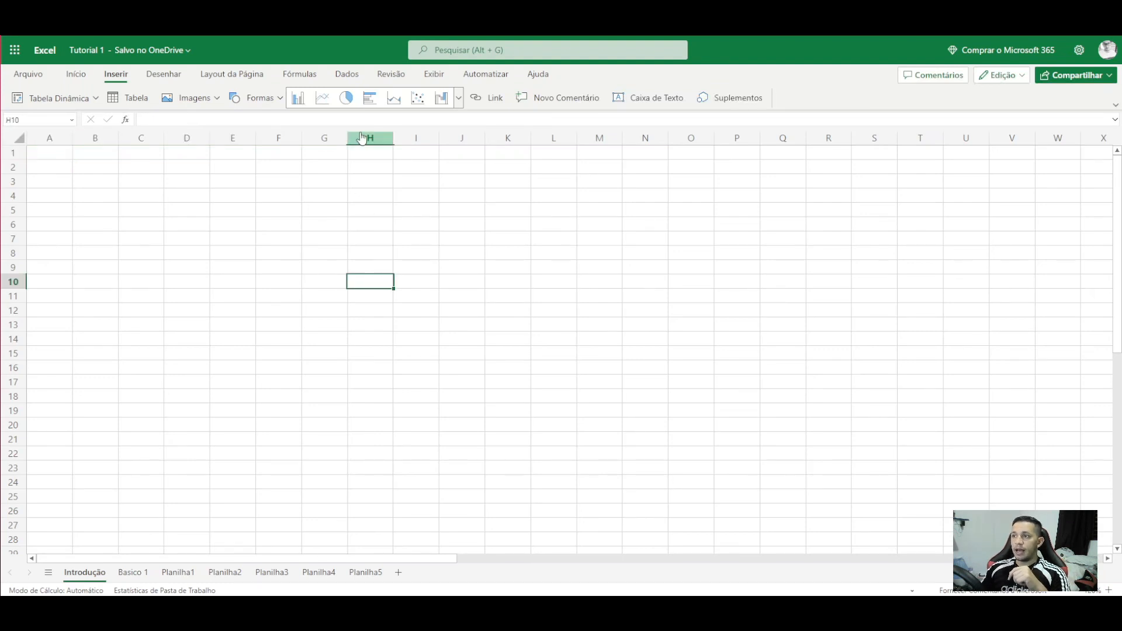
pyautogui.click(124, 224)
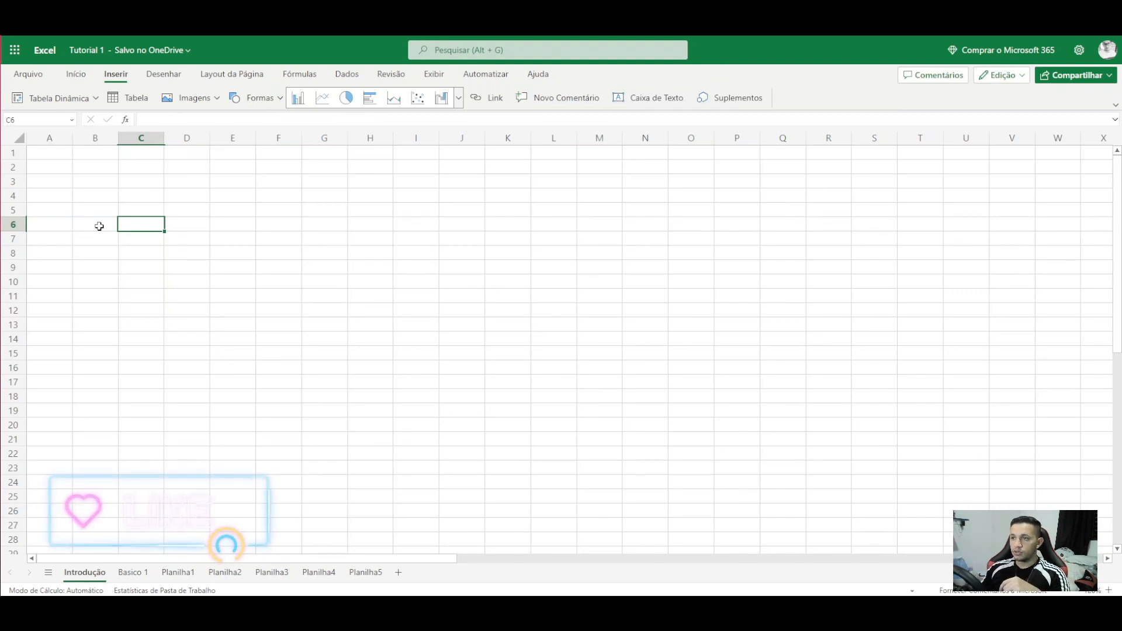
pyautogui.click(152, 207)
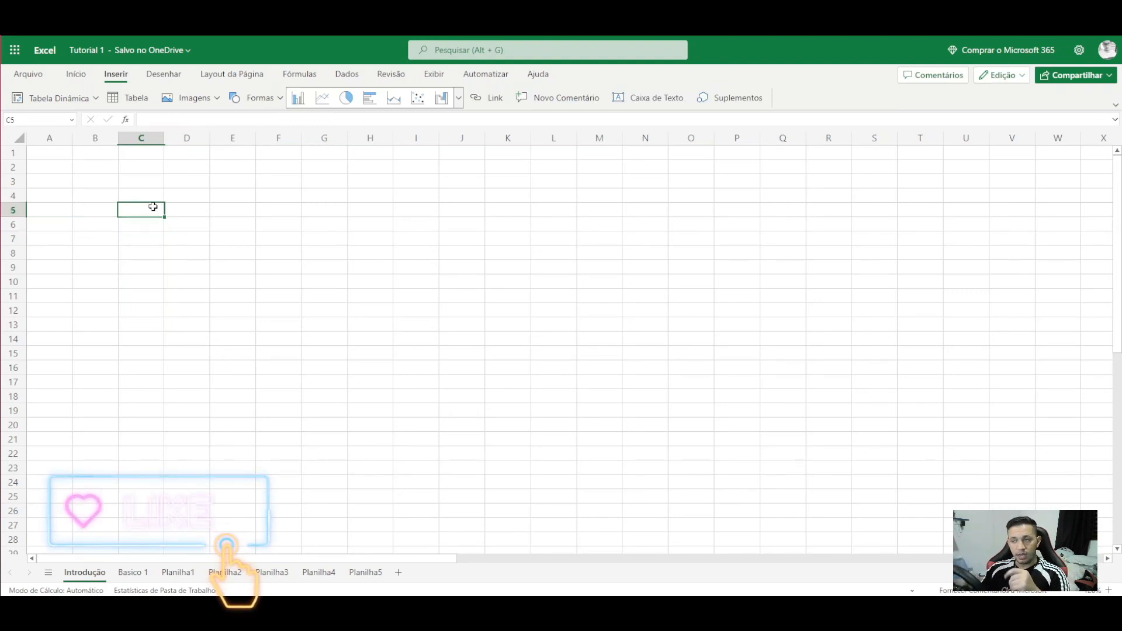
pyautogui.click(66, 154)
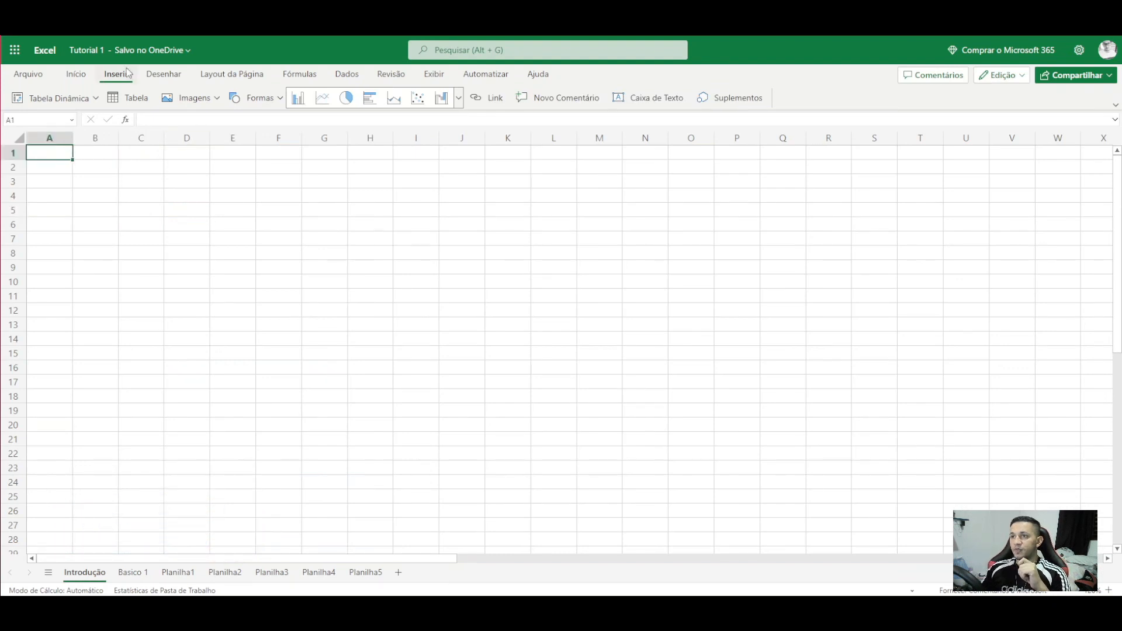
# Step: Look through the paste options and the list of available fonts
pyautogui.click(83, 75)
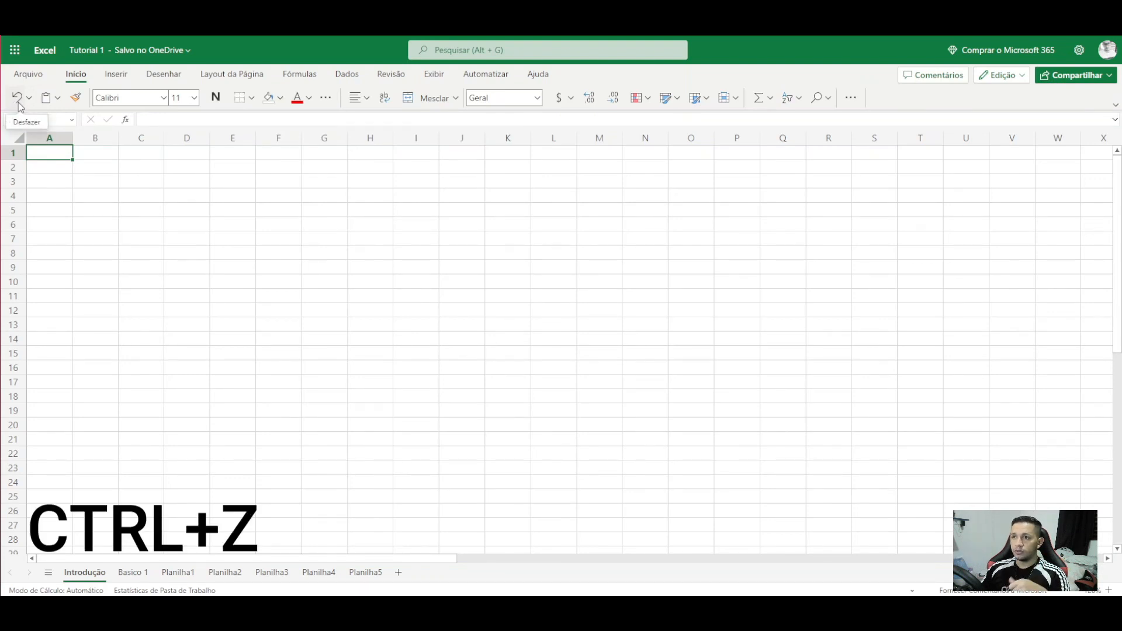
pyautogui.click(58, 100)
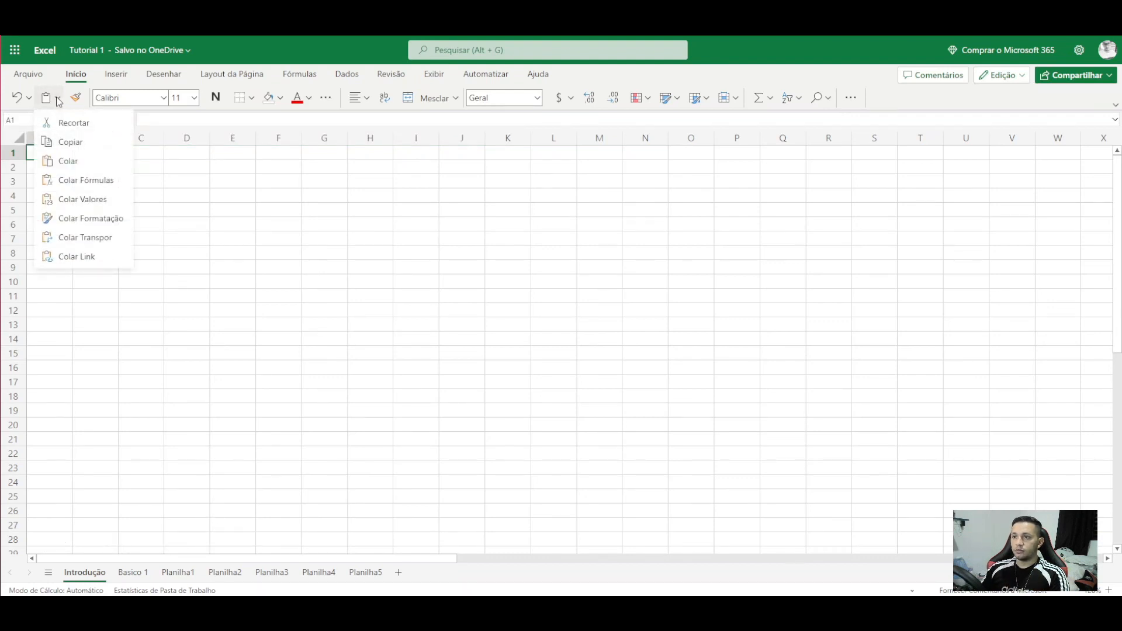
pyautogui.click(58, 100)
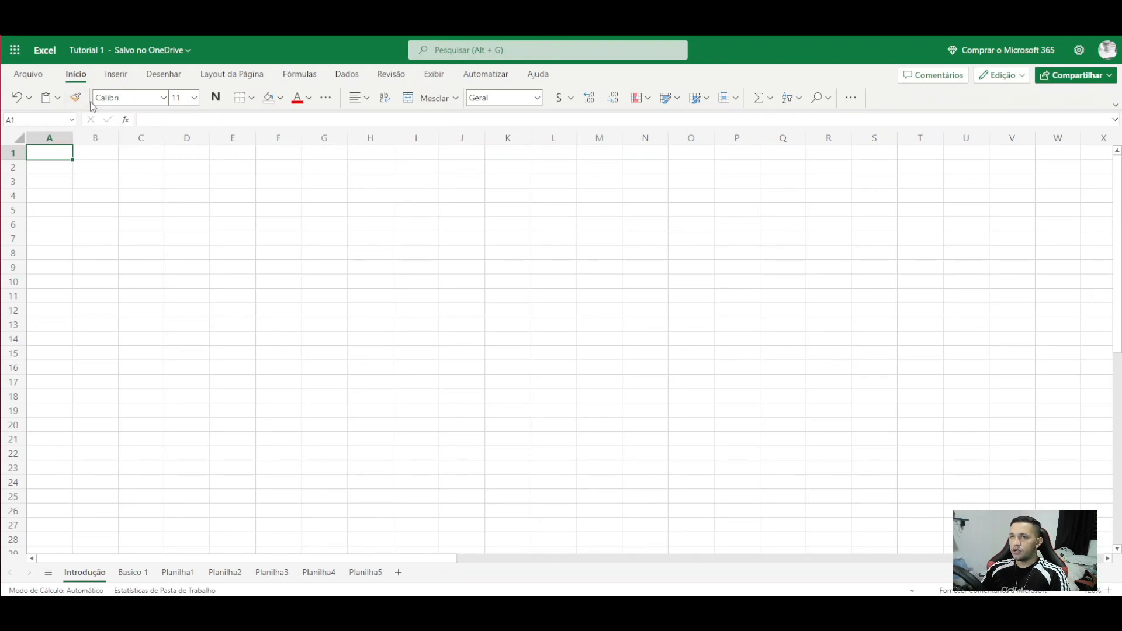
pyautogui.click(164, 98)
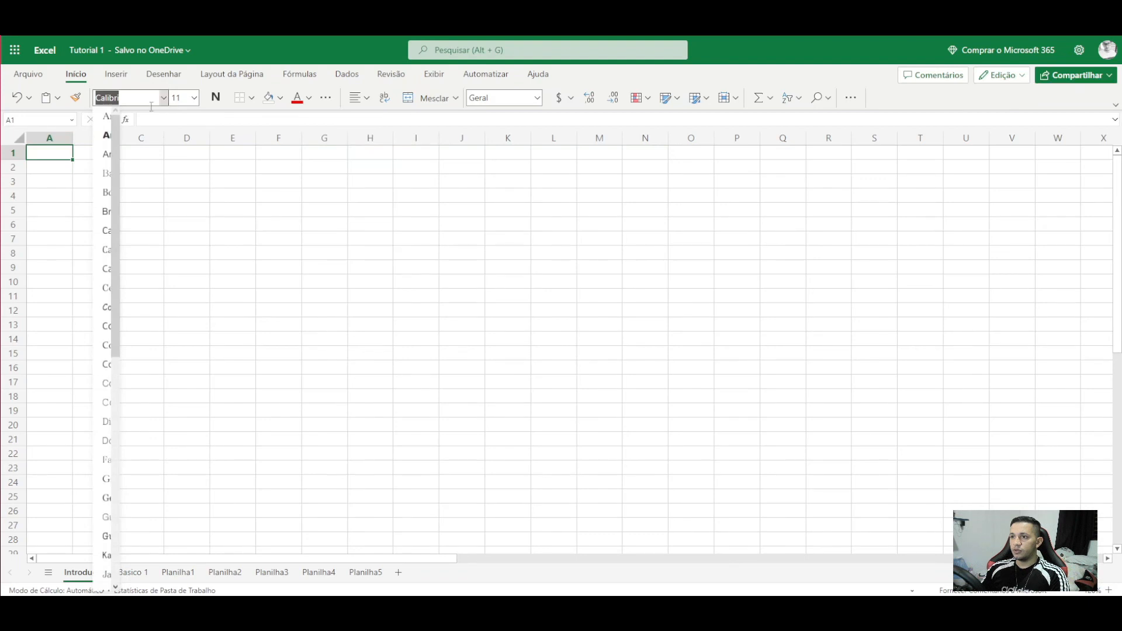
pyautogui.press('Tab')
pyautogui.click(164, 99)
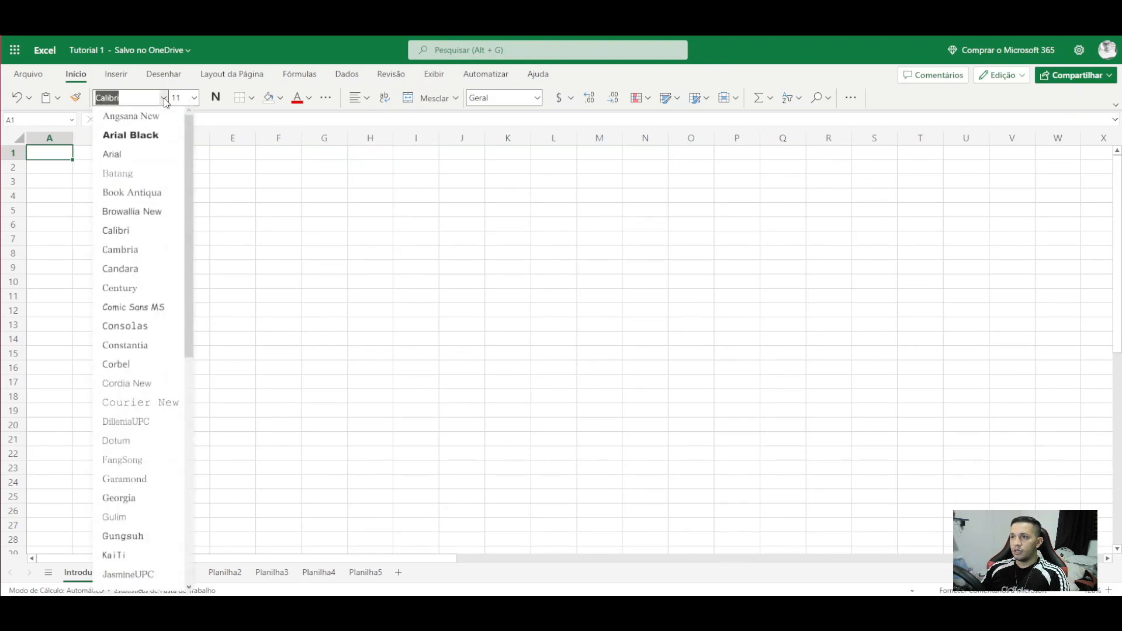
pyautogui.click(165, 98)
pyautogui.press('Tab')
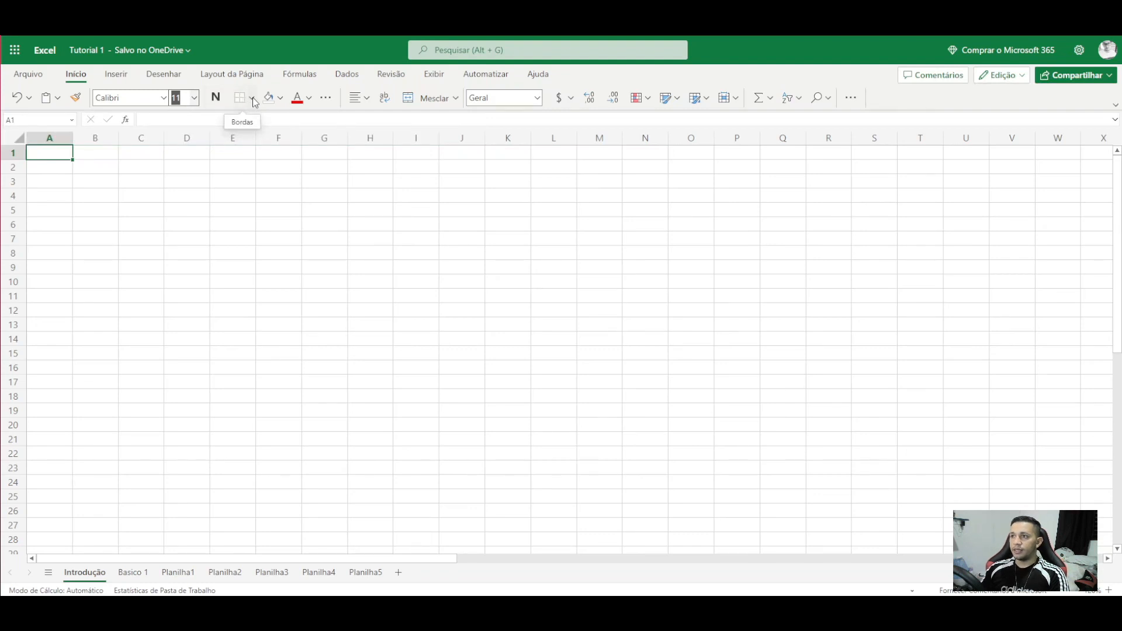
# Step: Apply all borders to the cell range E4:I9 on the Introdução sheet
pyautogui.moveTo(219, 196); pyautogui.dragTo(395, 270)
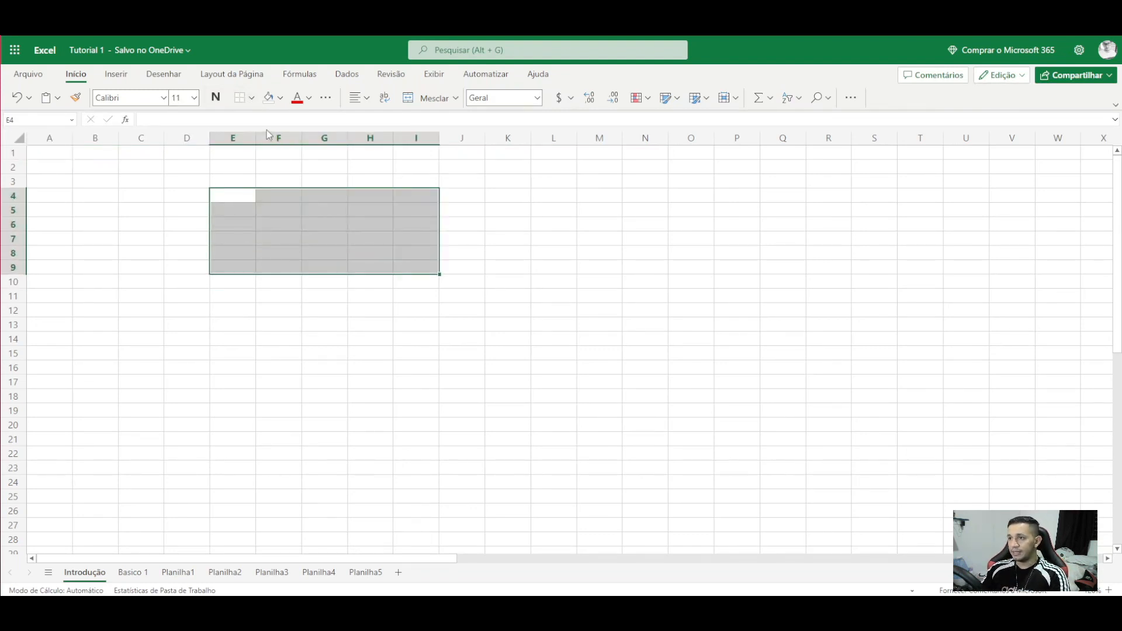
pyautogui.click(253, 101)
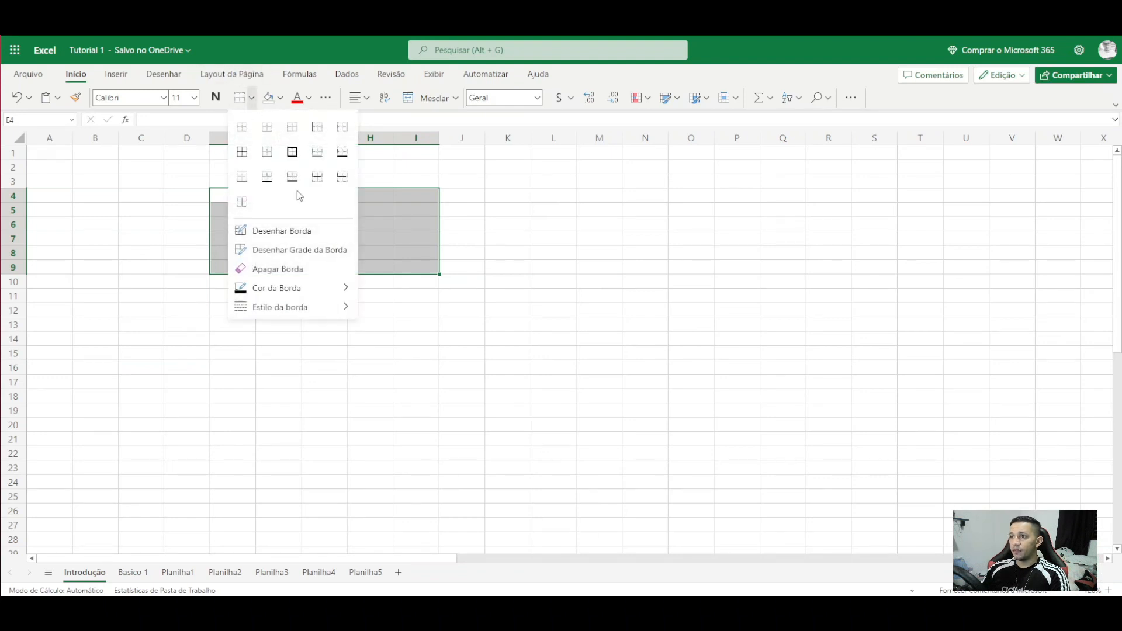
pyautogui.click(242, 151)
pyautogui.click(132, 206)
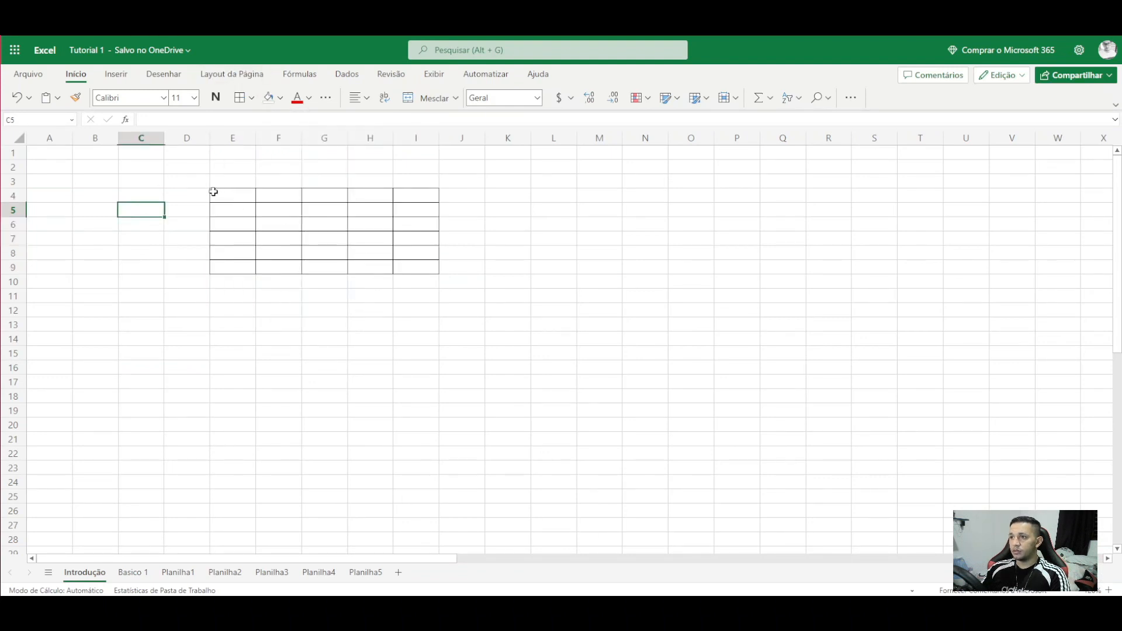
# Step: Remove all borders from the cell range E4:I9
pyautogui.moveTo(217, 196); pyautogui.dragTo(416, 241)
pyautogui.click(142, 195)
pyautogui.moveTo(222, 193); pyautogui.dragTo(428, 265)
pyautogui.click(252, 97)
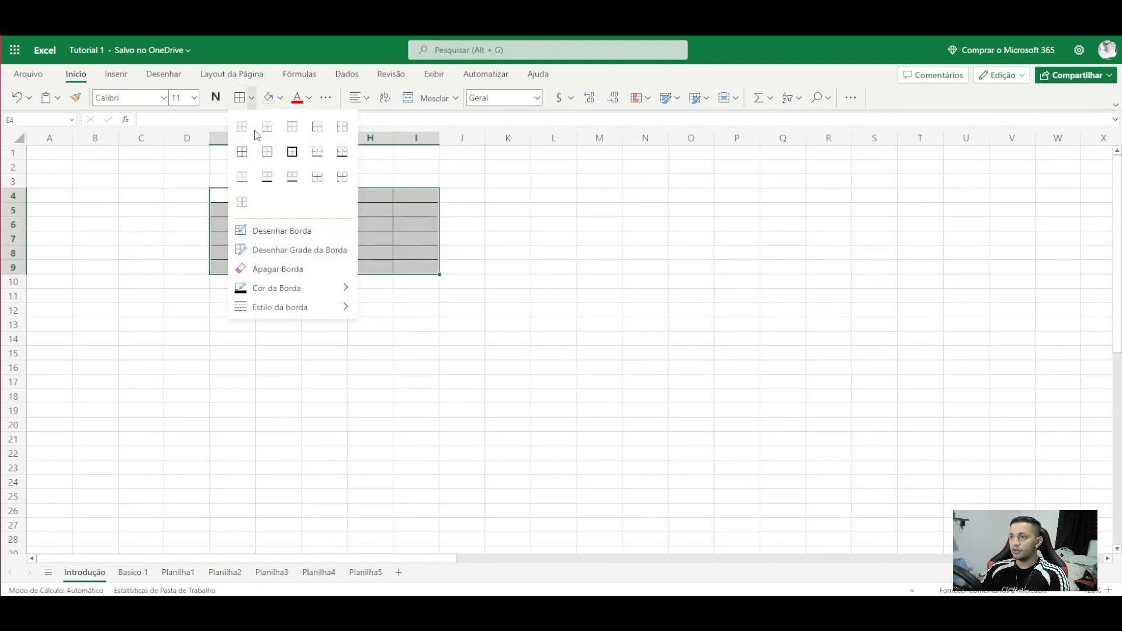
pyautogui.click(241, 124)
pyautogui.click(463, 238)
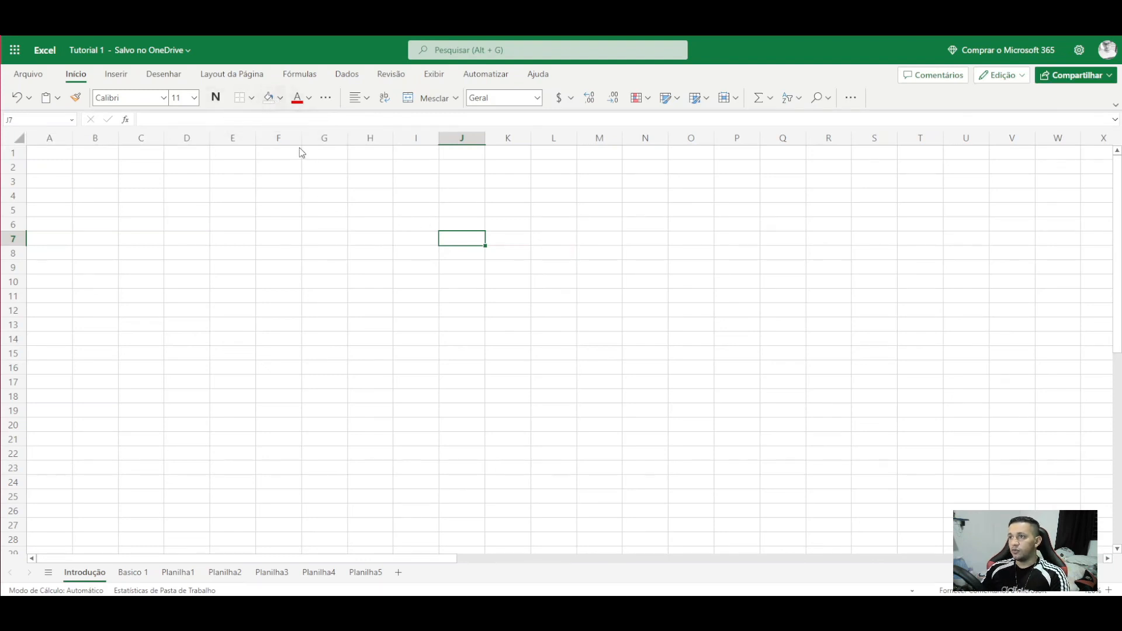
# Step: Fill cell F4 with the dark orange theme color
pyautogui.click(295, 196)
pyautogui.click(280, 98)
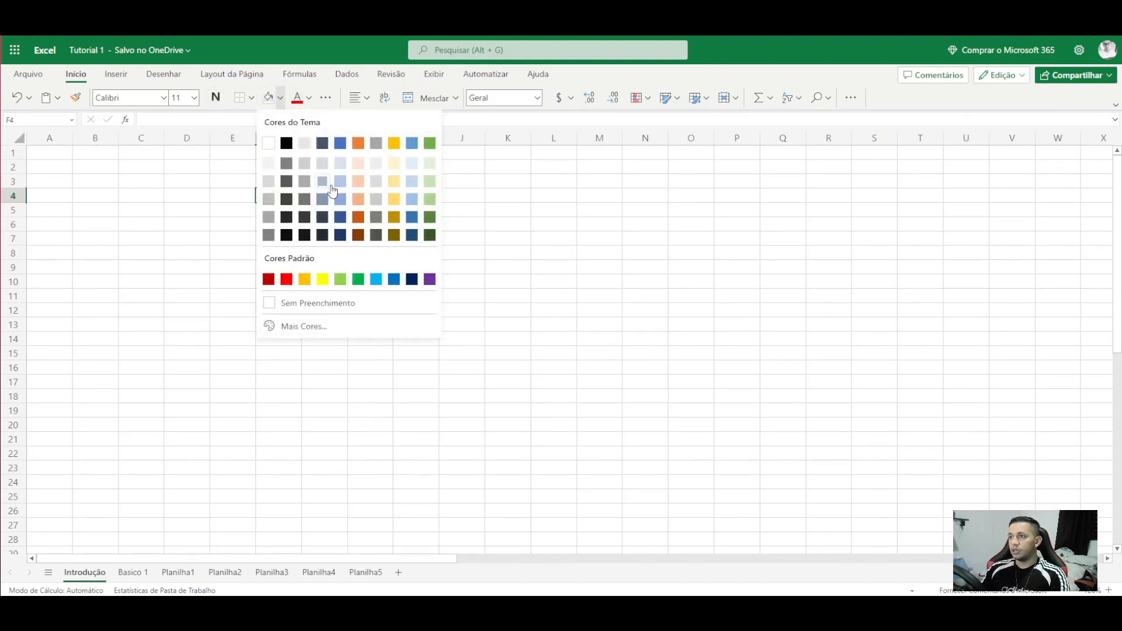
pyautogui.click(358, 216)
pyautogui.click(284, 279)
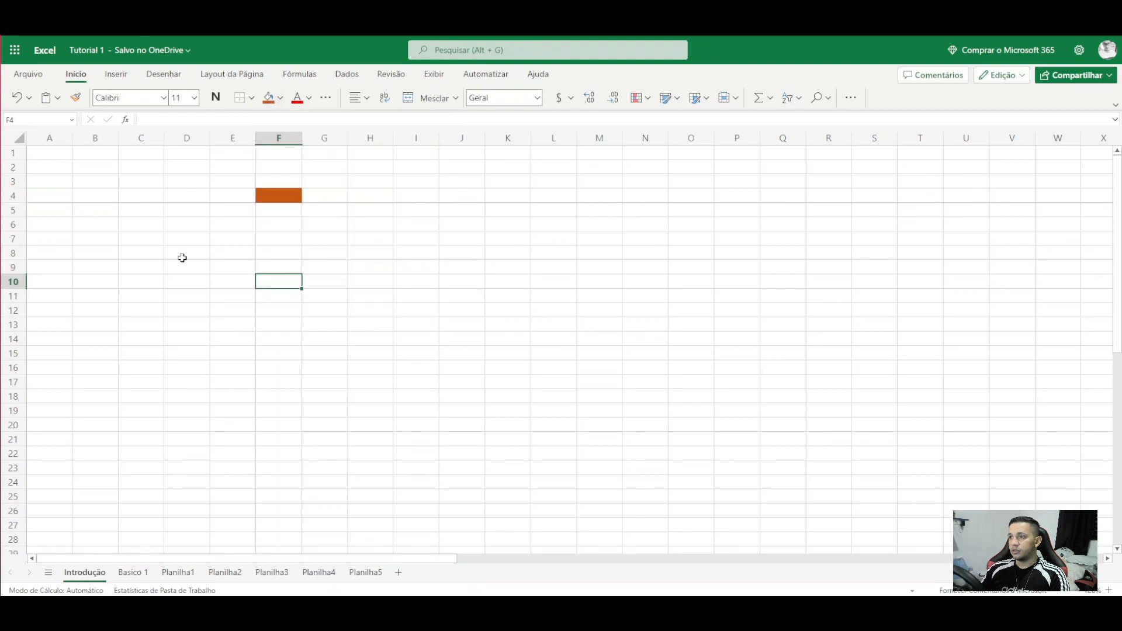
# Step: Remove the fill color from cell F4 by setting it to Sem Preenchimento
pyautogui.click(272, 198)
pyautogui.click(280, 98)
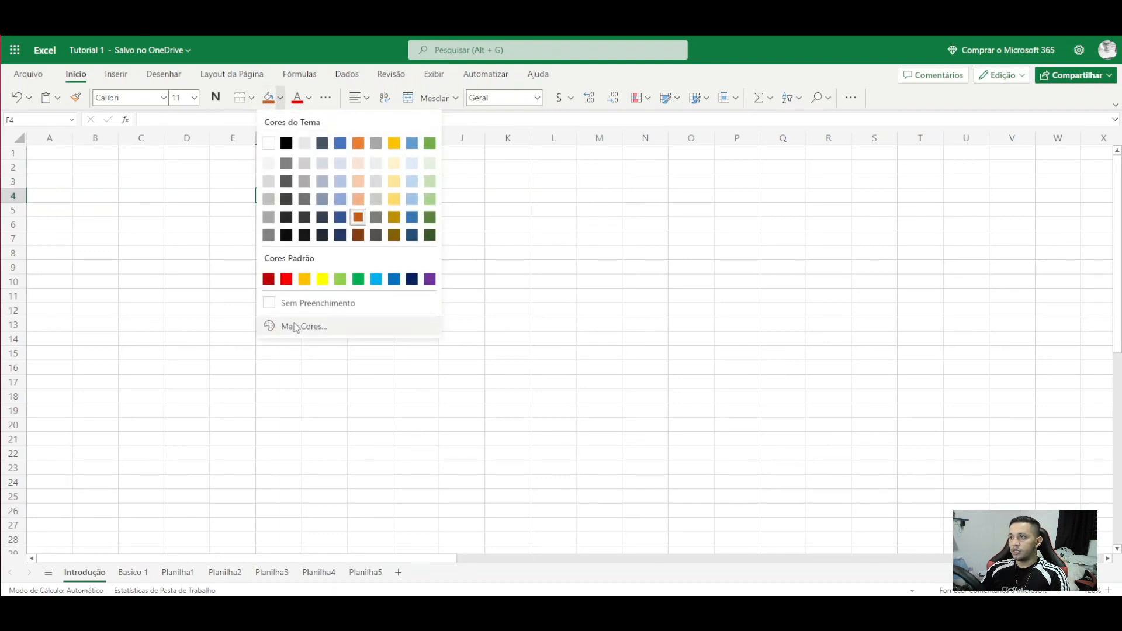
pyautogui.click(278, 303)
pyautogui.click(304, 281)
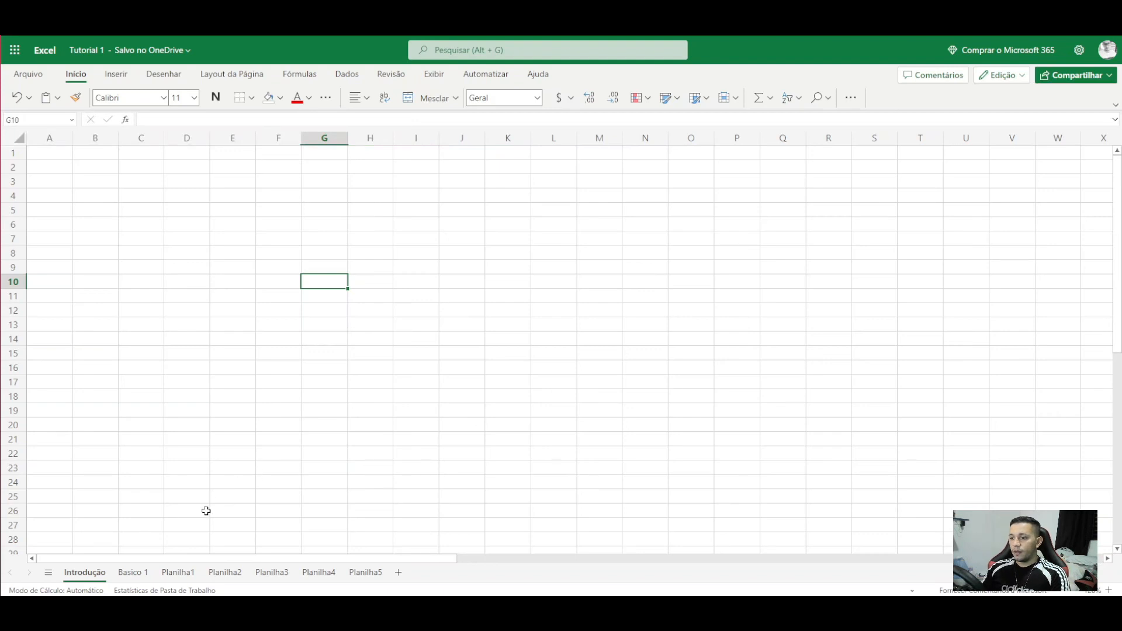
# Step: Switch to the Basico 1 sheet and select cell G6 beside SOMAR in the Funções table
pyautogui.click(130, 573)
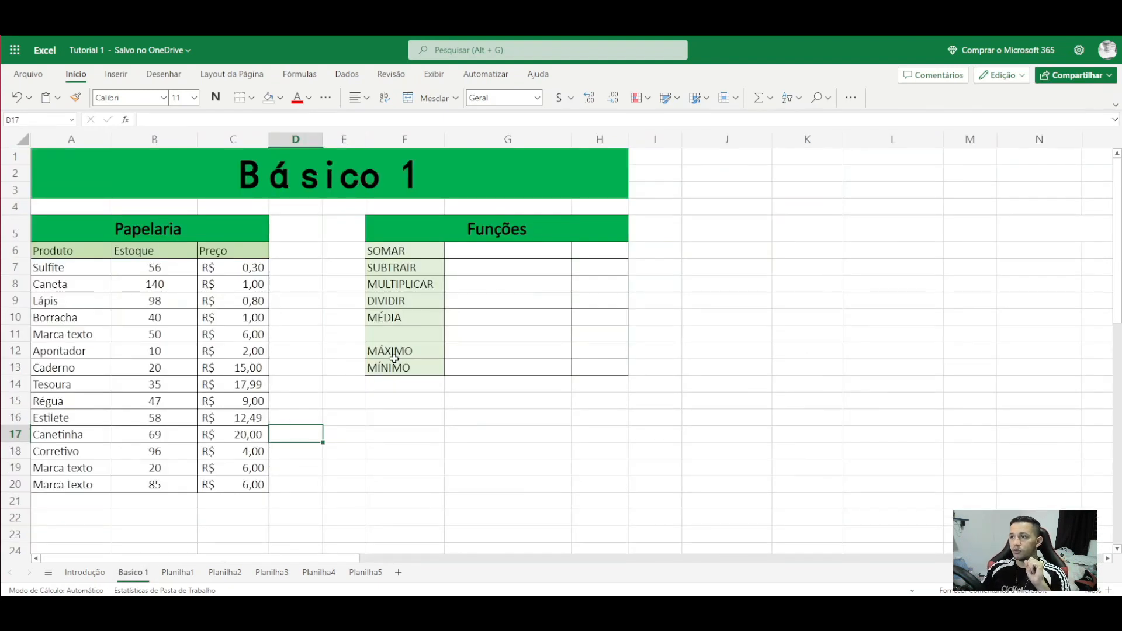
pyautogui.click(500, 252)
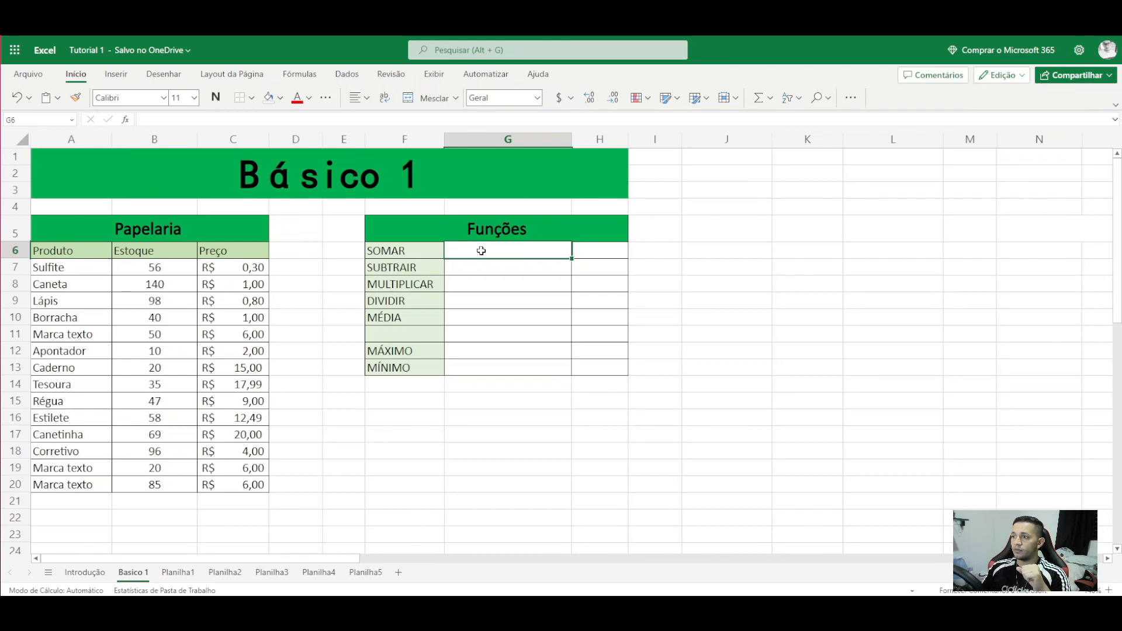
pyautogui.click(489, 284)
pyautogui.click(490, 250)
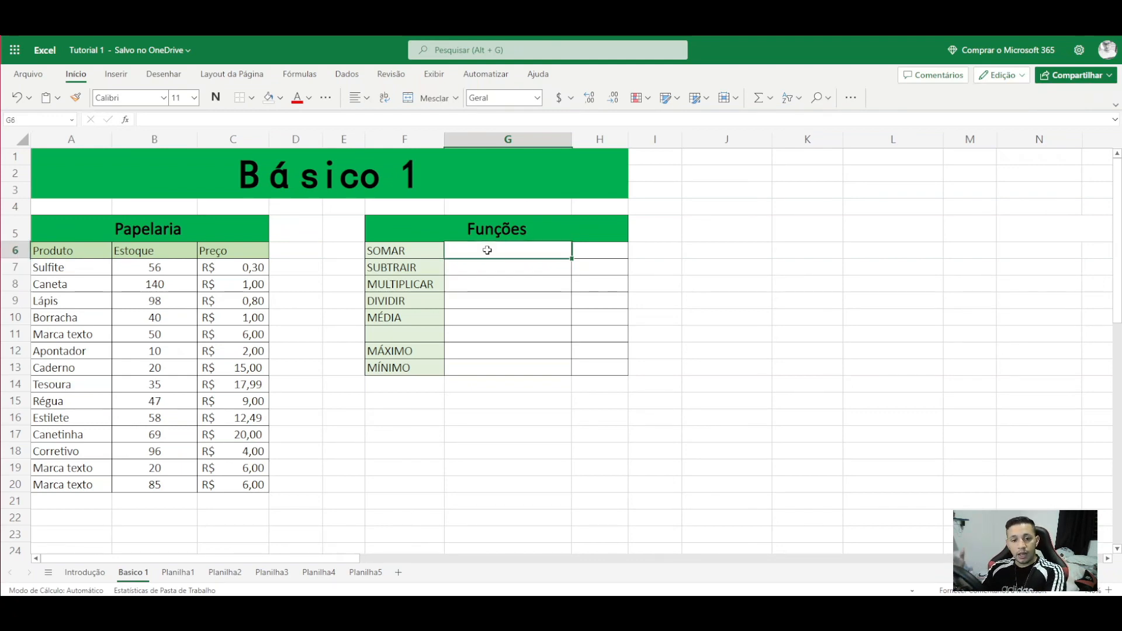
# Step: Insert the SOMA function into cell G6 from the commonly used functions, and clear the entry again
pyautogui.click(125, 121)
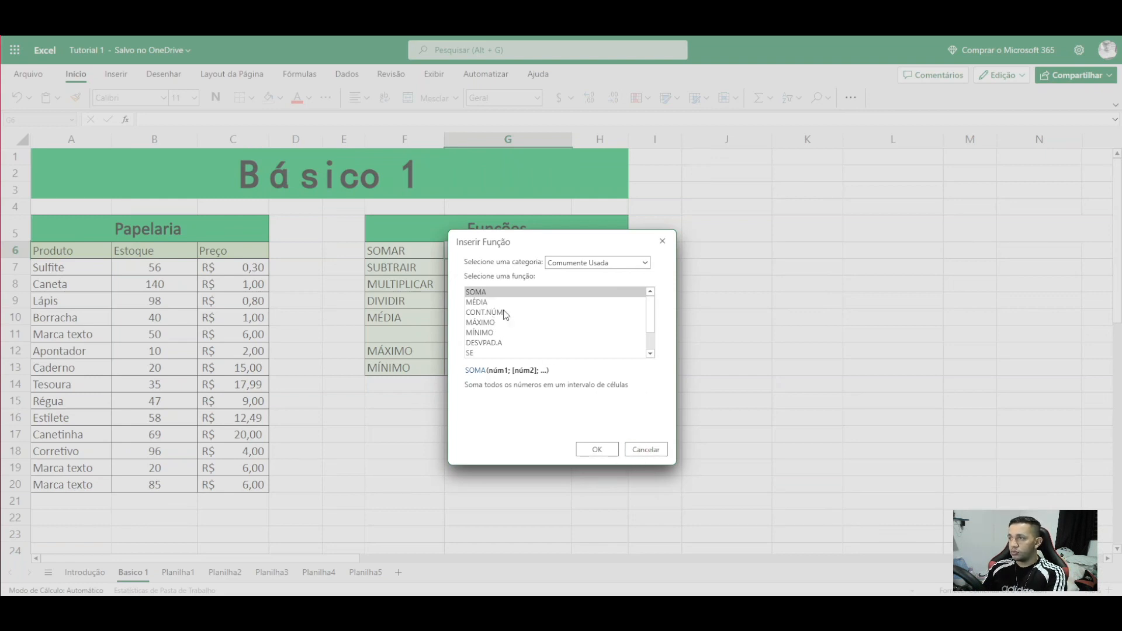
pyautogui.doubleClick(488, 292)
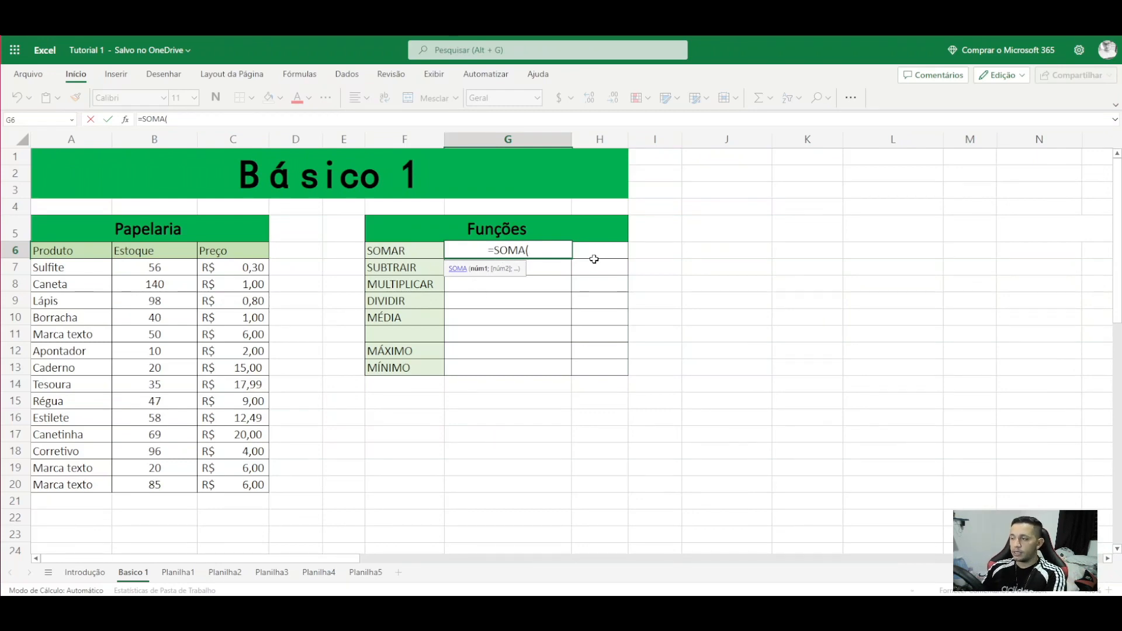
pyautogui.press('BackSpace')
pyautogui.press('BackSpace')
pyautogui.press('BackSpace')
pyautogui.press('BackSpace')
pyautogui.press('BackSpace')
pyautogui.press('BackSpace')
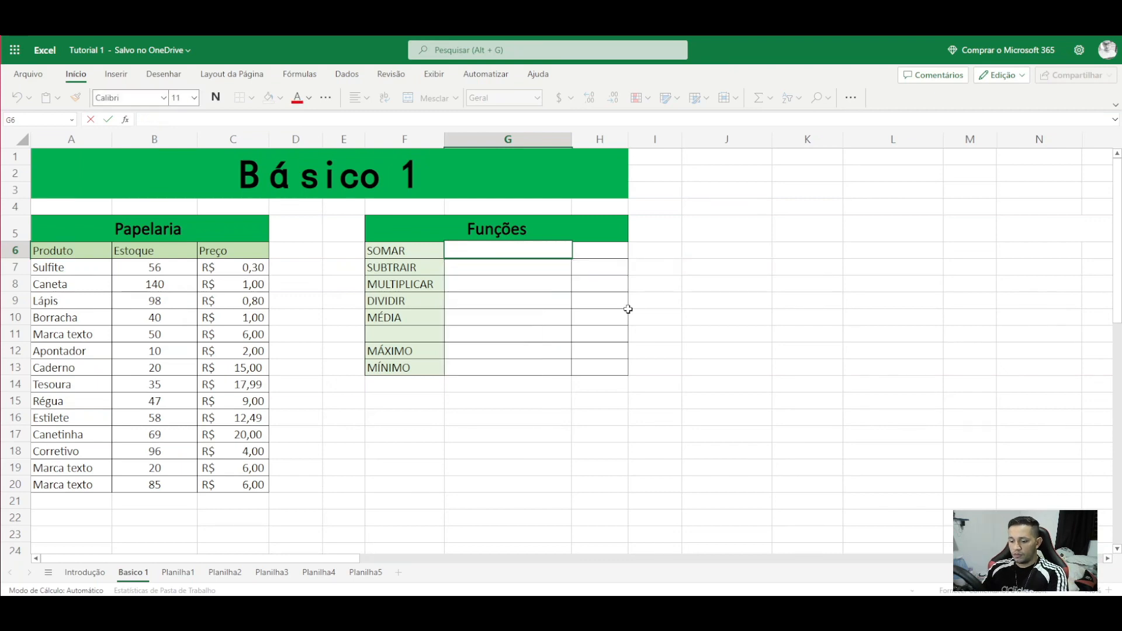
# Step: Write the formula =SOMA(B9;B8) in cell G6 to add the Lápis and Caneta stock values
pyautogui.write('=')
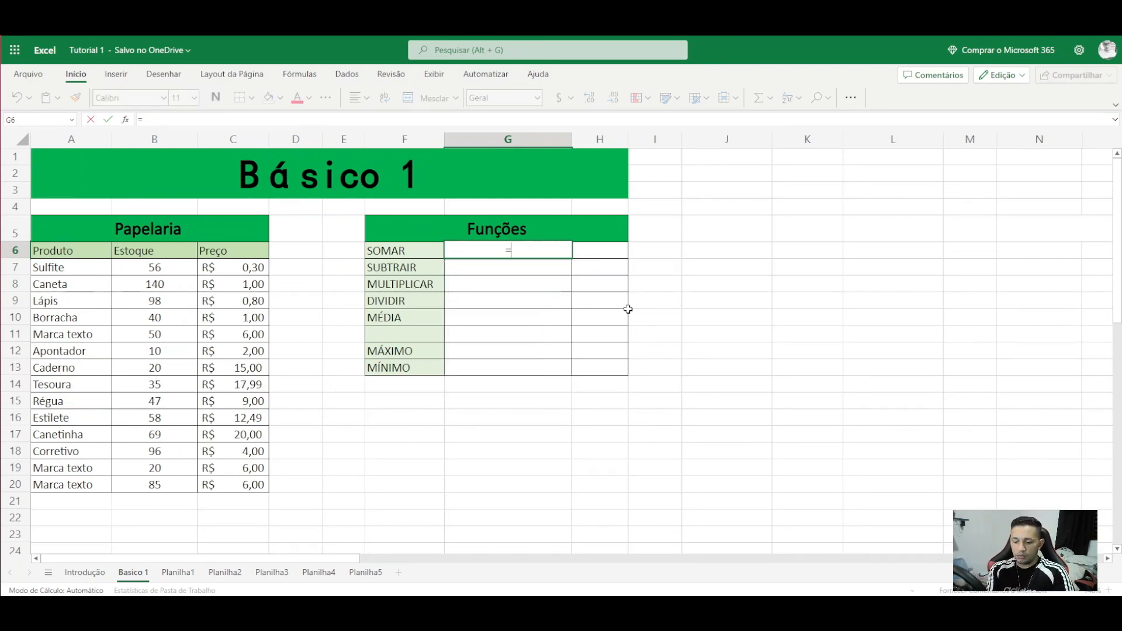
pyautogui.write('SOMA')
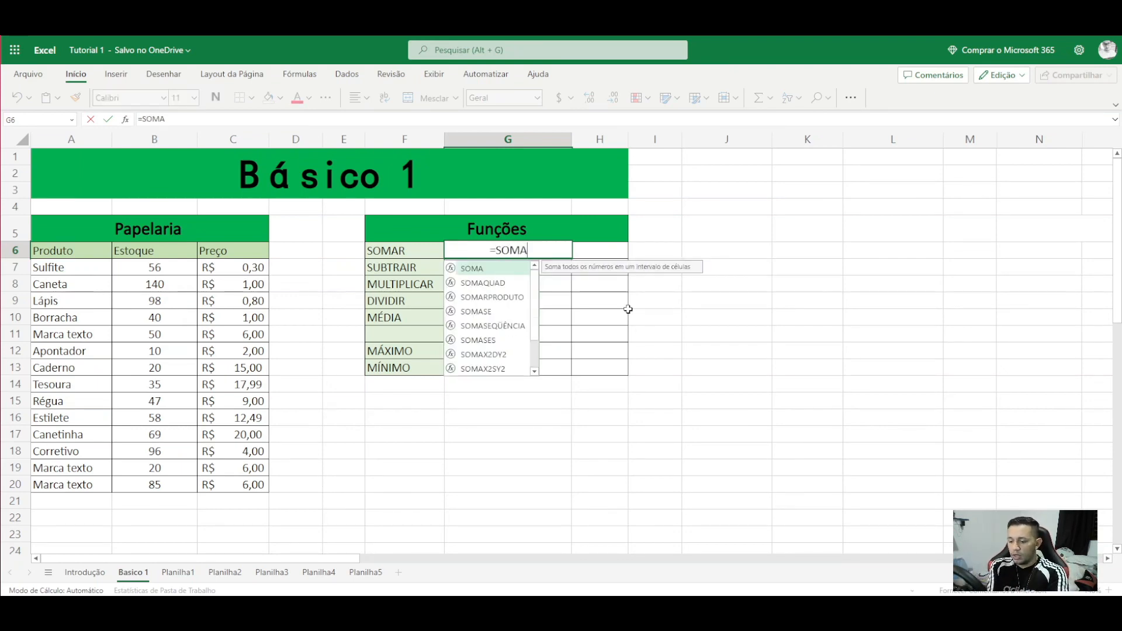
pyautogui.write('(')
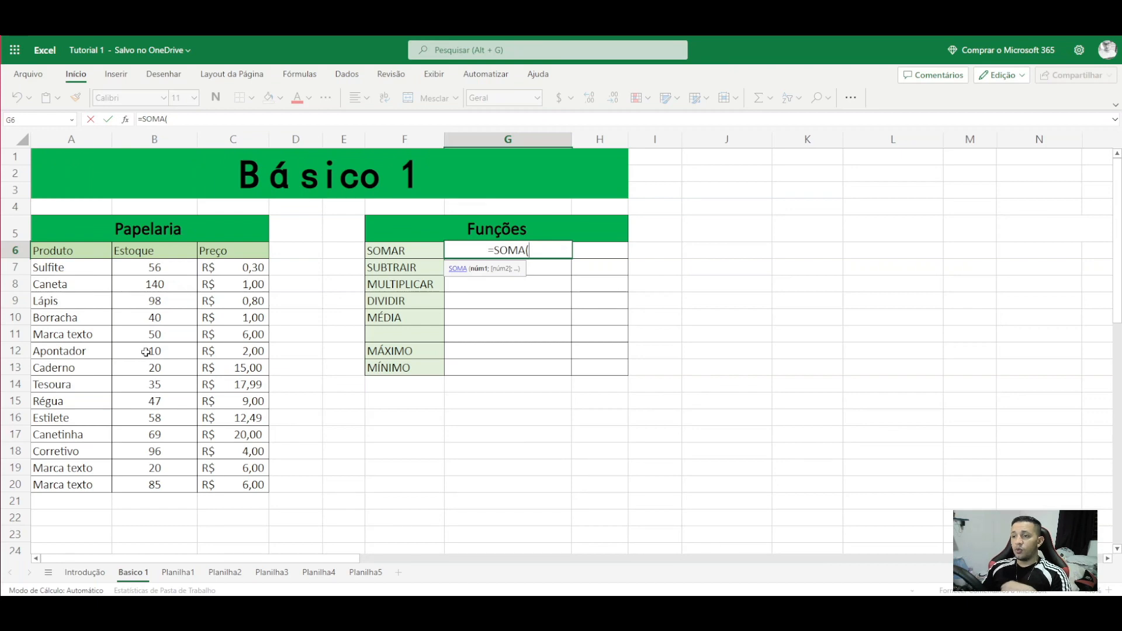
pyautogui.click(155, 297)
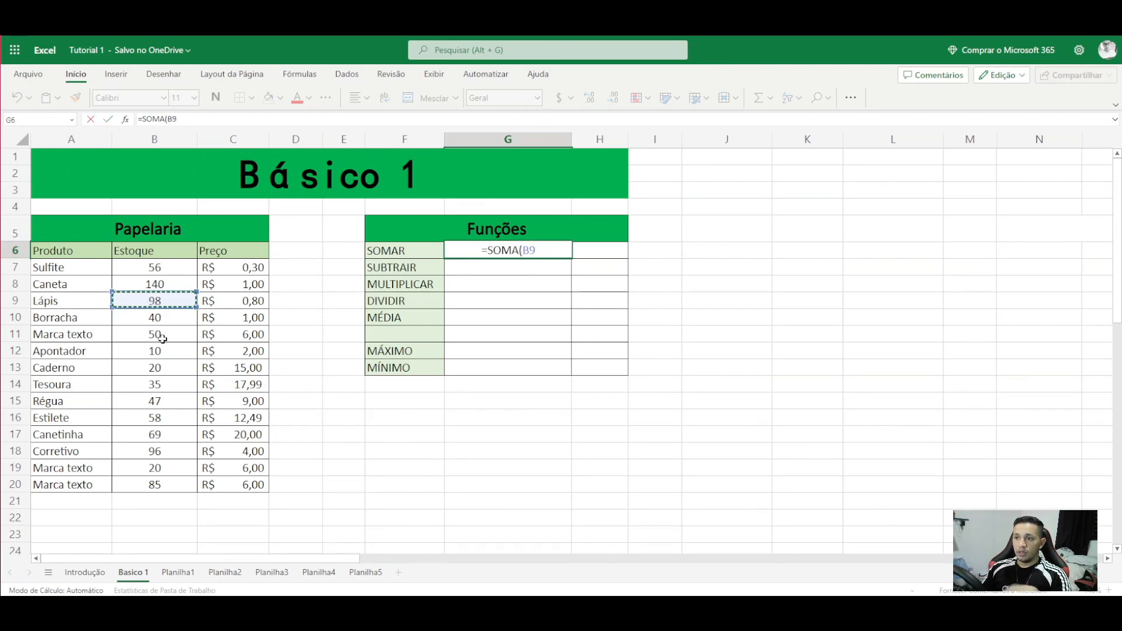
pyautogui.click(151, 284)
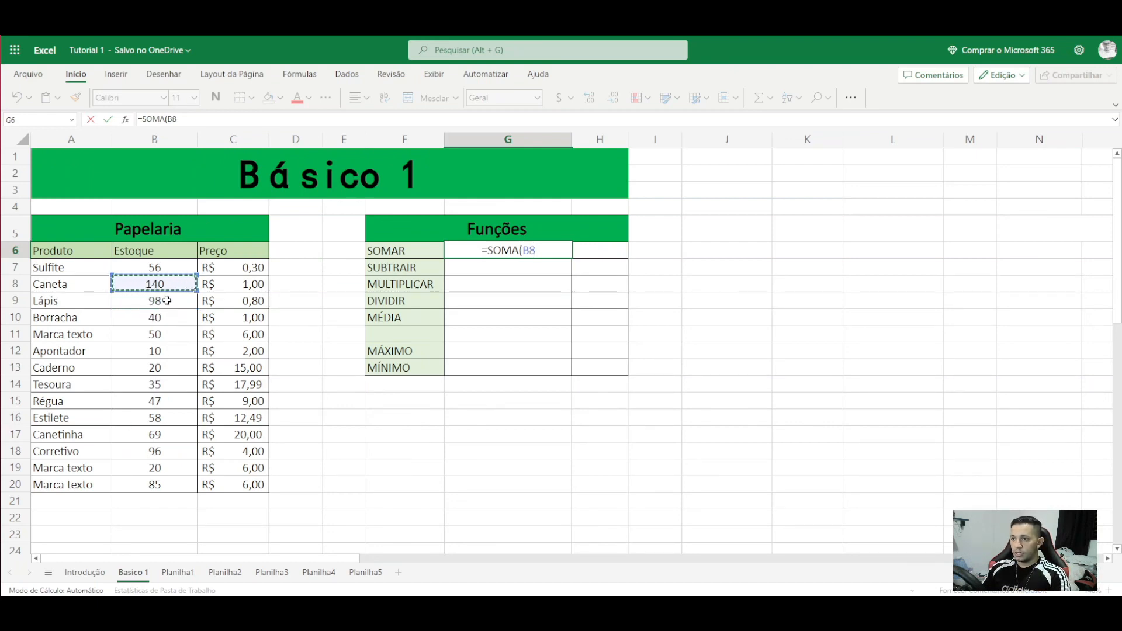
pyautogui.press('Down')
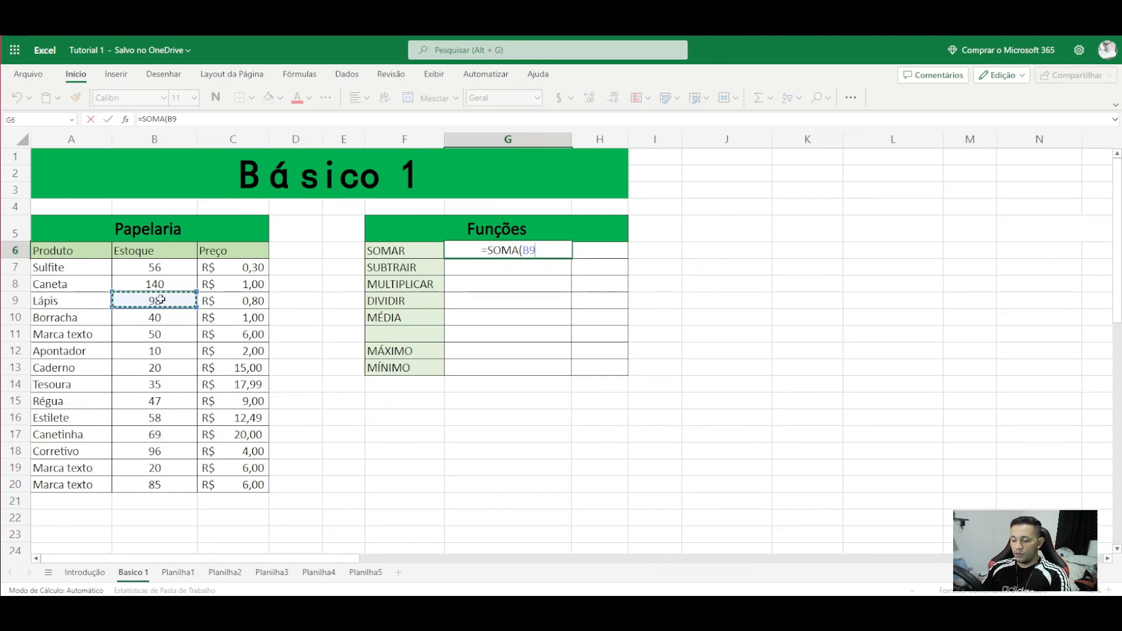
pyautogui.write(';')
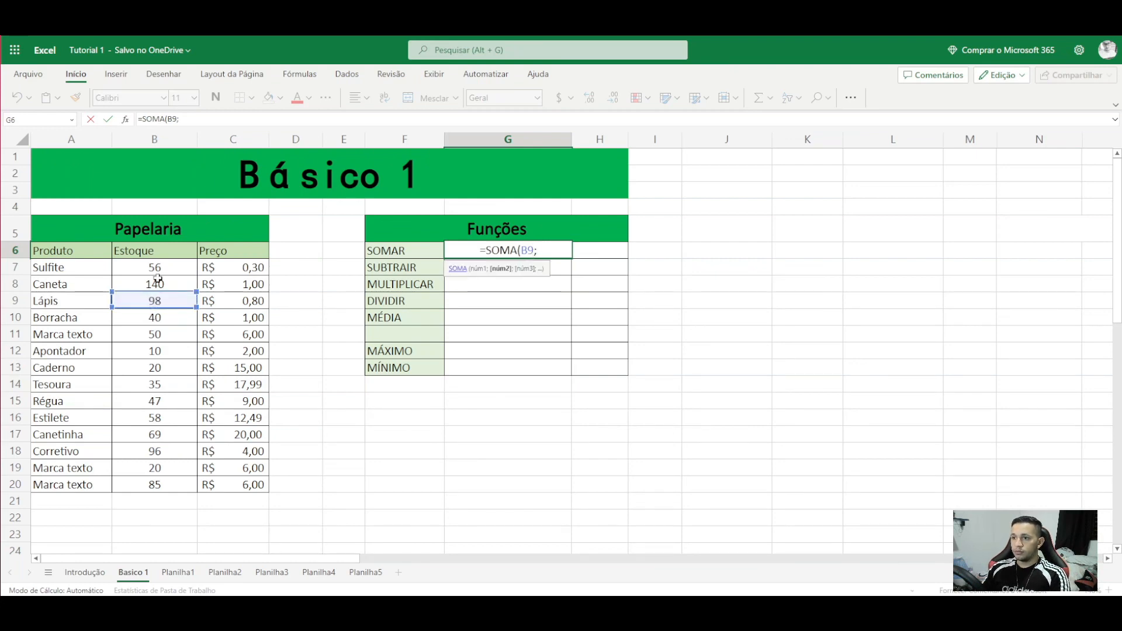
pyautogui.click(158, 284)
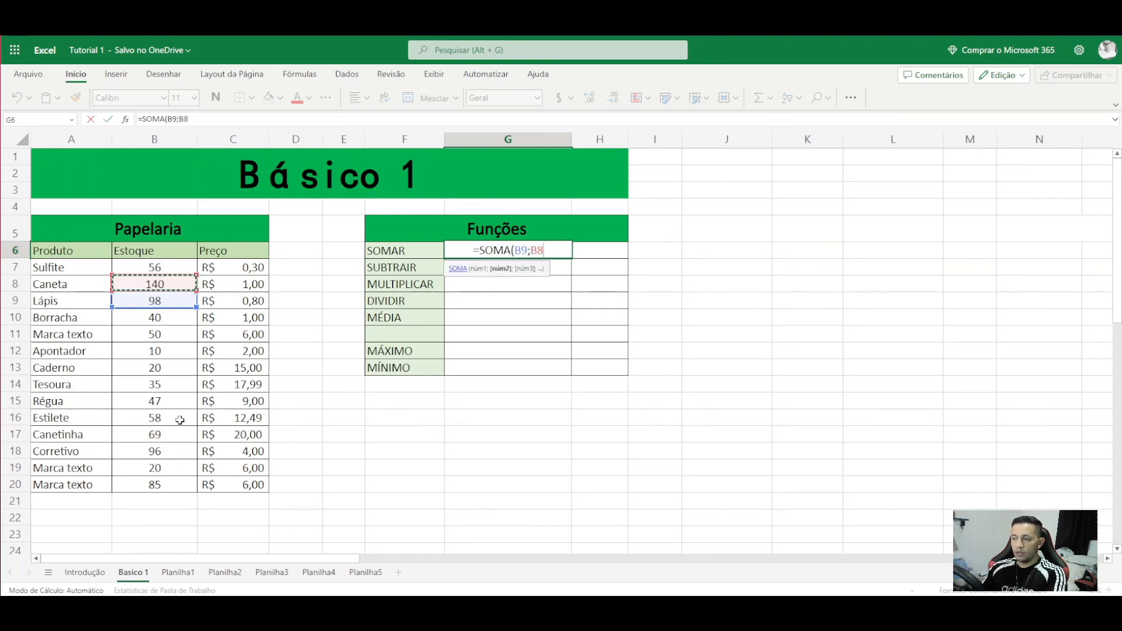
pyautogui.write(')')
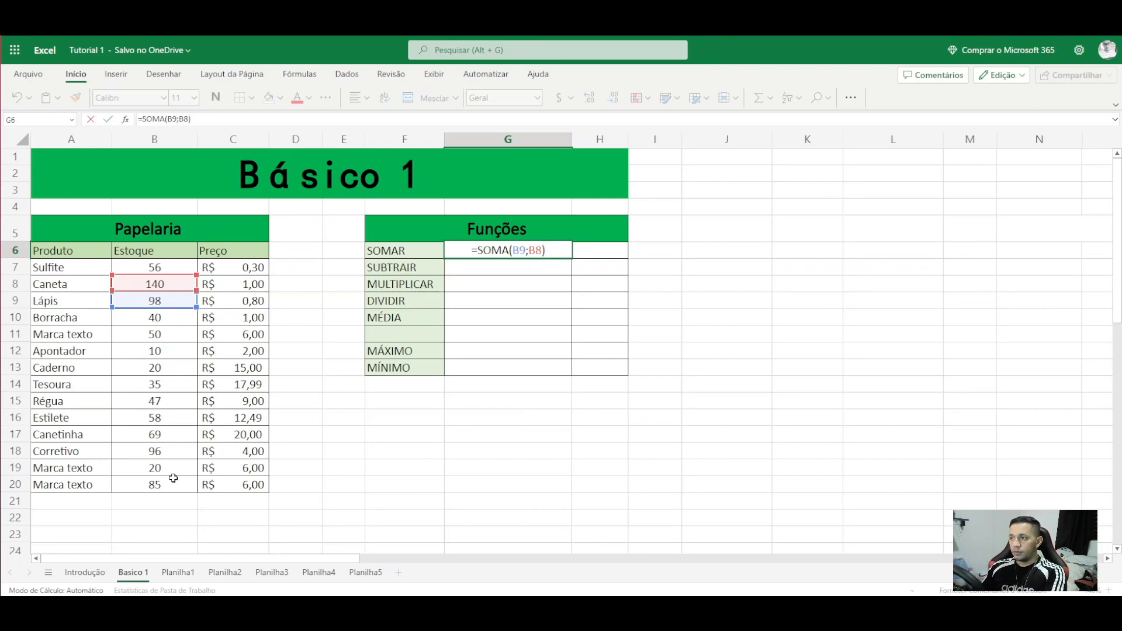
# Step: Replace the second argument of the SOMA formula in G6 with B17 and enter it as =SOMA(B9;B17)
pyautogui.press('BackSpace')
pyautogui.press('BackSpace')
pyautogui.press('BackSpace')
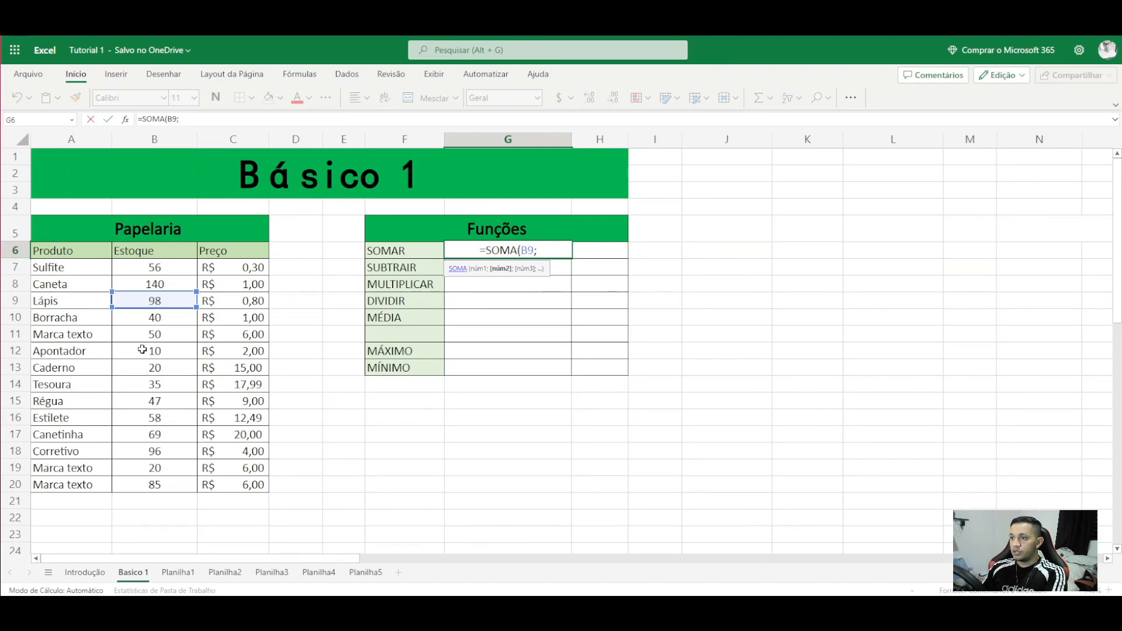
pyautogui.click(131, 435)
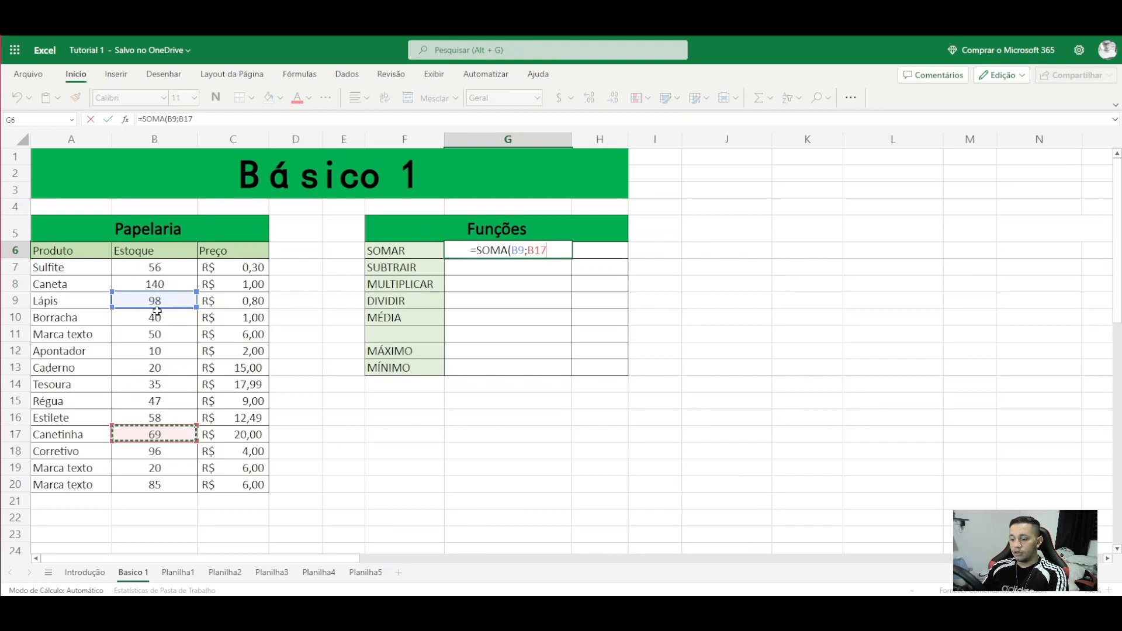
pyautogui.write(')')
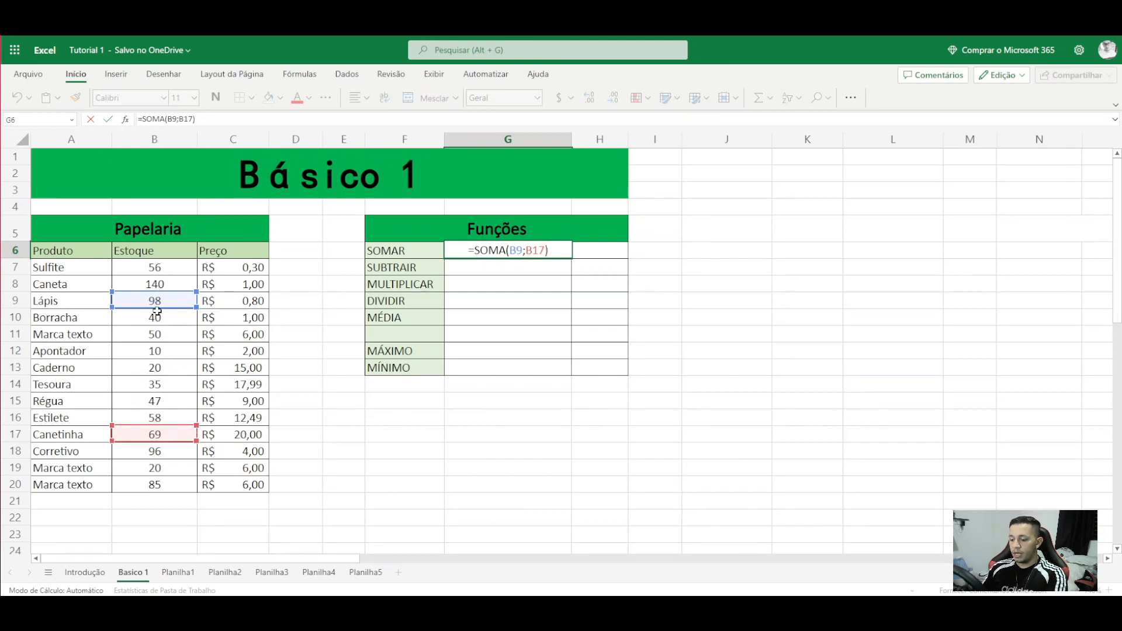
pyautogui.press('Return')
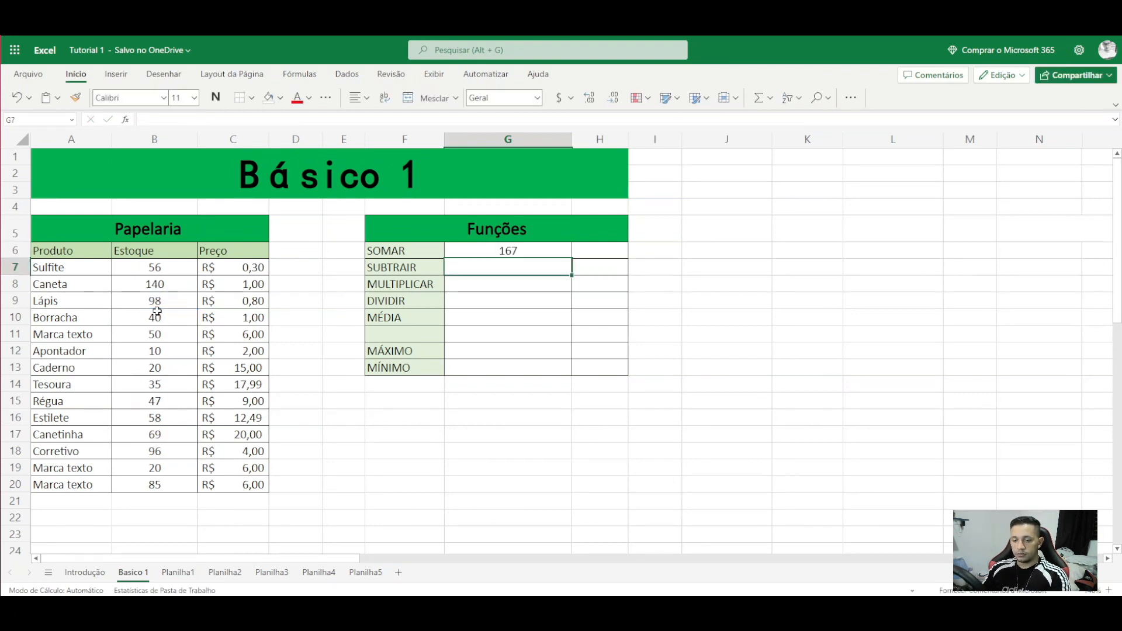
# Step: Review the SOMA formula in G6 and the two Estoque cells it adds, B9 and B17
pyautogui.click(535, 253)
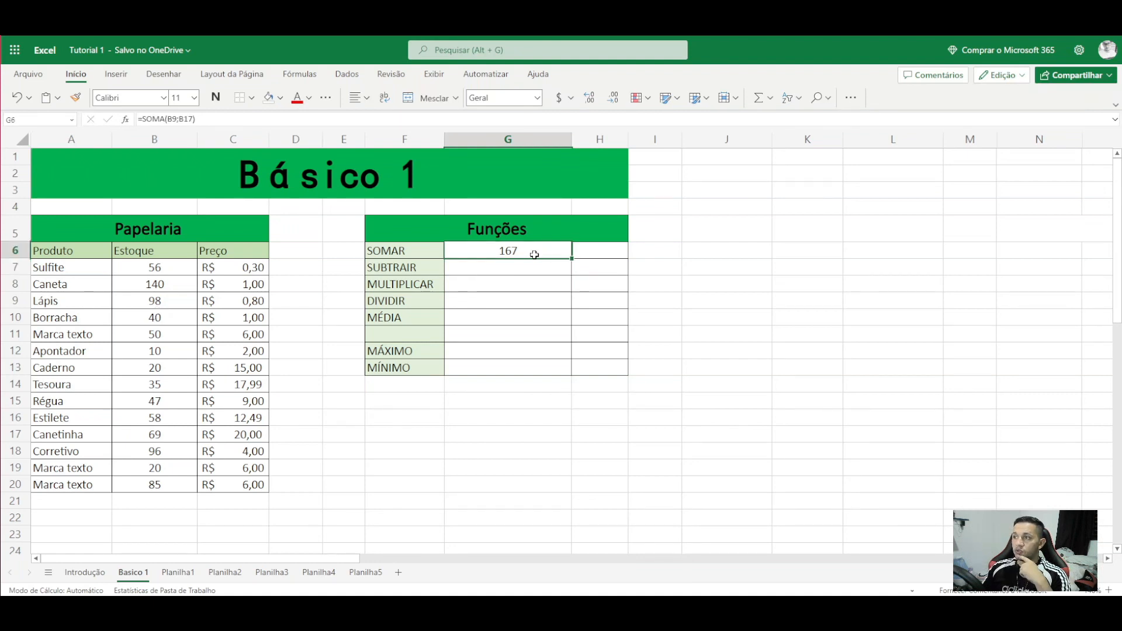
pyautogui.doubleClick(517, 250)
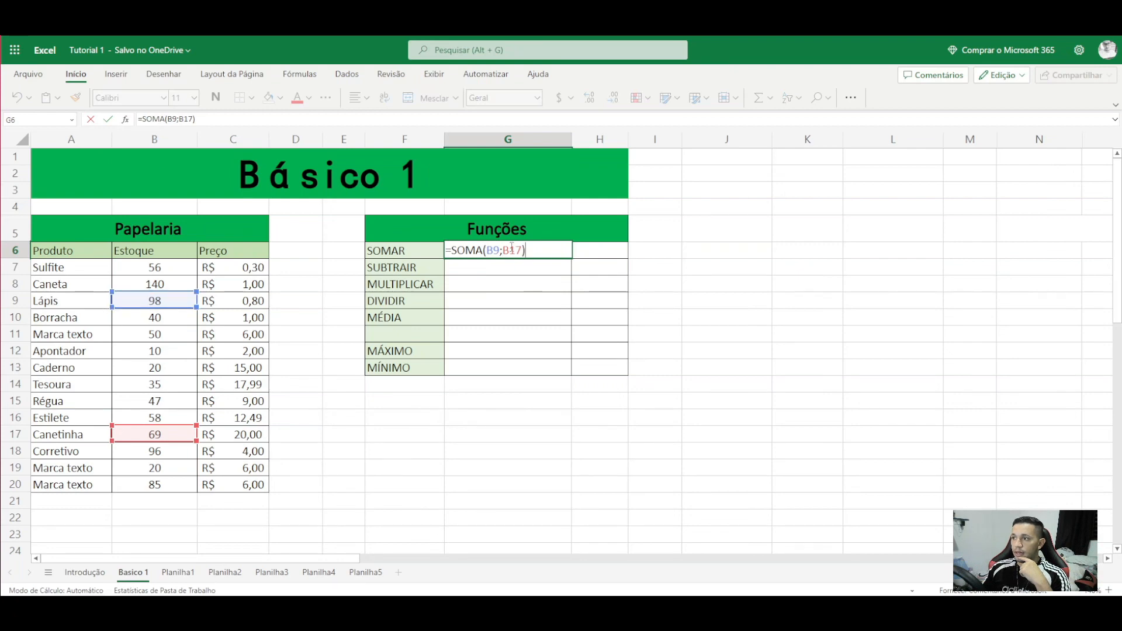
pyautogui.press('Return')
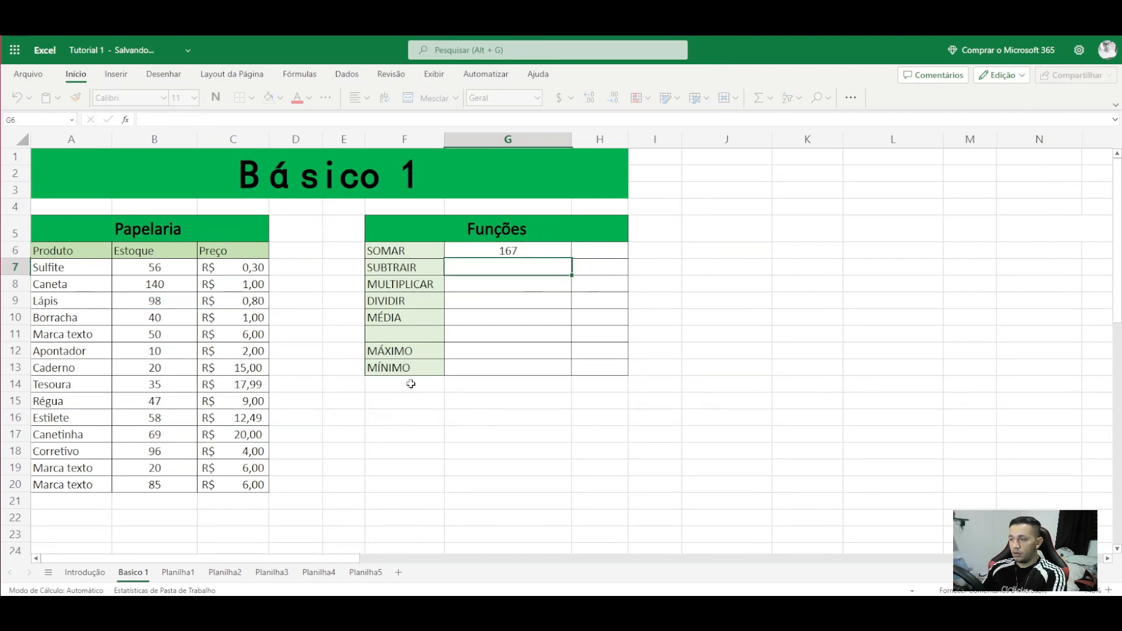
pyautogui.click(509, 251)
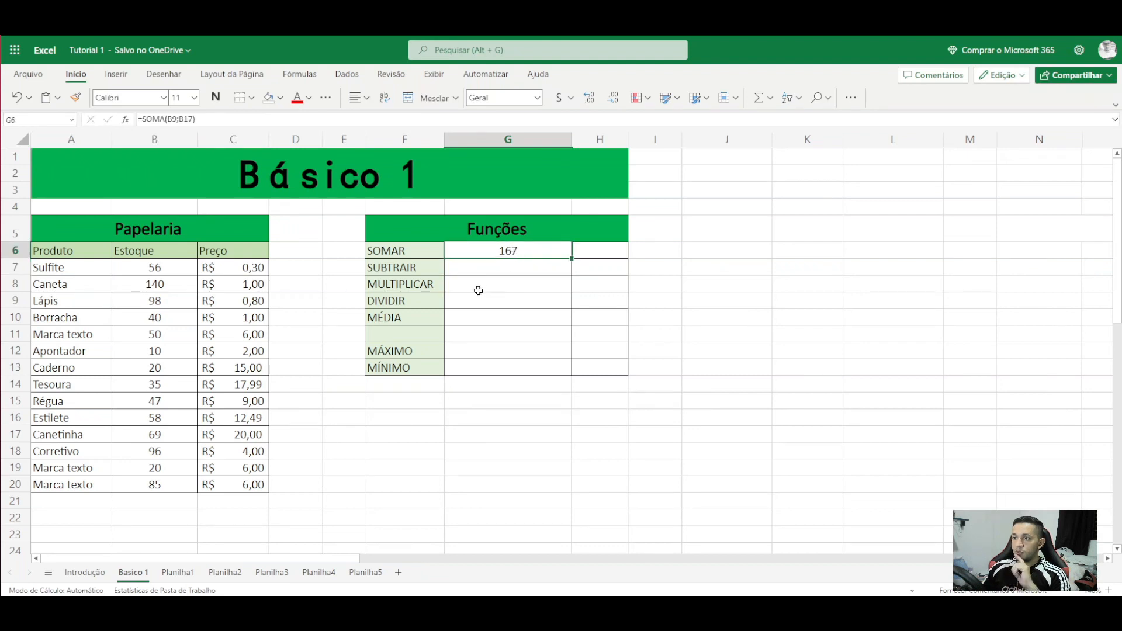
pyautogui.click(154, 300)
pyautogui.click(133, 439)
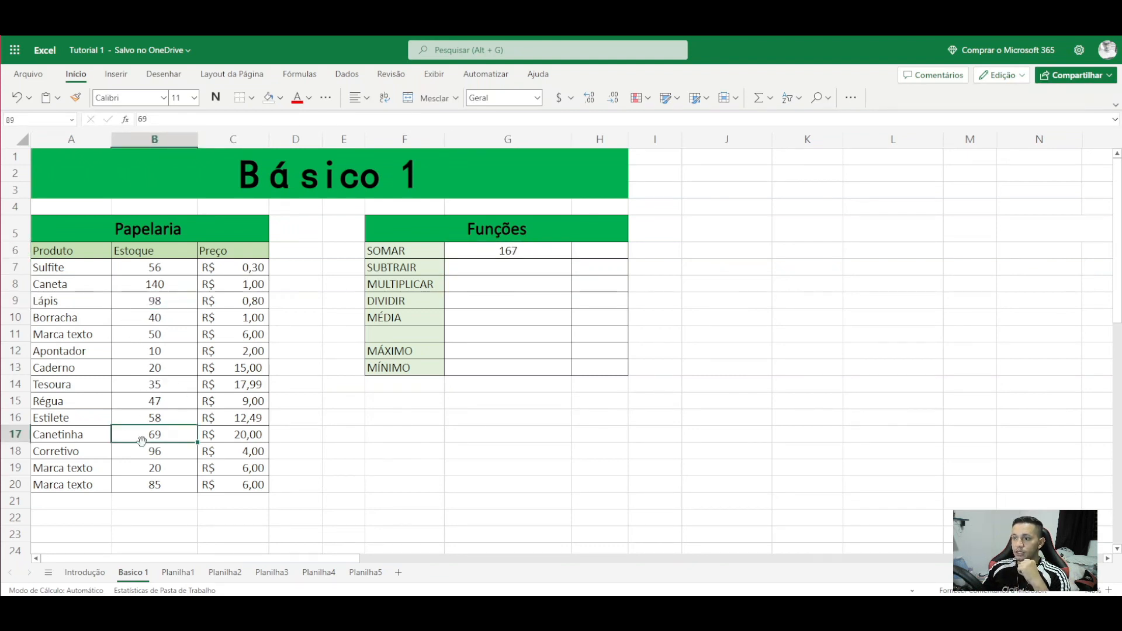
# Step: Replace the SOMA formula in cell G6 with the direct addition =B9+B17
pyautogui.click(529, 255)
pyautogui.doubleClick(524, 253)
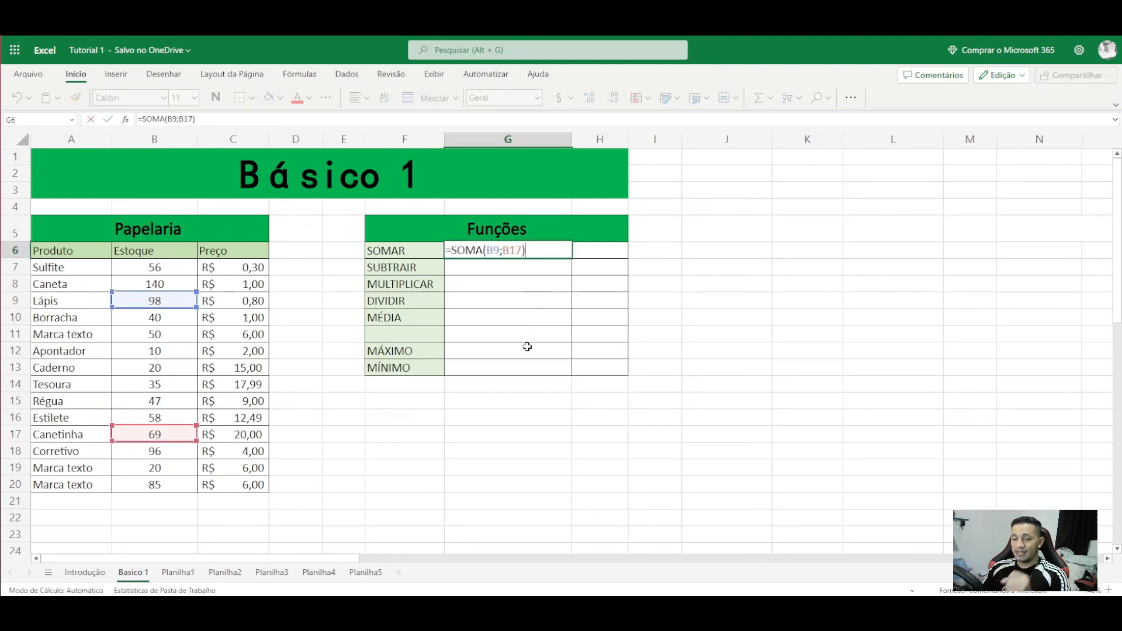
pyautogui.press('BackSpace')
pyautogui.press('BackSpace')
pyautogui.press('BackSpace')
pyautogui.press('BackSpace')
pyautogui.press('BackSpace')
pyautogui.press('BackSpace')
pyautogui.press('BackSpace')
pyautogui.press('BackSpace')
pyautogui.press('BackSpace')
pyautogui.press('BackSpace')
pyautogui.press('BackSpace')
pyautogui.press('BackSpace')
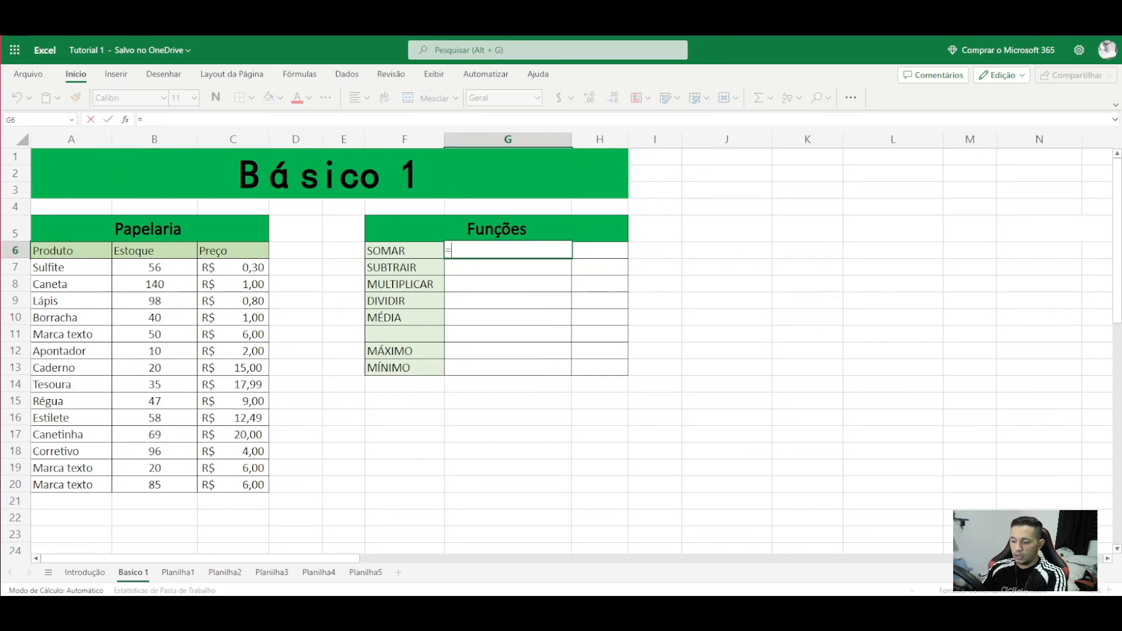
pyautogui.click(139, 302)
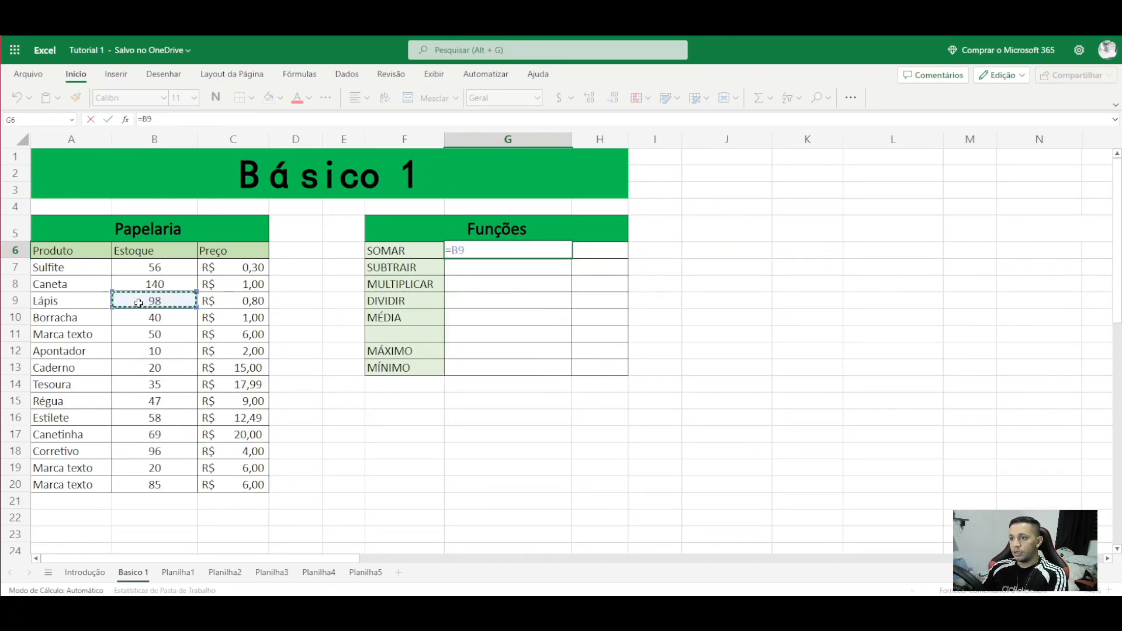
pyautogui.write('+')
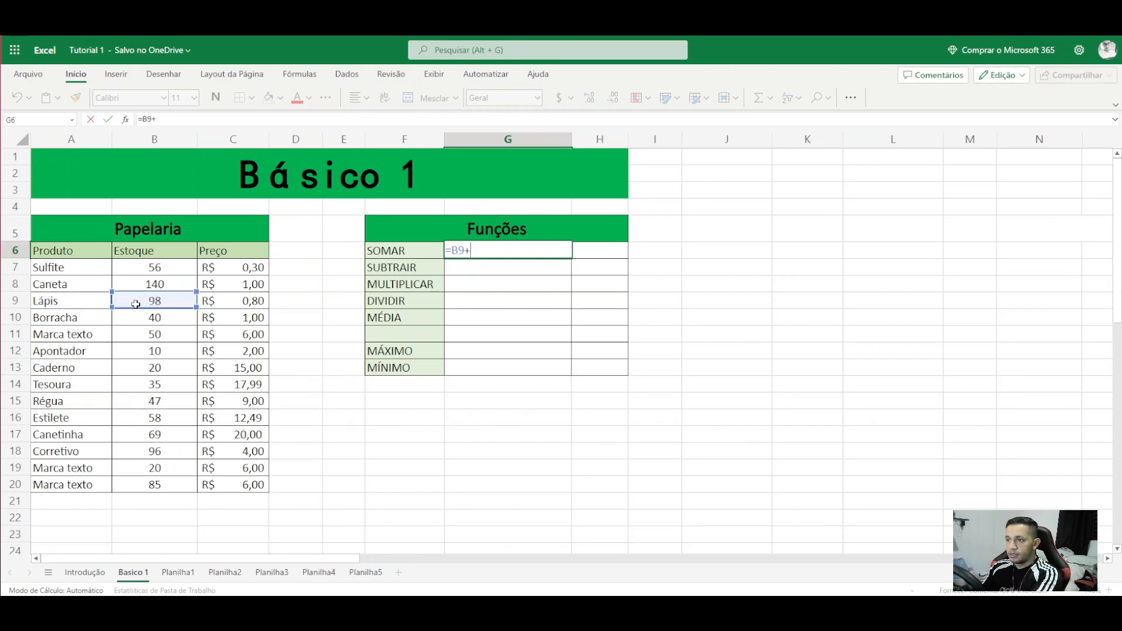
pyautogui.click(128, 436)
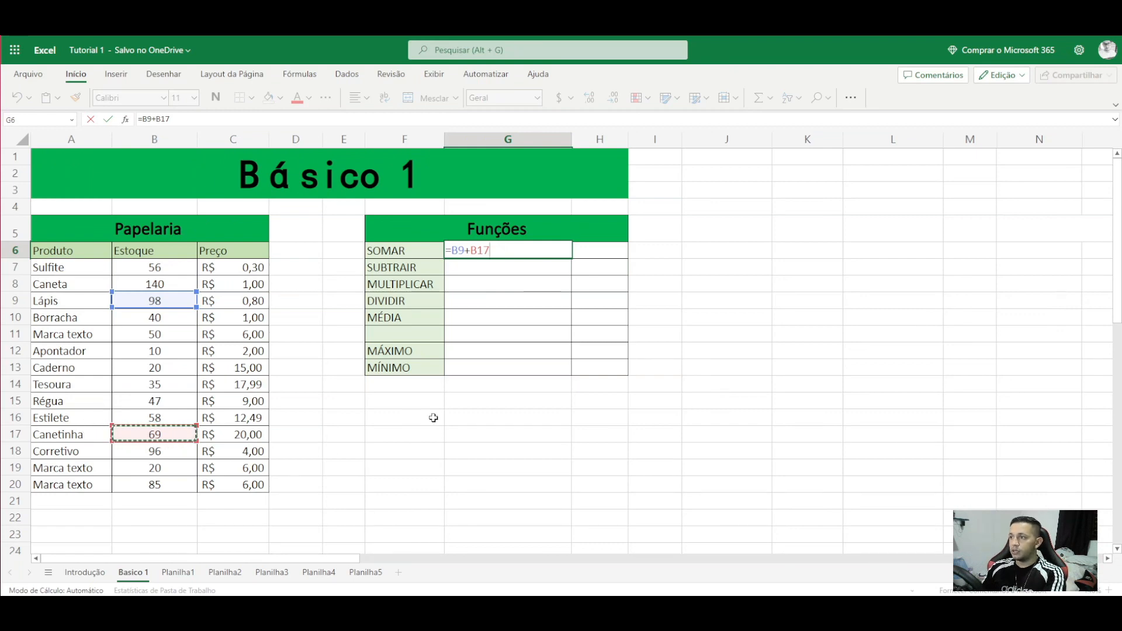
pyautogui.press('Return')
pyautogui.click(516, 251)
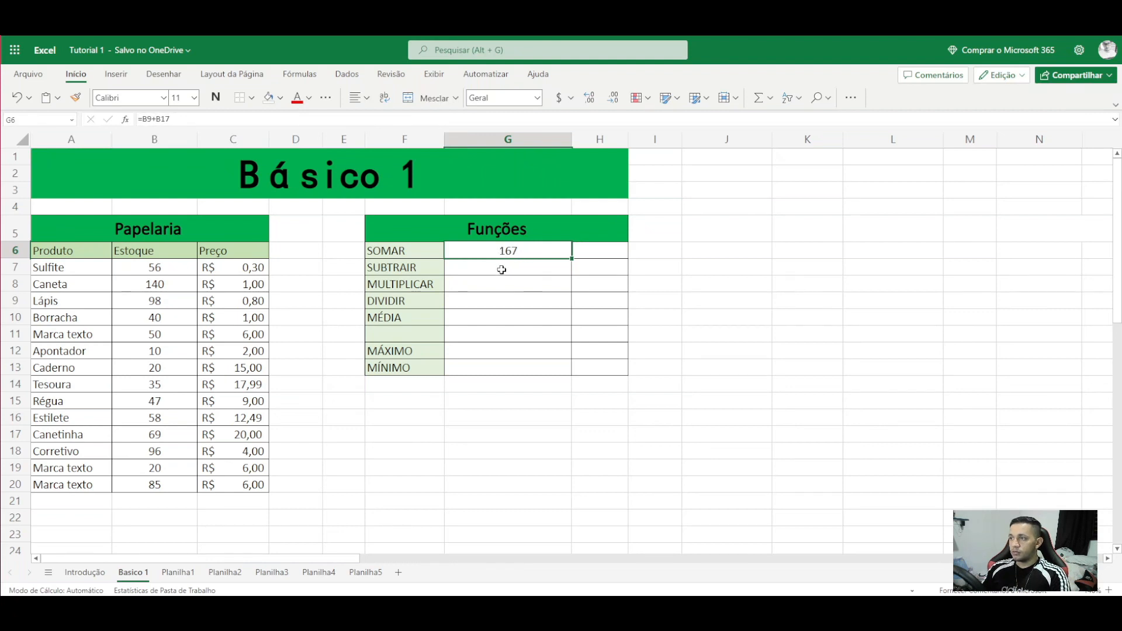
# Step: Enter the formula =B8-B10 in cell G7 beside SUBTRAIR, and check the two Estoque cells it uses
pyautogui.click(501, 270)
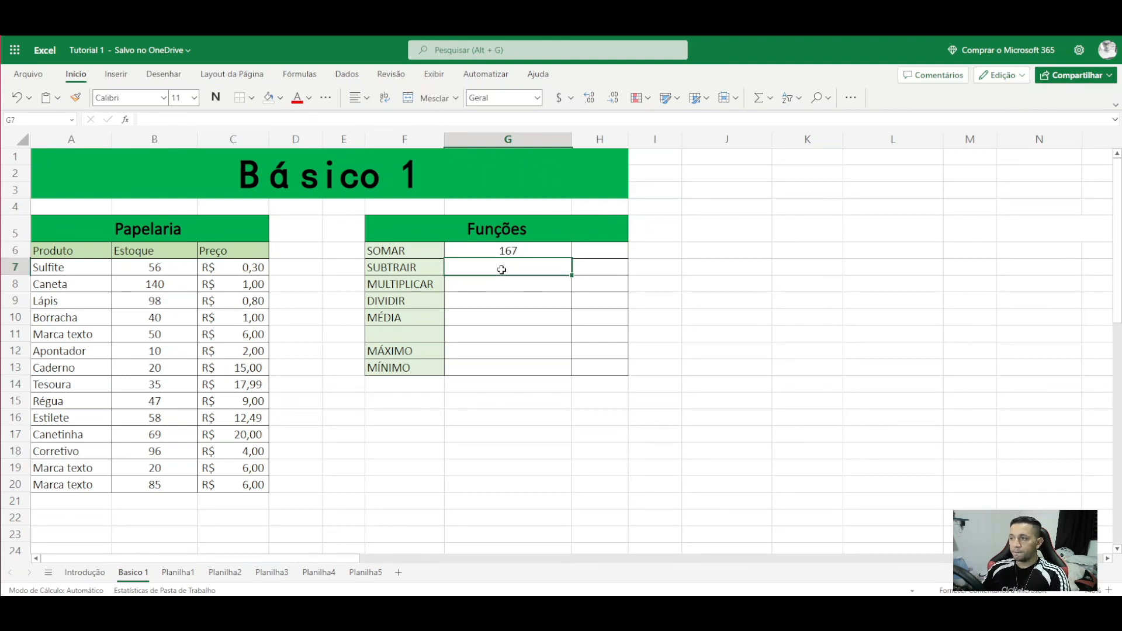
pyautogui.doubleClick(498, 269)
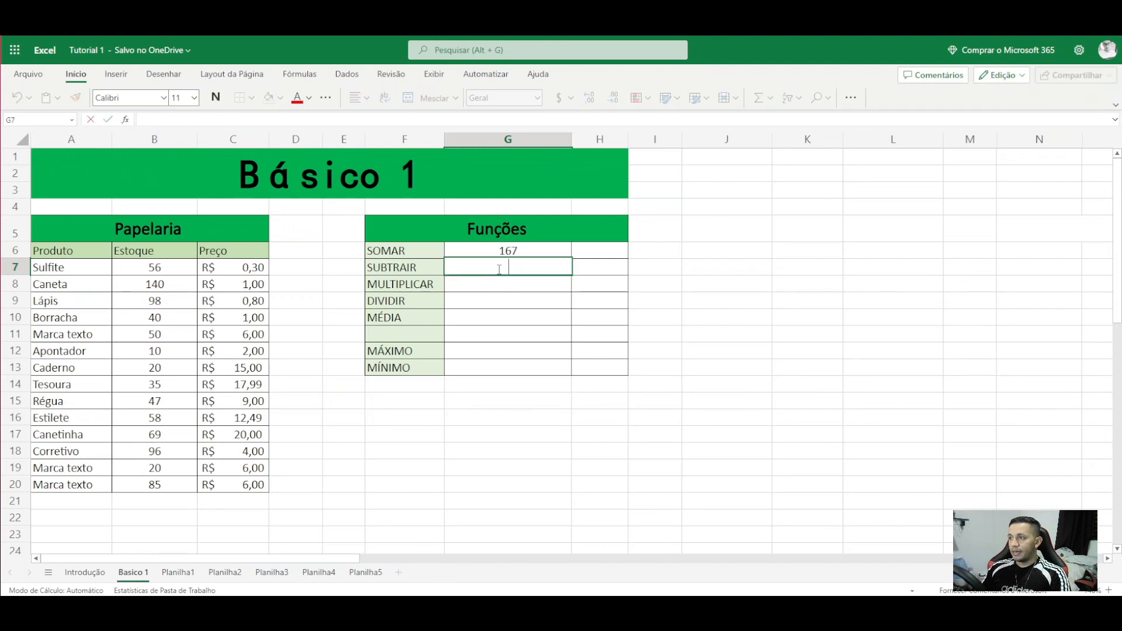
pyautogui.write('=')
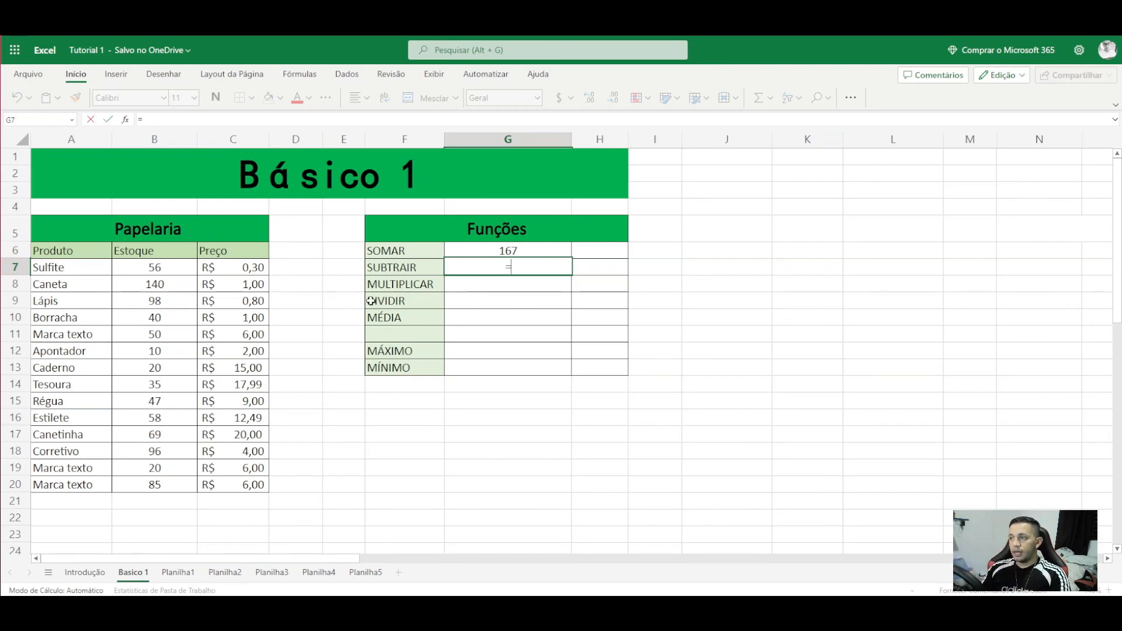
pyautogui.click(170, 286)
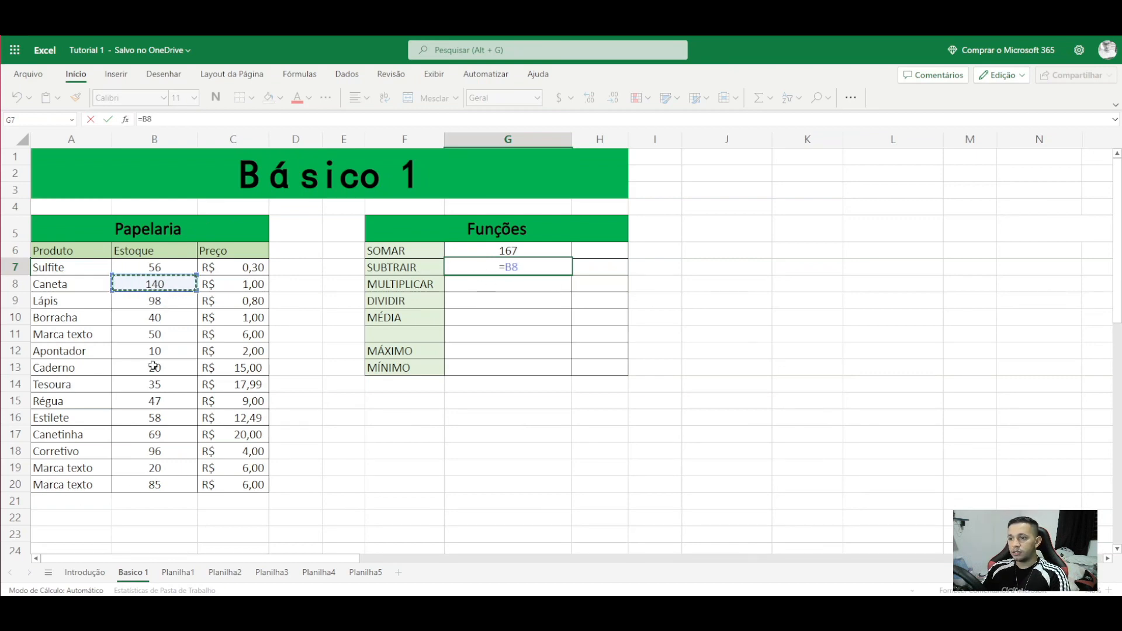
pyautogui.click(154, 318)
pyautogui.click(155, 284)
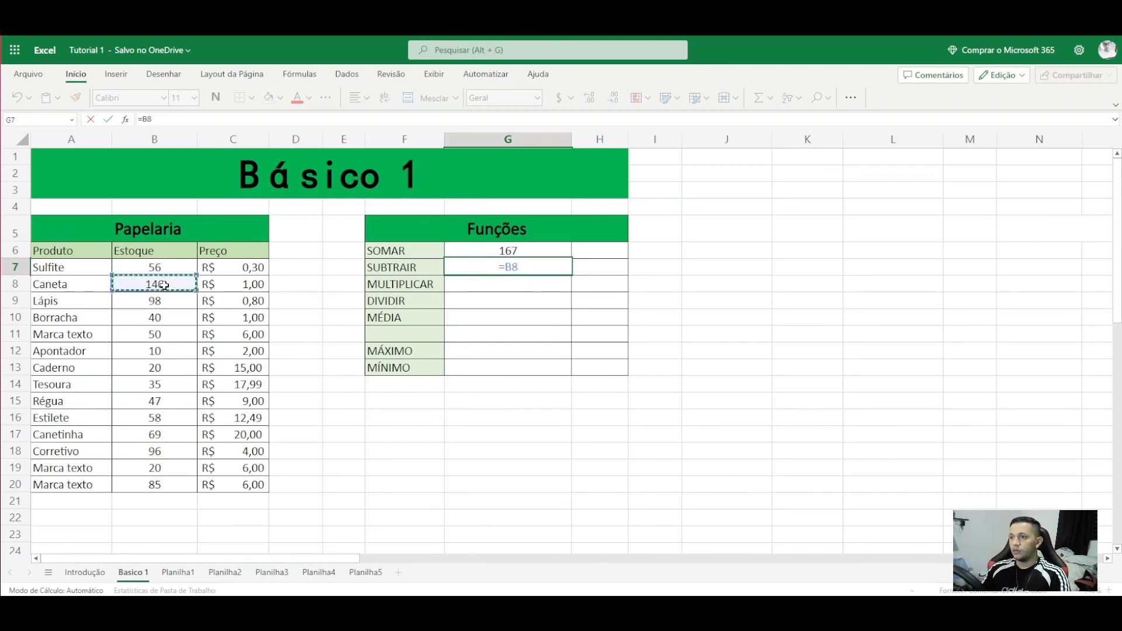
pyautogui.write('-')
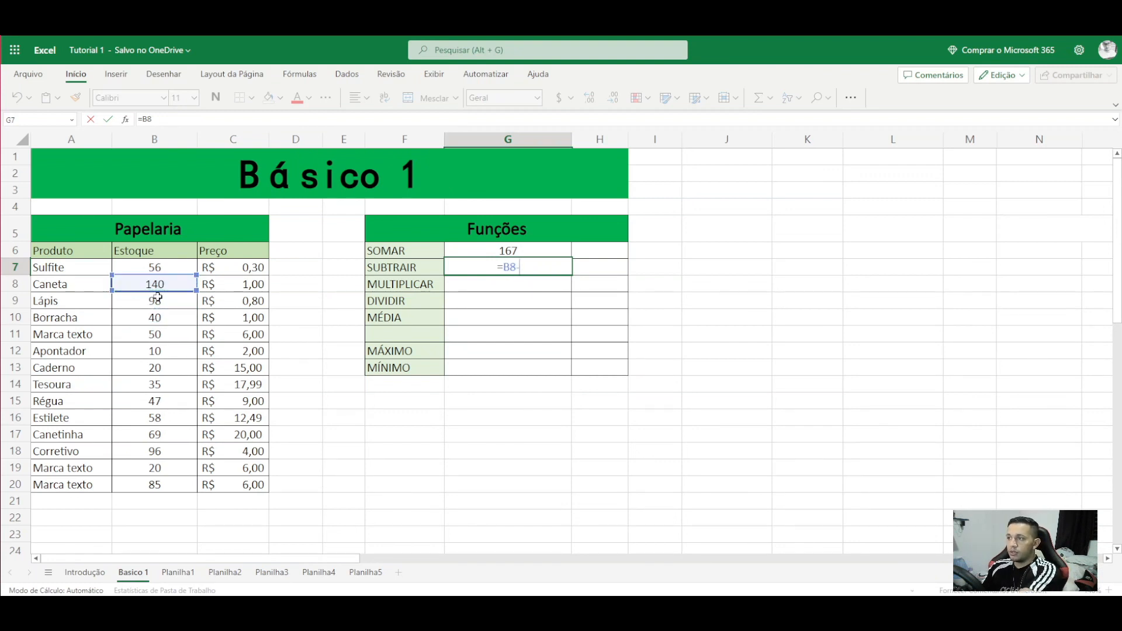
pyautogui.click(153, 320)
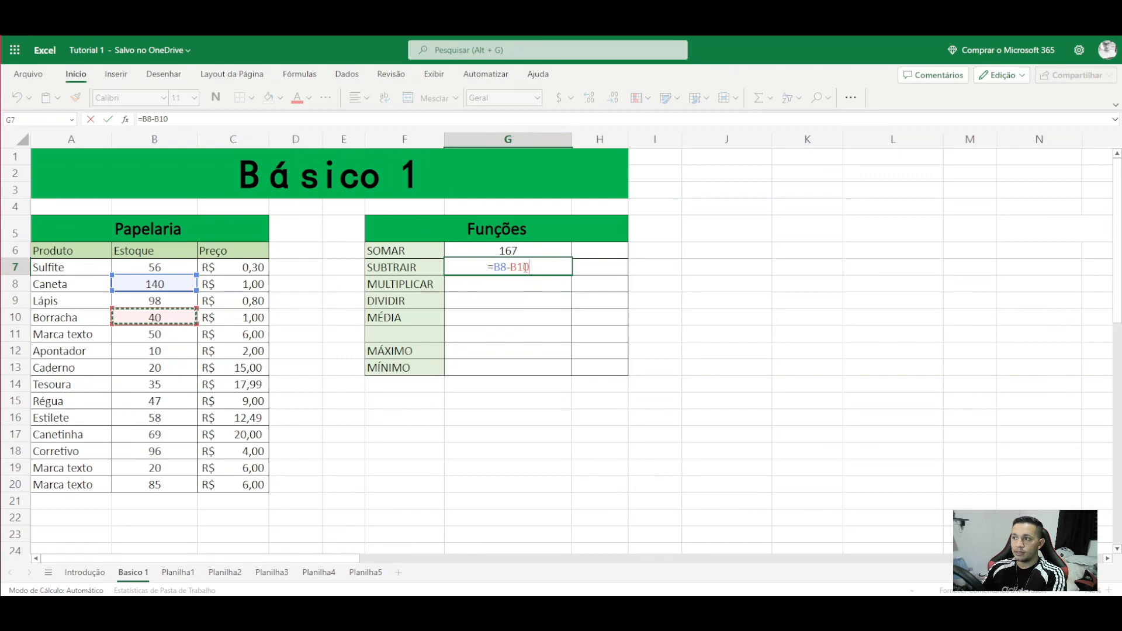
pyautogui.hotkey('ctrl', 'Return')
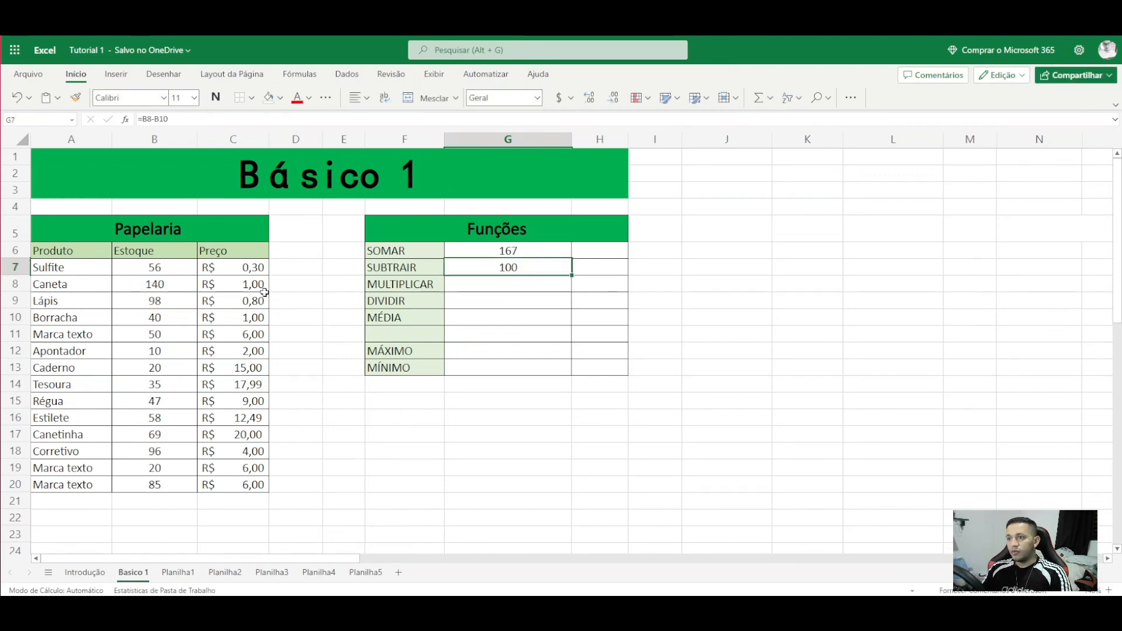
pyautogui.click(156, 286)
pyautogui.click(155, 318)
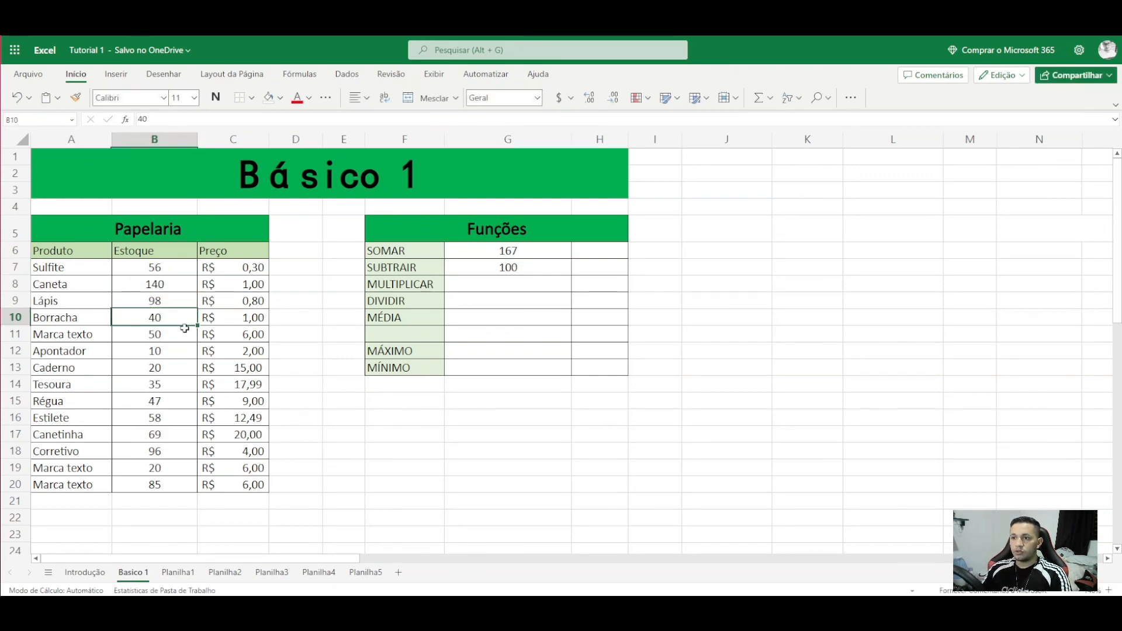
# Step: Enter the formula =MULT(B19;B20) in G8 beside MULTIPLICAR, and check the two Estoque cells it multiplies
pyautogui.click(535, 285)
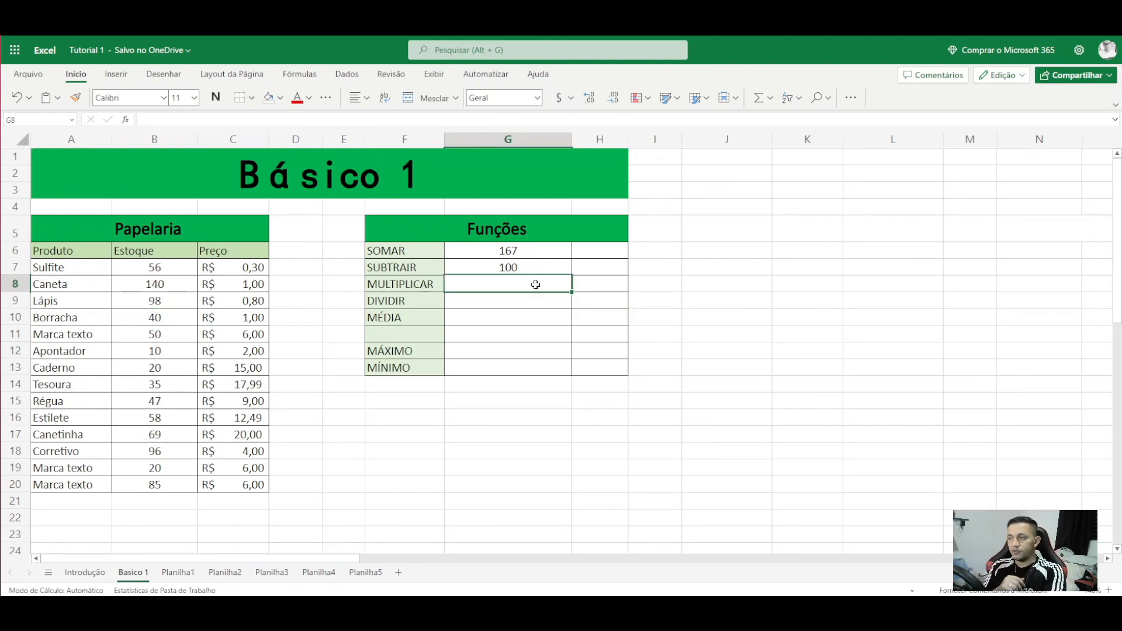
pyautogui.write('=')
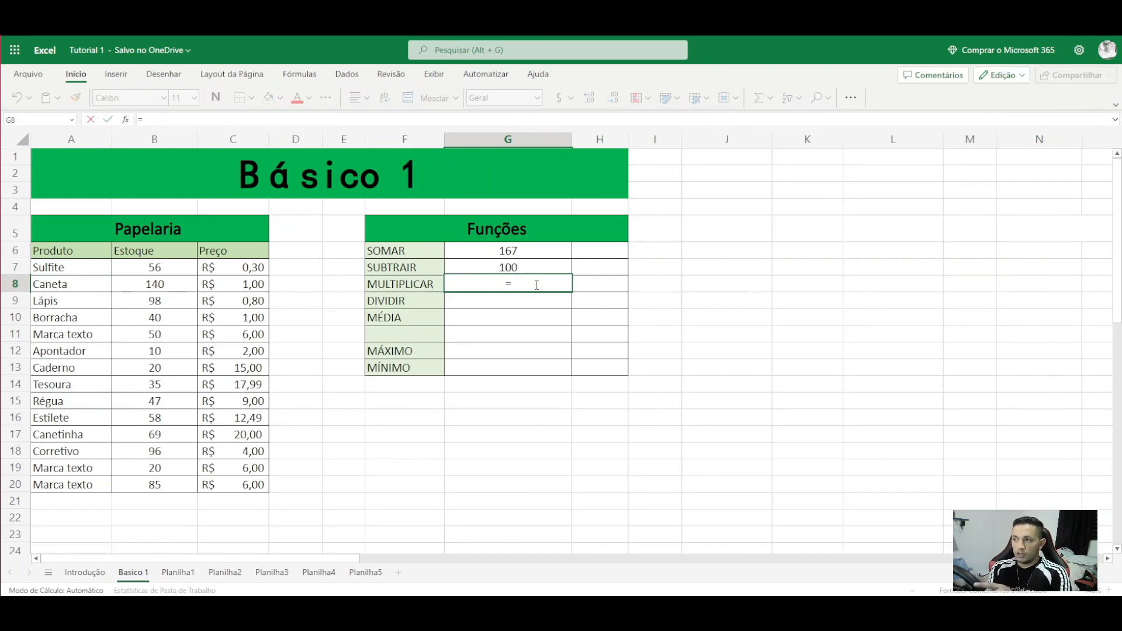
pyautogui.write('MULT')
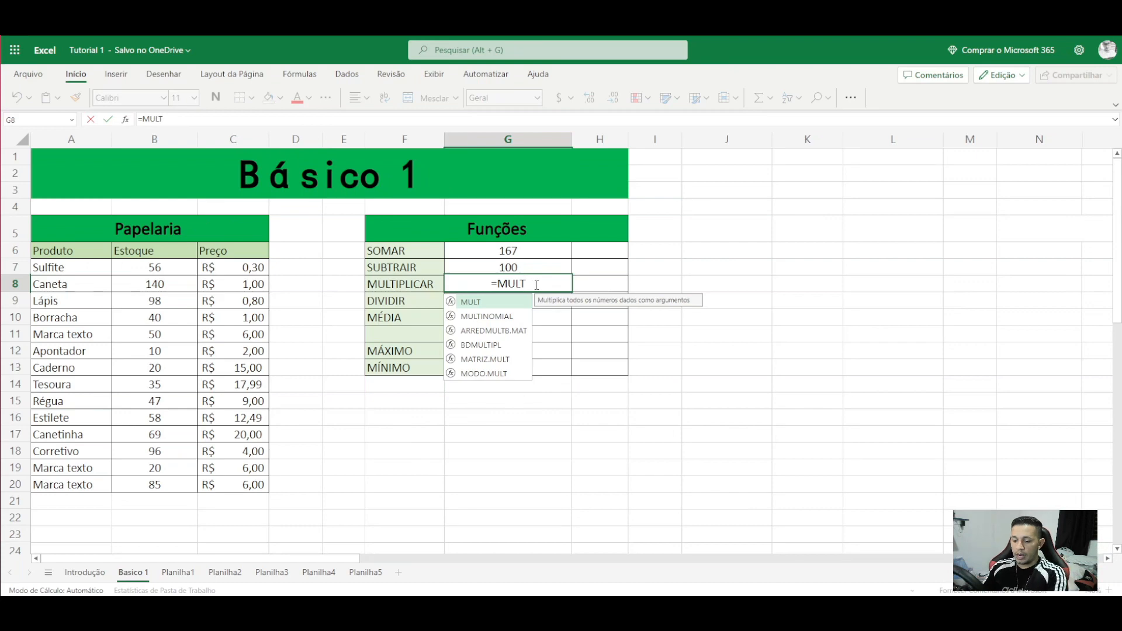
pyautogui.write('(')
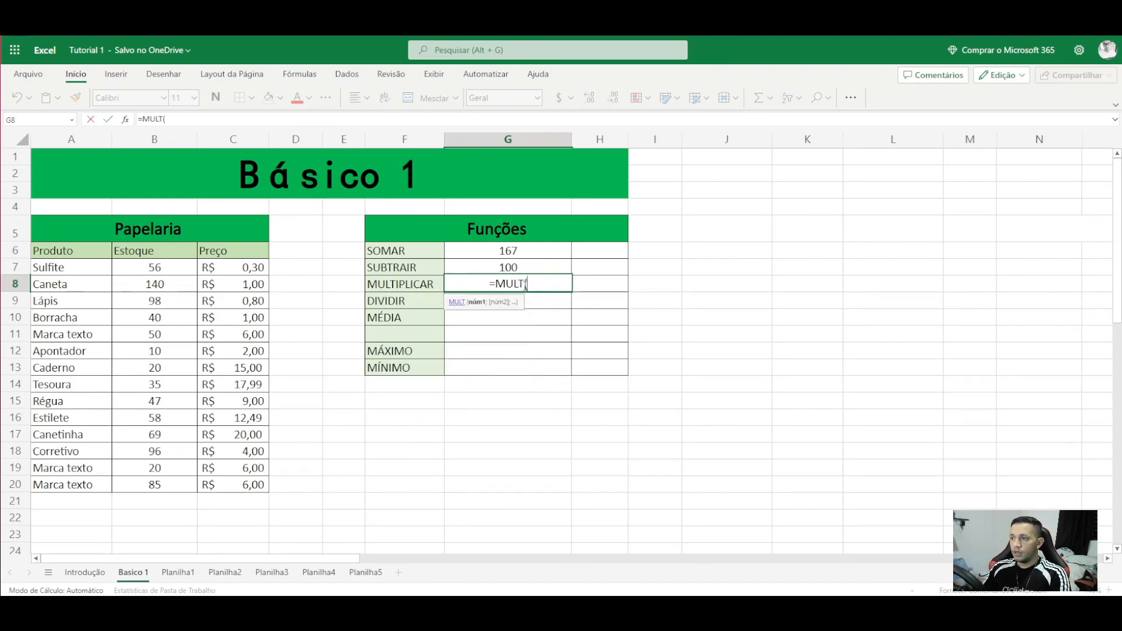
pyautogui.click(158, 465)
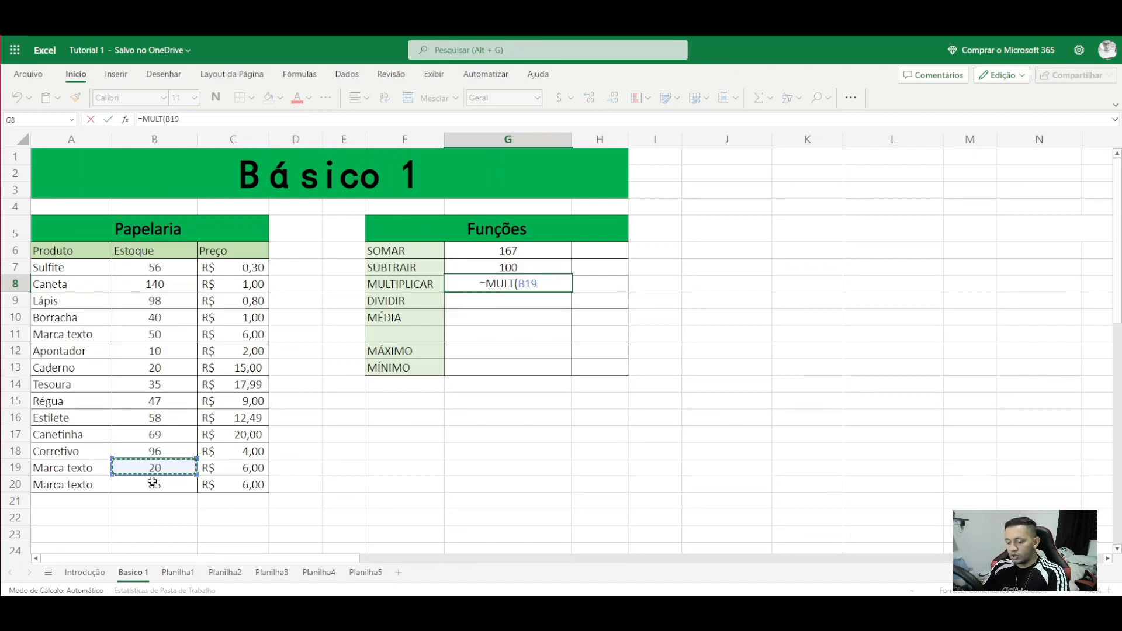
pyautogui.write(';')
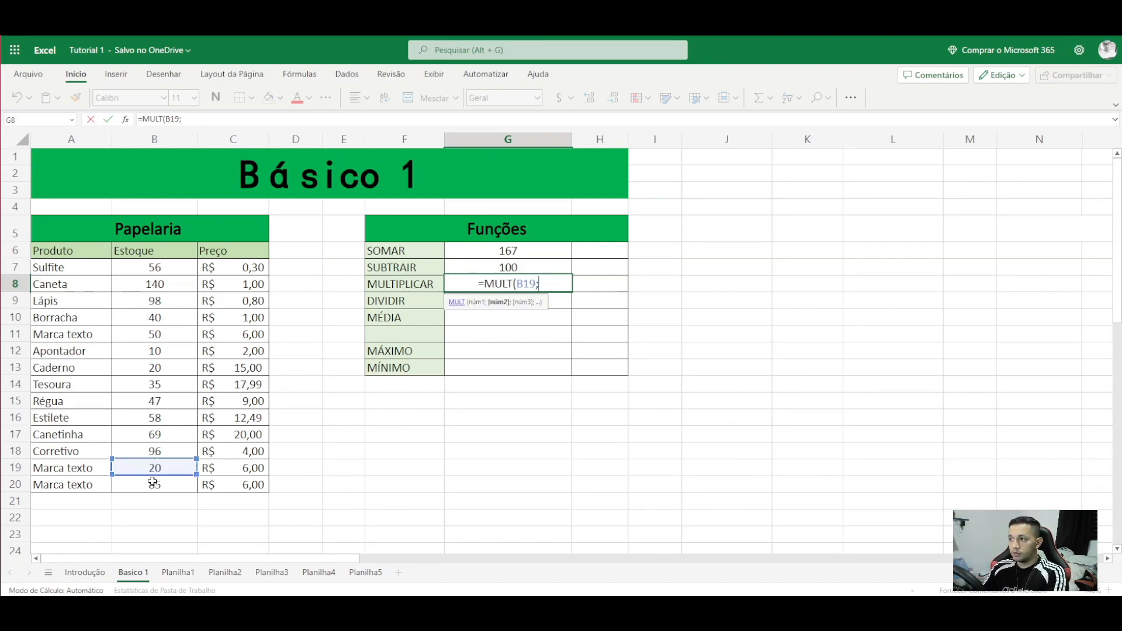
pyautogui.click(153, 481)
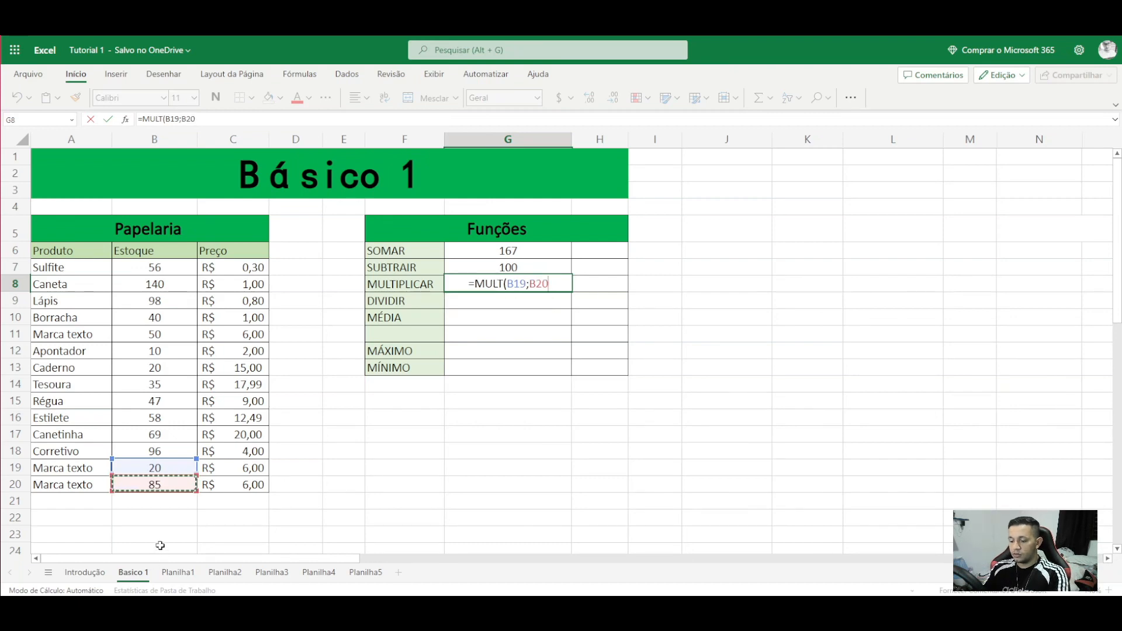
pyautogui.write(')')
pyautogui.press('Return')
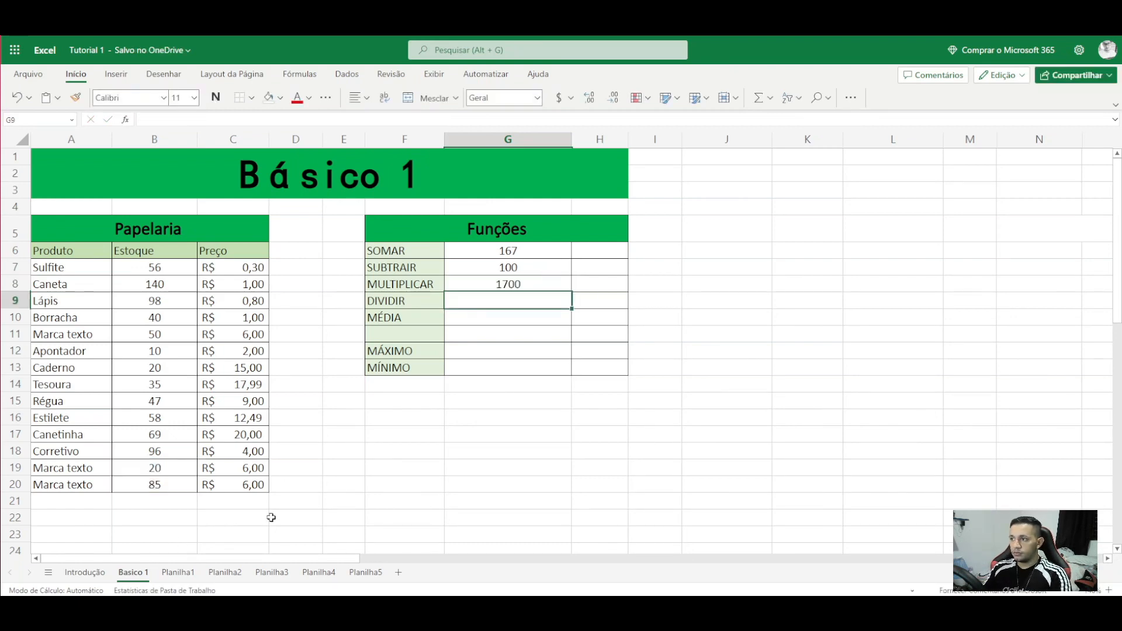
pyautogui.click(149, 469)
pyautogui.click(152, 485)
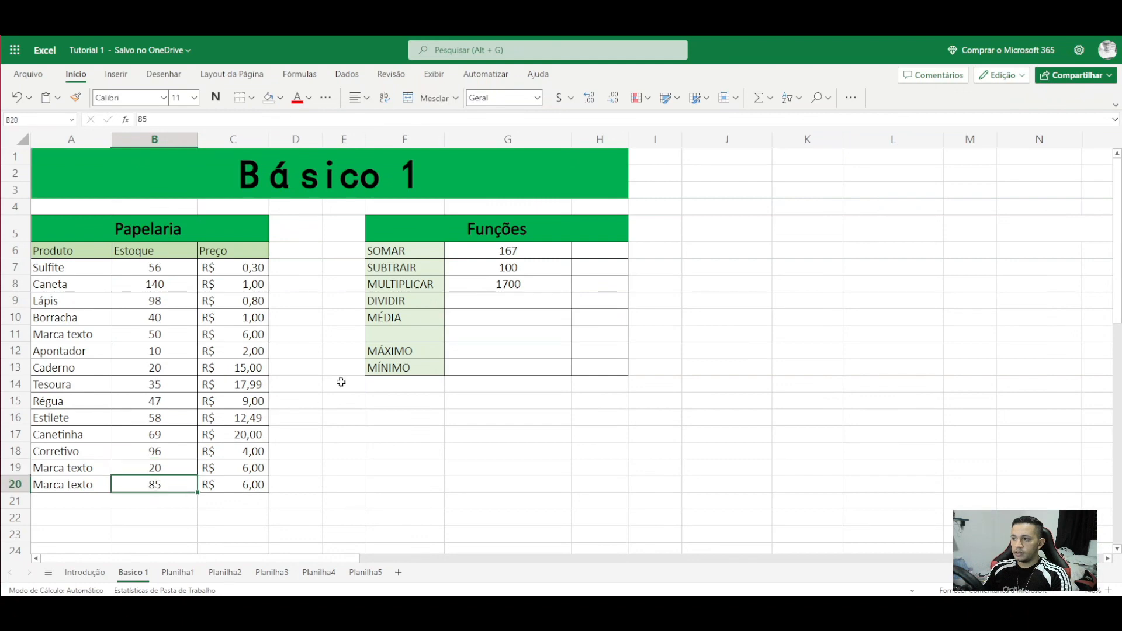
# Step: Replace the MULT formula in G8 with the direct multiplication =B19*B20
pyautogui.click(506, 285)
pyautogui.doubleClick(506, 284)
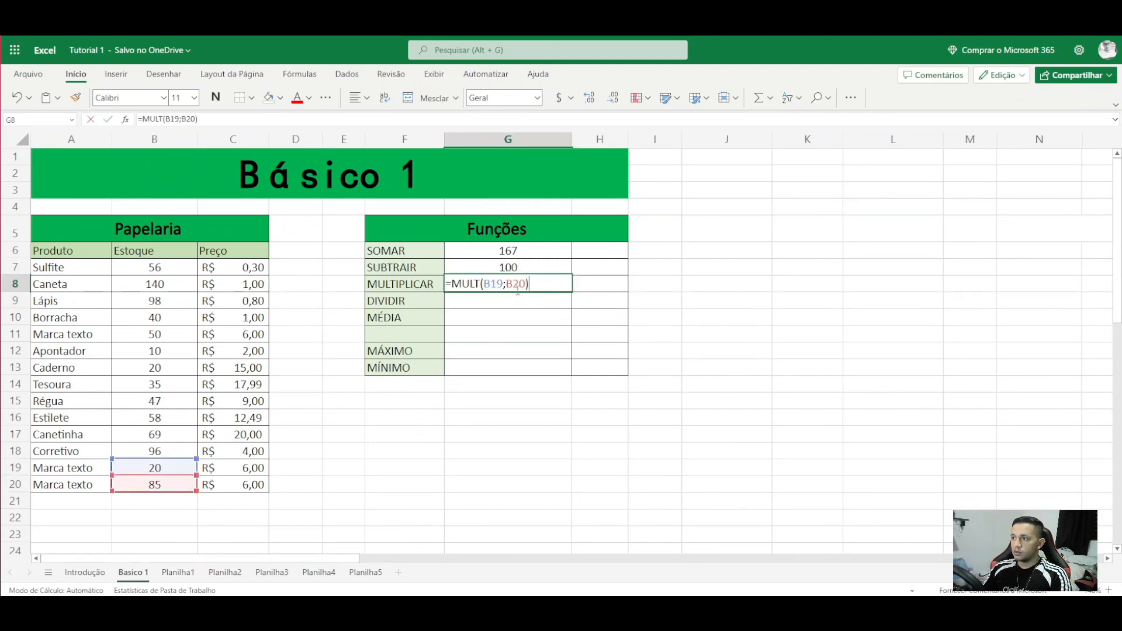
pyautogui.moveTo(529, 284); pyautogui.dragTo(452, 284)
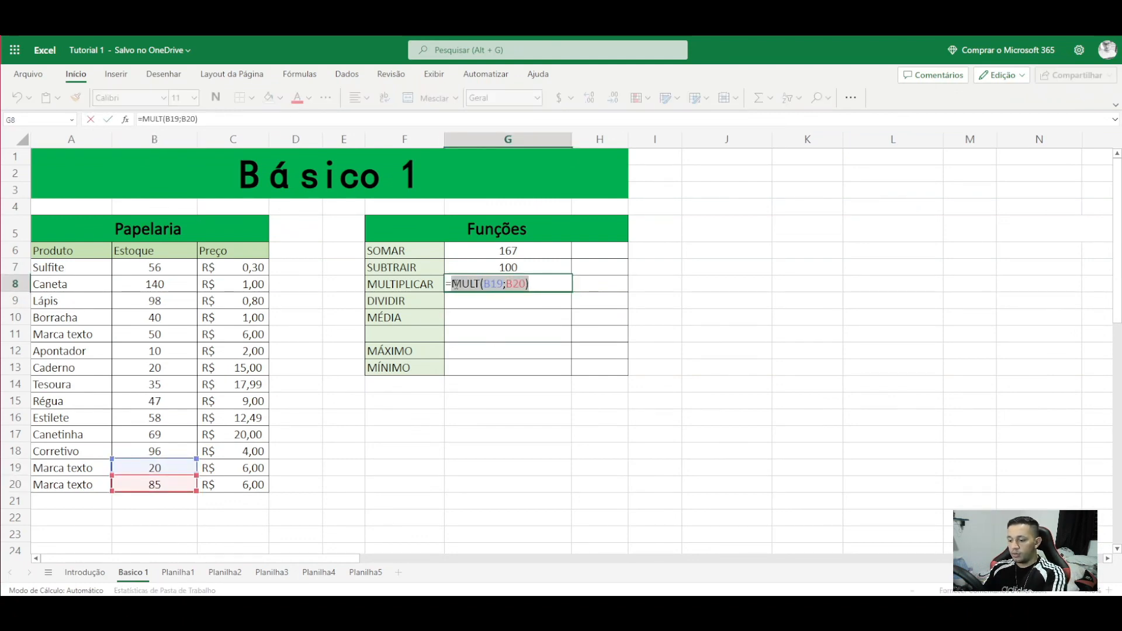
pyautogui.press('BackSpace')
pyautogui.click(168, 470)
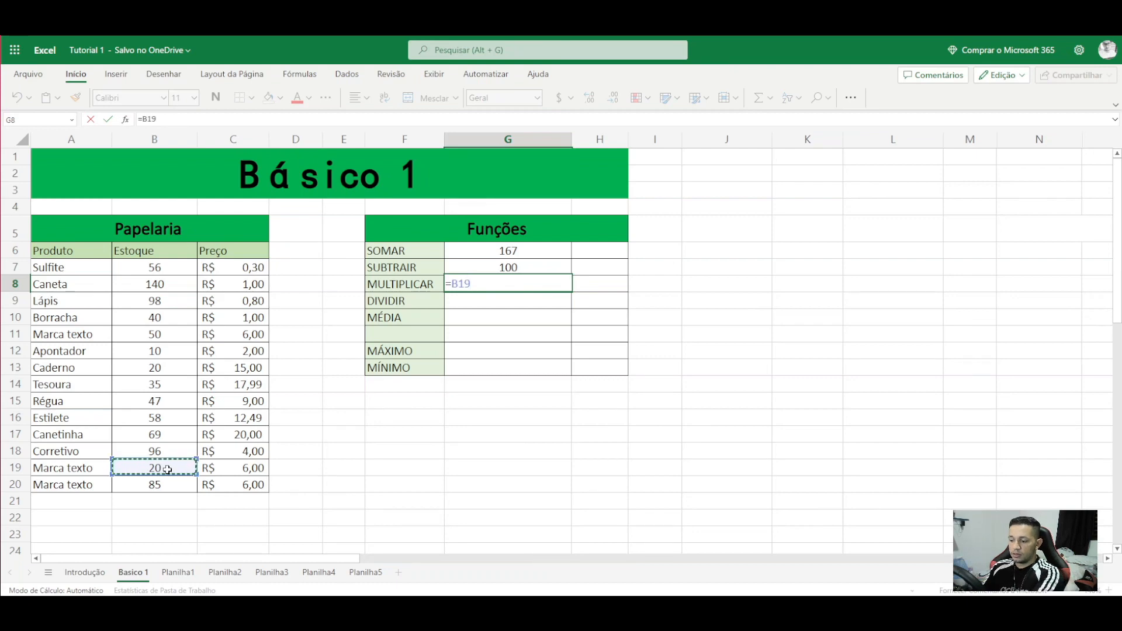
pyautogui.write('*')
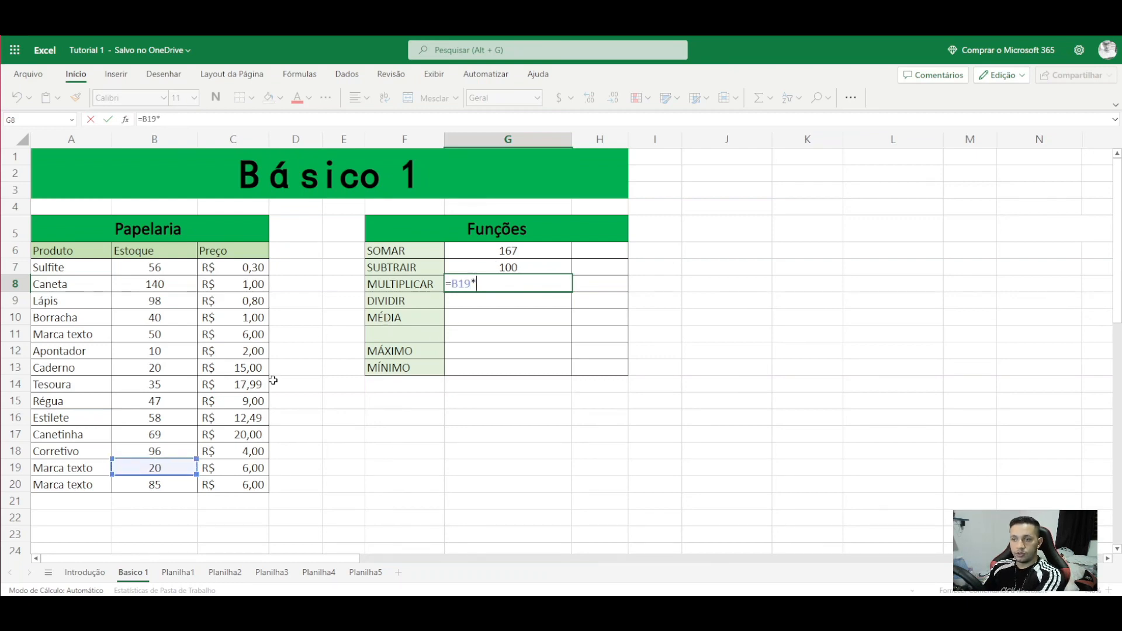
pyautogui.click(151, 490)
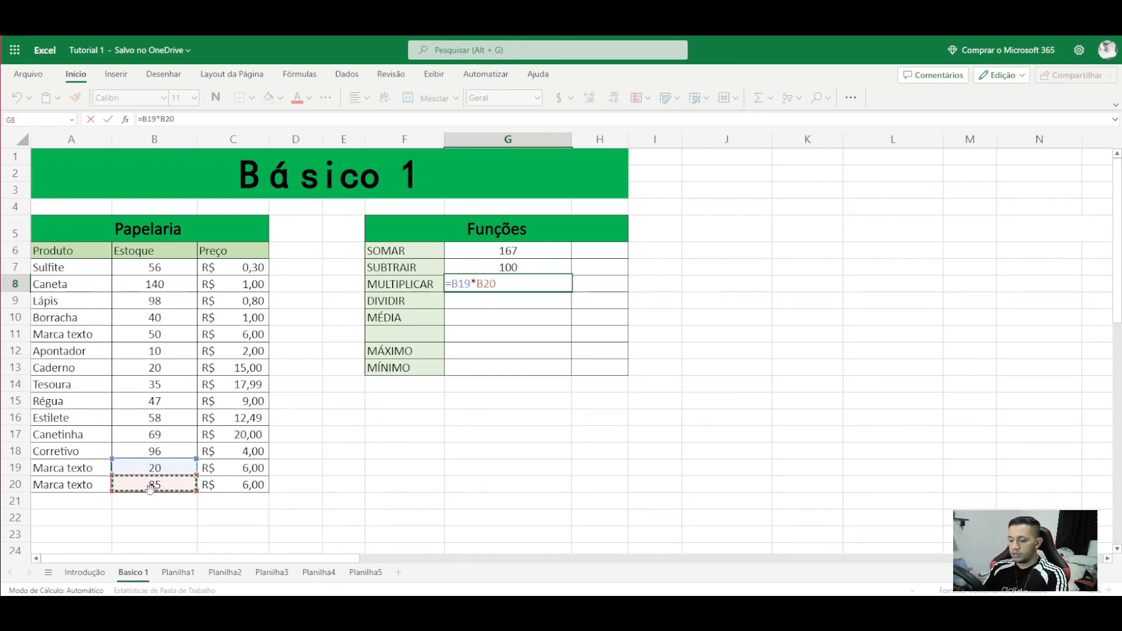
pyautogui.press('Return')
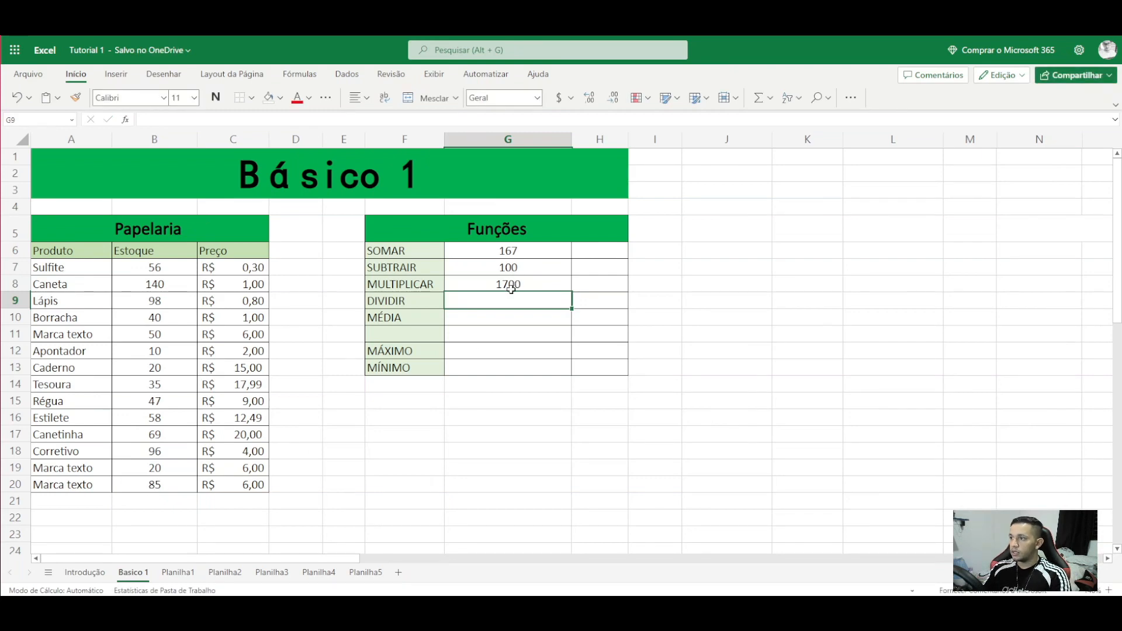
# Step: Replace the direct addition in G6 with the range sum =SOMA(B7:B10), and check the first Estoque cells in that range
pyautogui.doubleClick(527, 252)
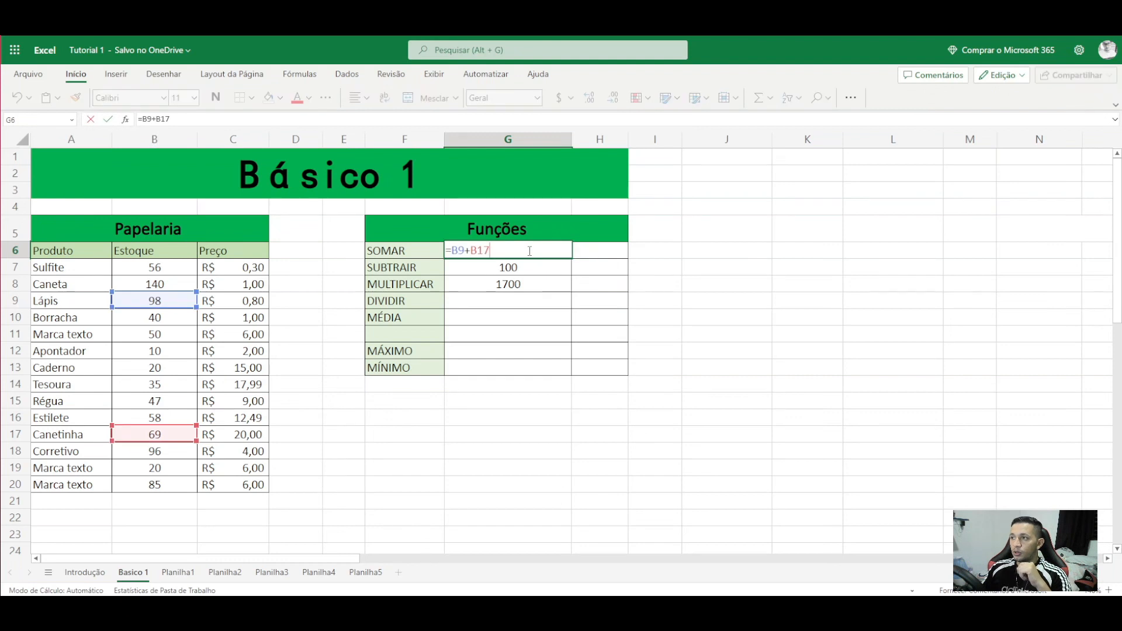
pyautogui.moveTo(501, 246); pyautogui.dragTo(454, 251)
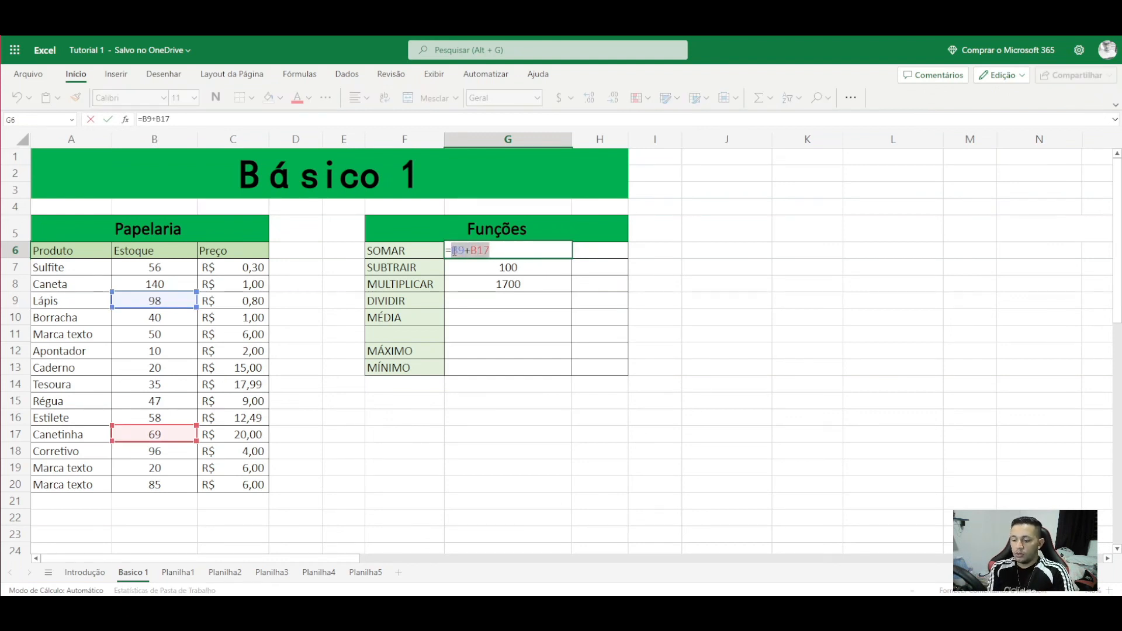
pyautogui.write('SOMA(')
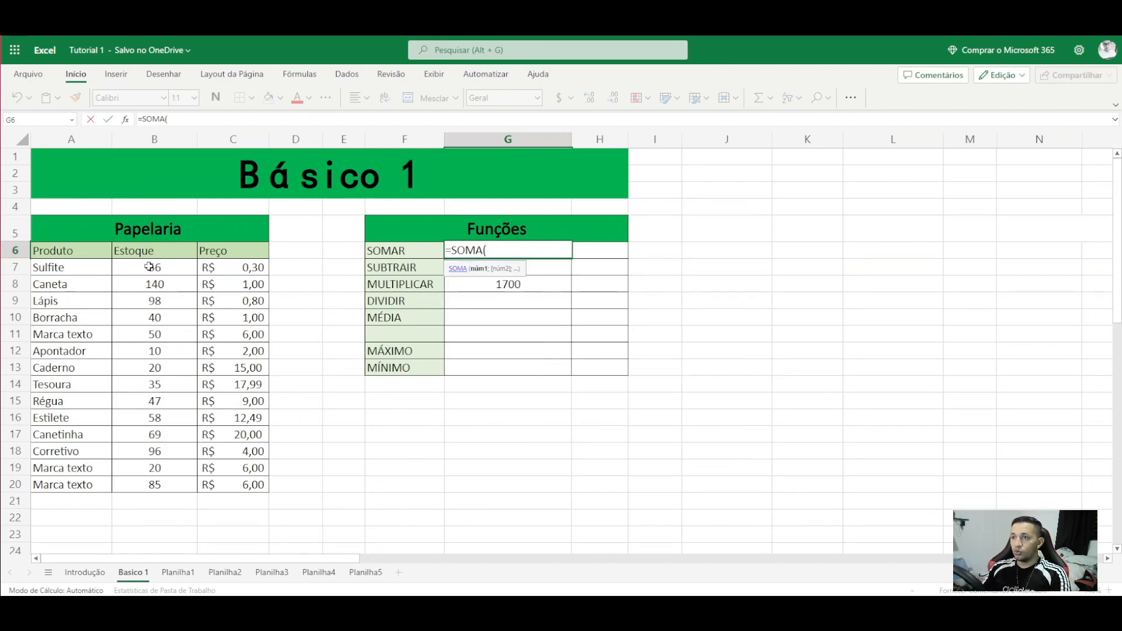
pyautogui.moveTo(154, 268); pyautogui.dragTo(156, 310)
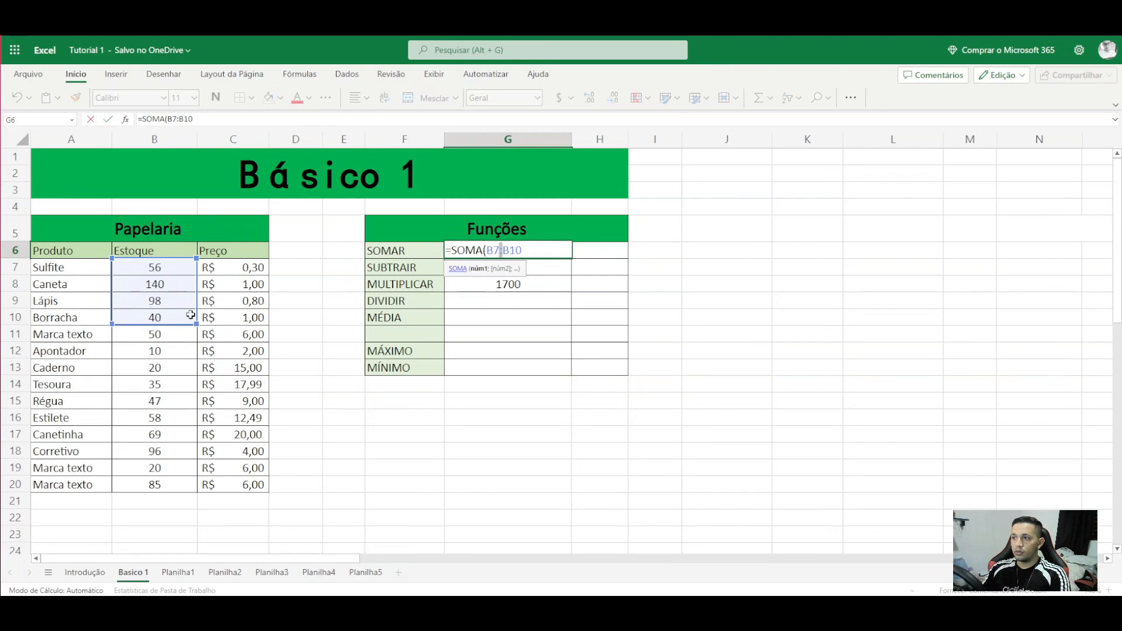
pyautogui.press('Return')
pyautogui.click(155, 283)
pyautogui.click(160, 268)
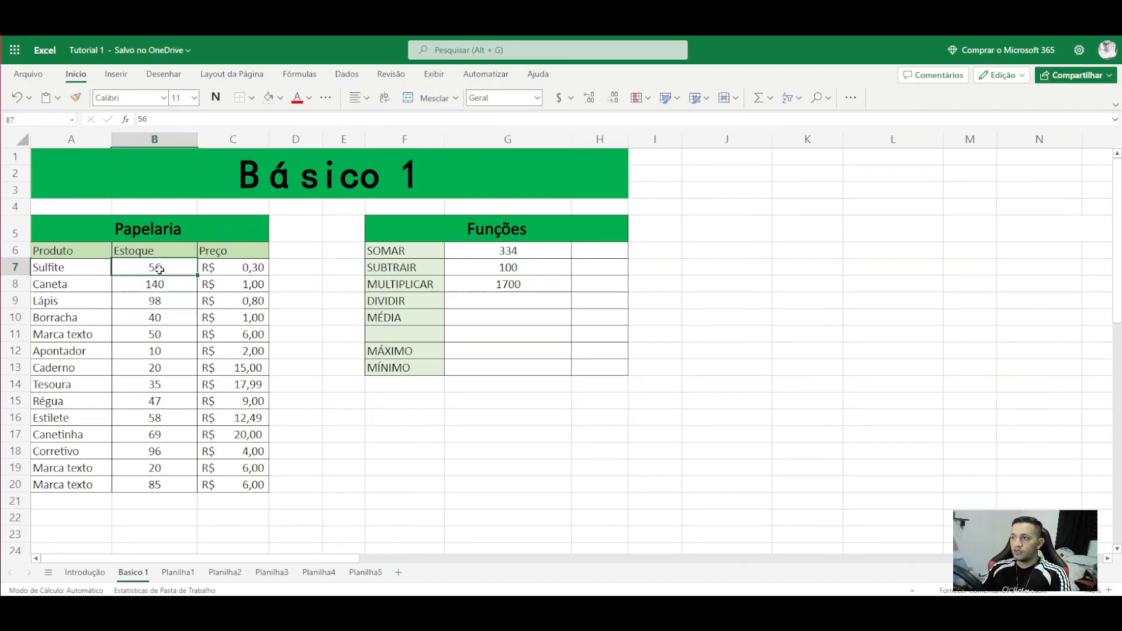
# Step: Reopen the SOMA formula in G6 and reselect its range as the whole Estoque column, B7:B20
pyautogui.doubleClick(488, 253)
pyautogui.click(514, 250)
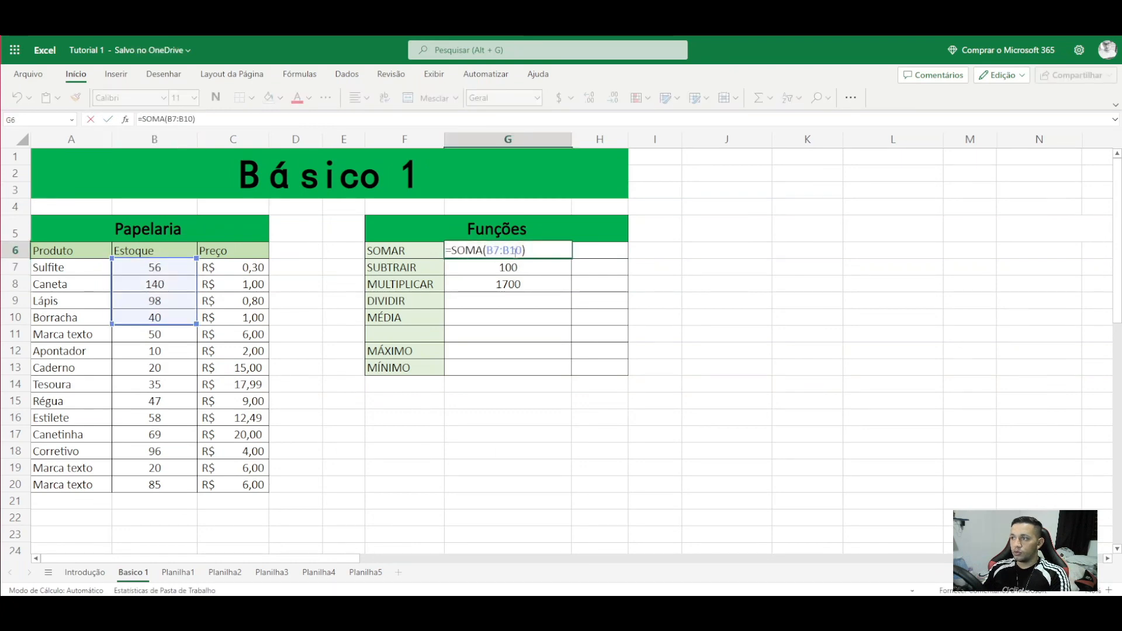
pyautogui.moveTo(532, 252); pyautogui.dragTo(499, 253)
pyautogui.press('BackSpace')
pyautogui.press('BackSpace')
pyautogui.press('BackSpace')
pyautogui.press('BackSpace')
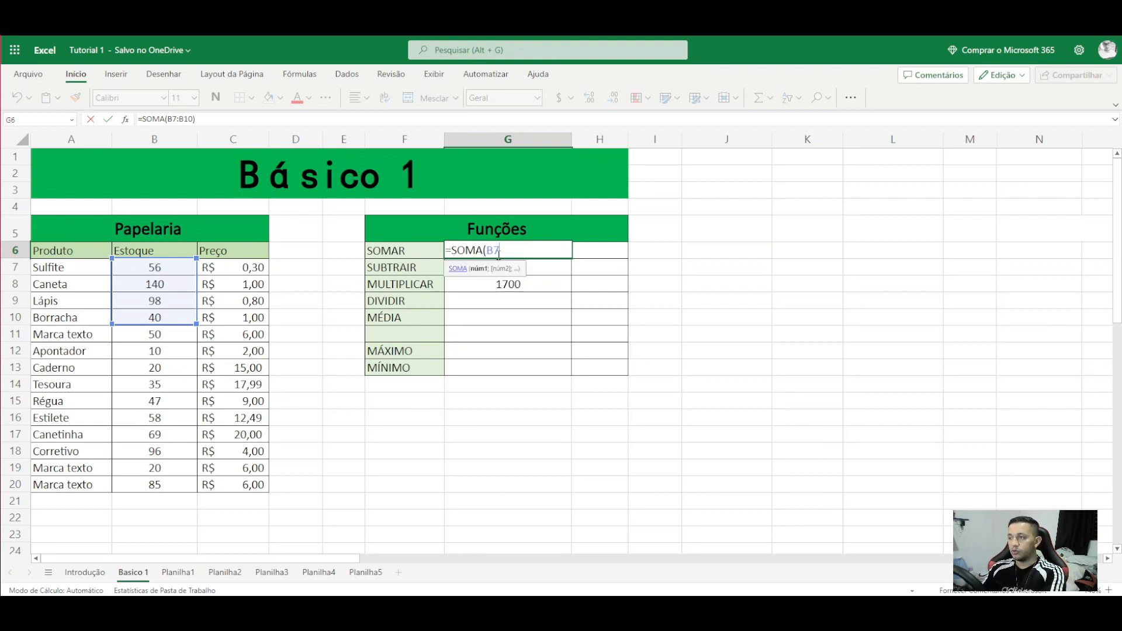
pyautogui.moveTo(159, 271); pyautogui.dragTo(161, 484)
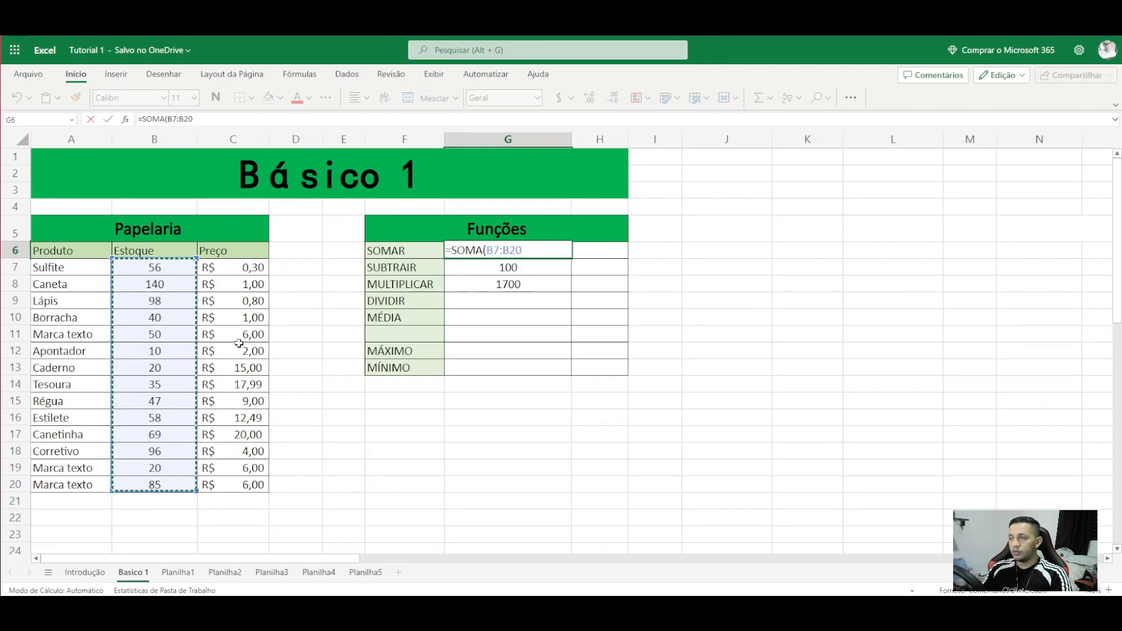
# Step: Clear the SOMA range in G6, rebuild it from its first and last cells, and enter =SOMA(B7:B20)
pyautogui.press('BackSpace')
pyautogui.press('BackSpace')
pyautogui.press('BackSpace')
pyautogui.press('BackSpace')
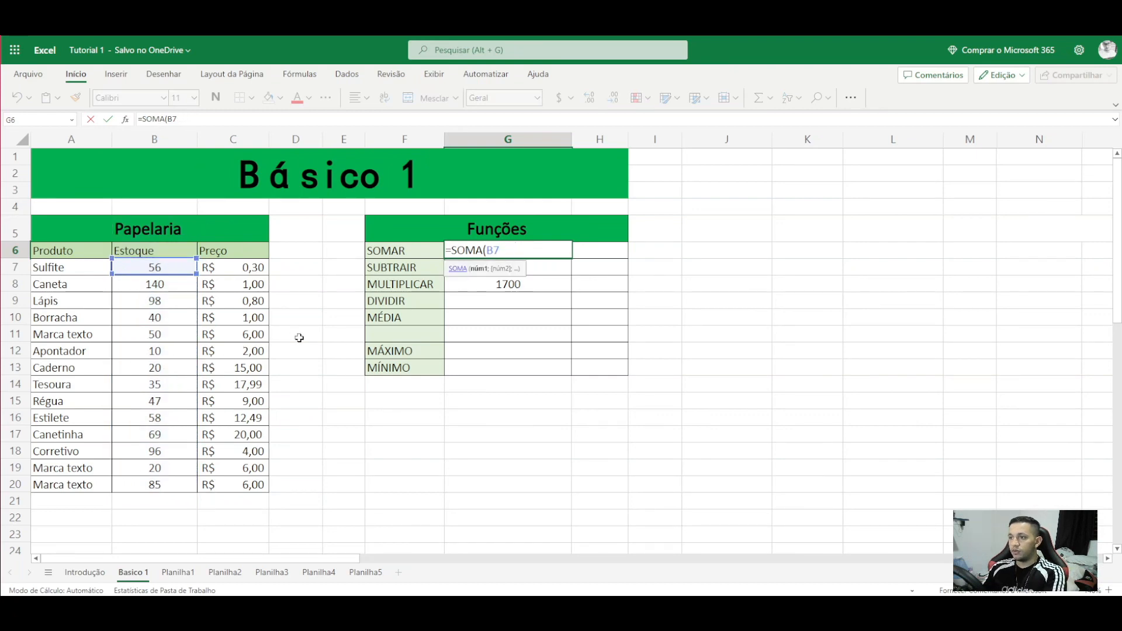
pyautogui.press('BackSpace')
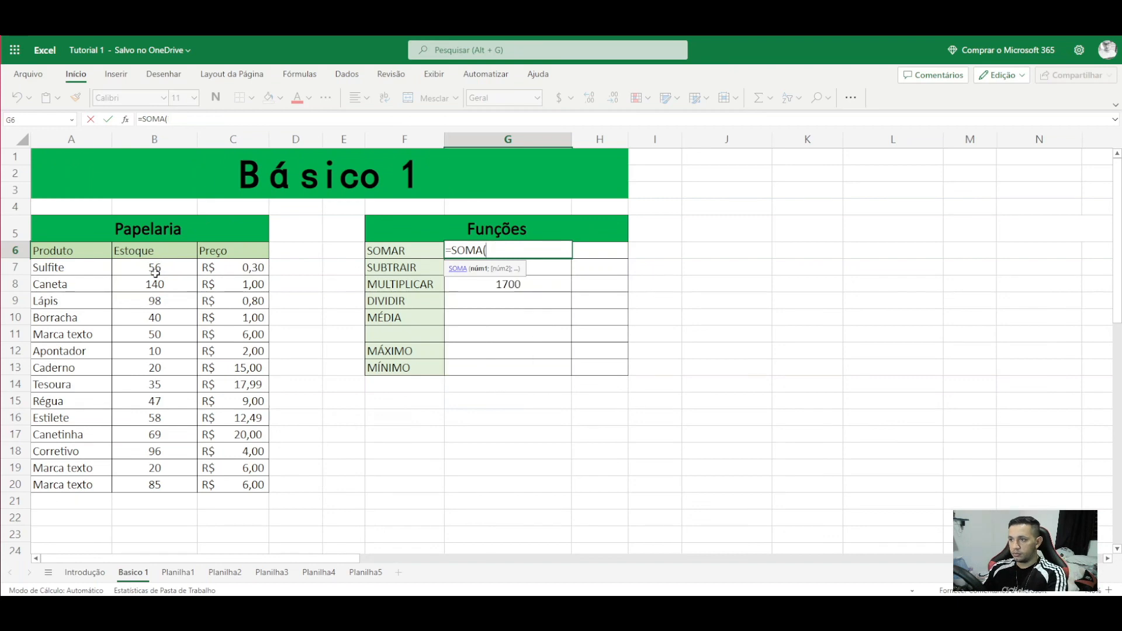
pyautogui.click(154, 268)
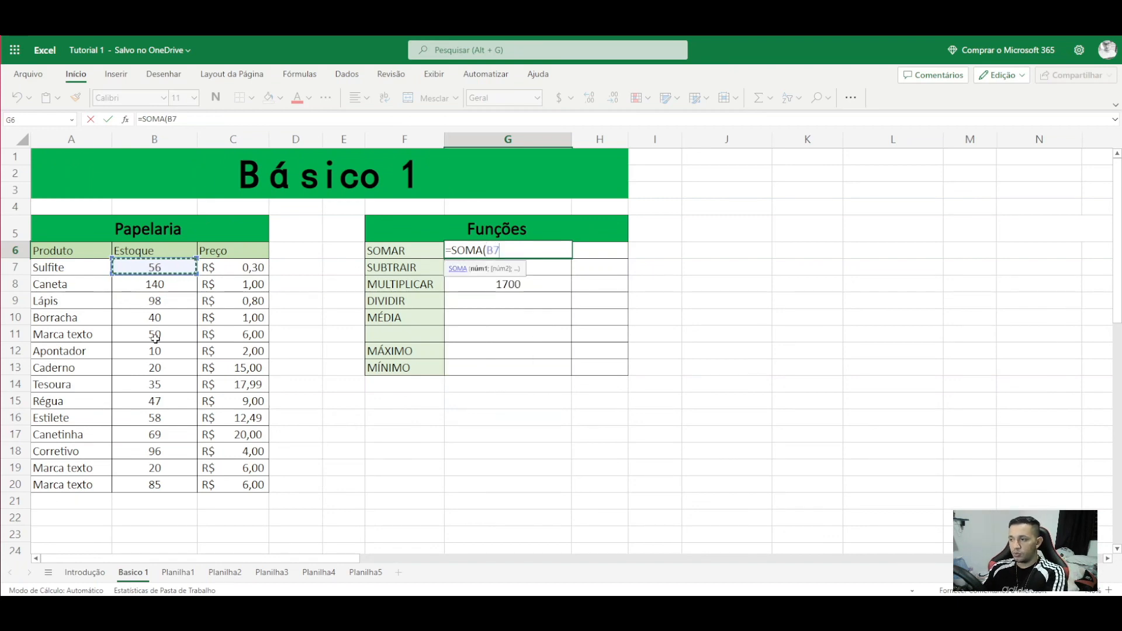
pyautogui.write(':')
pyautogui.click(158, 485)
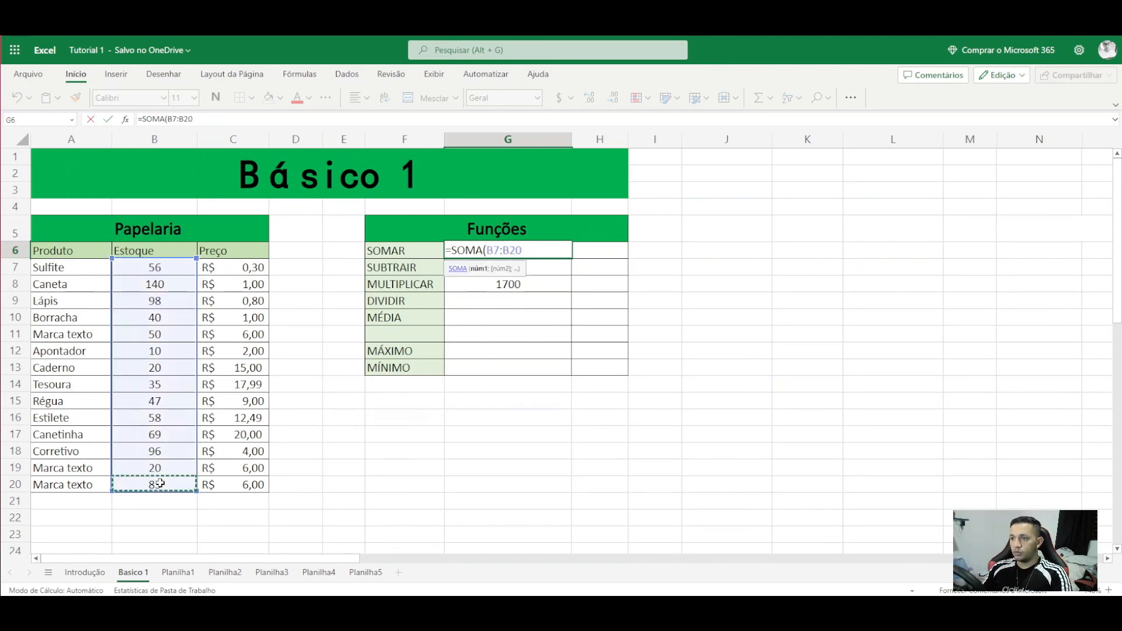
pyautogui.write(')')
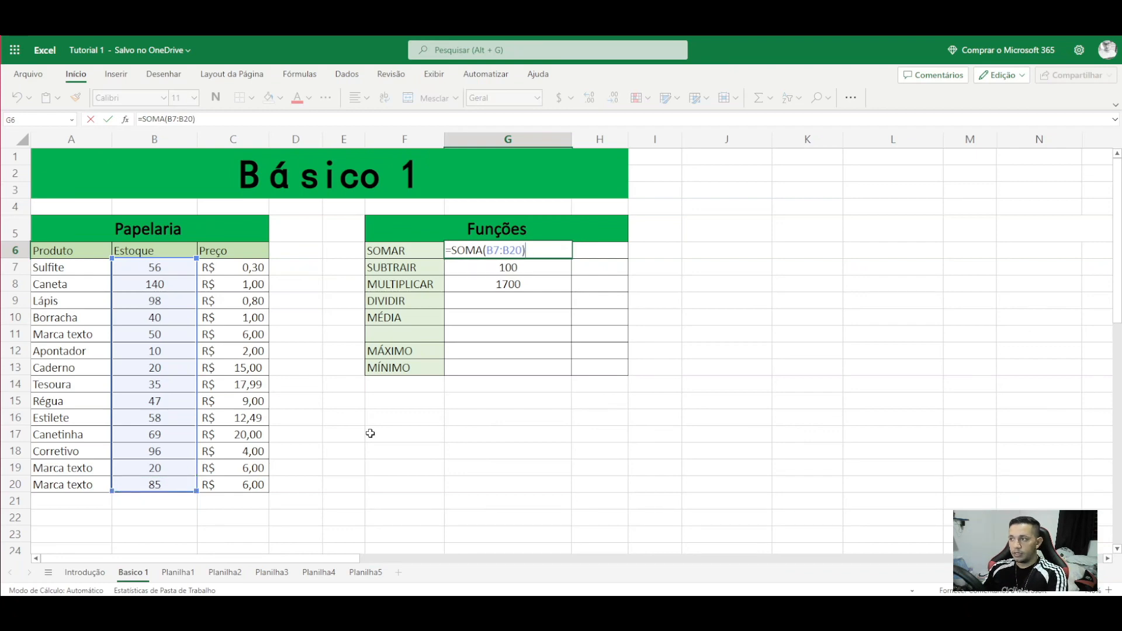
pyautogui.press('Return')
pyautogui.click(512, 253)
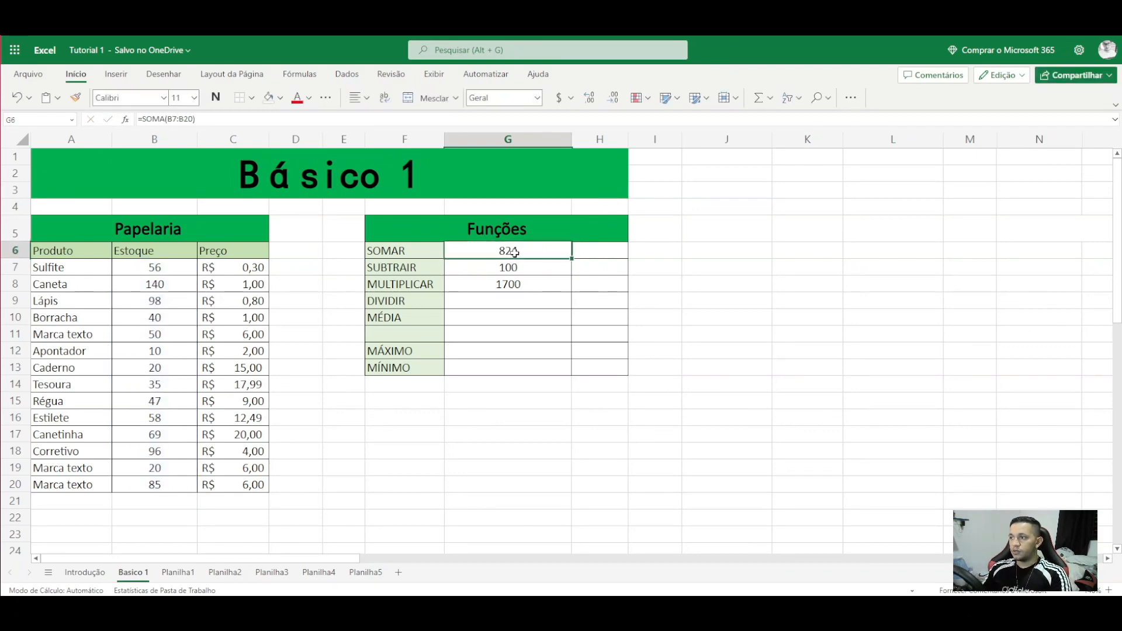
# Step: Set the Caneta stock in B8 to 132, and review the SUBTRAIR and MULTIPLICAR formulas in G7 and G8
pyautogui.click(156, 284)
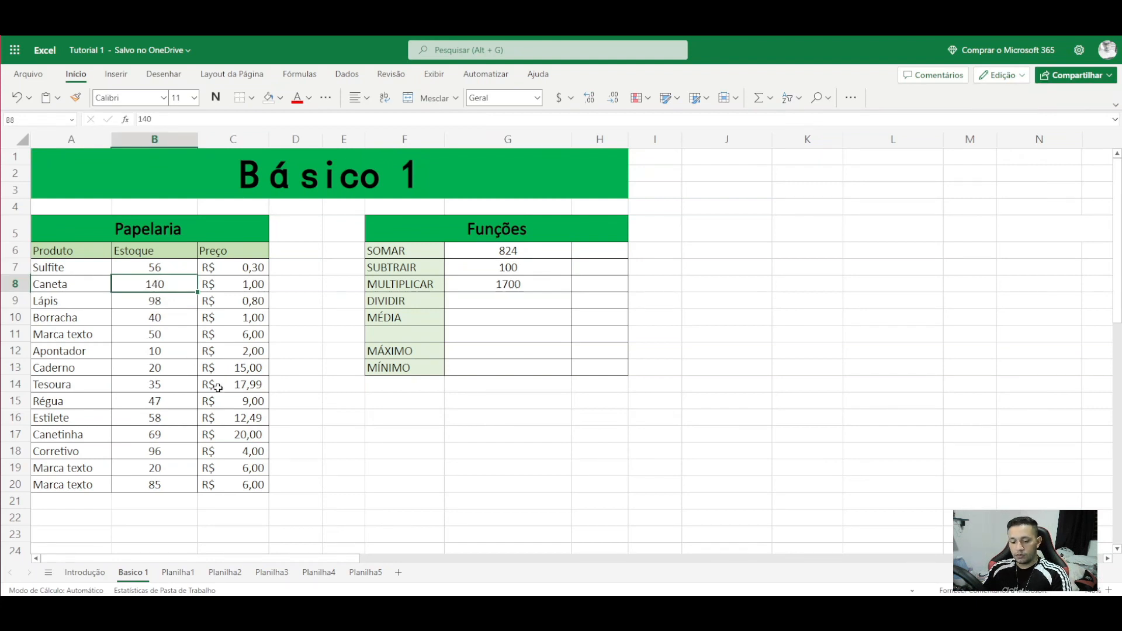
pyautogui.write('132')
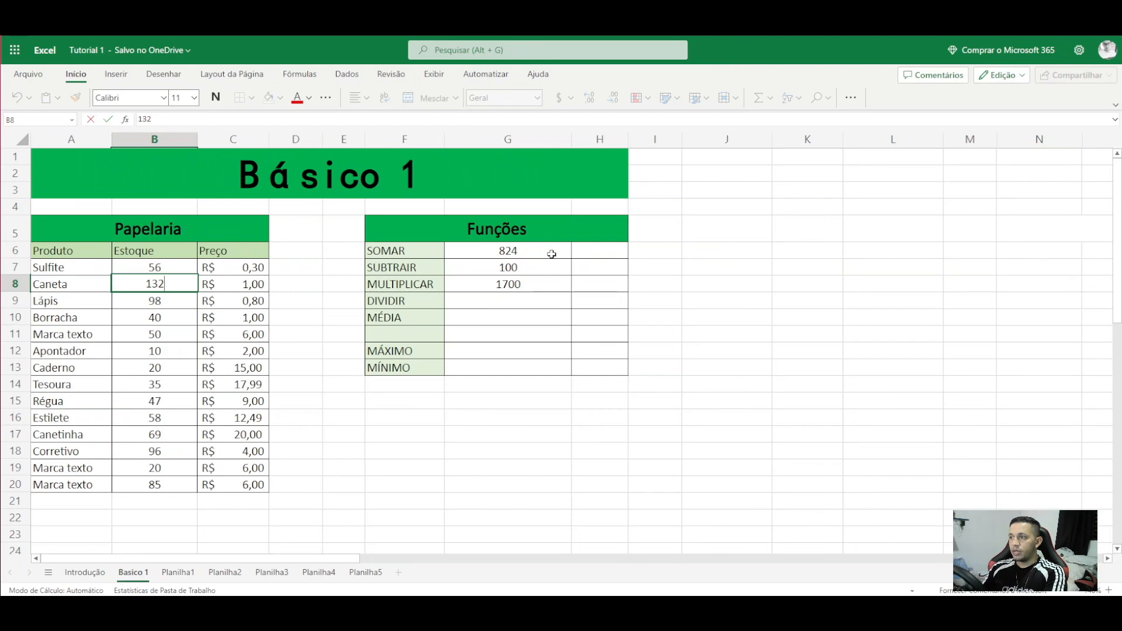
pyautogui.press('Return')
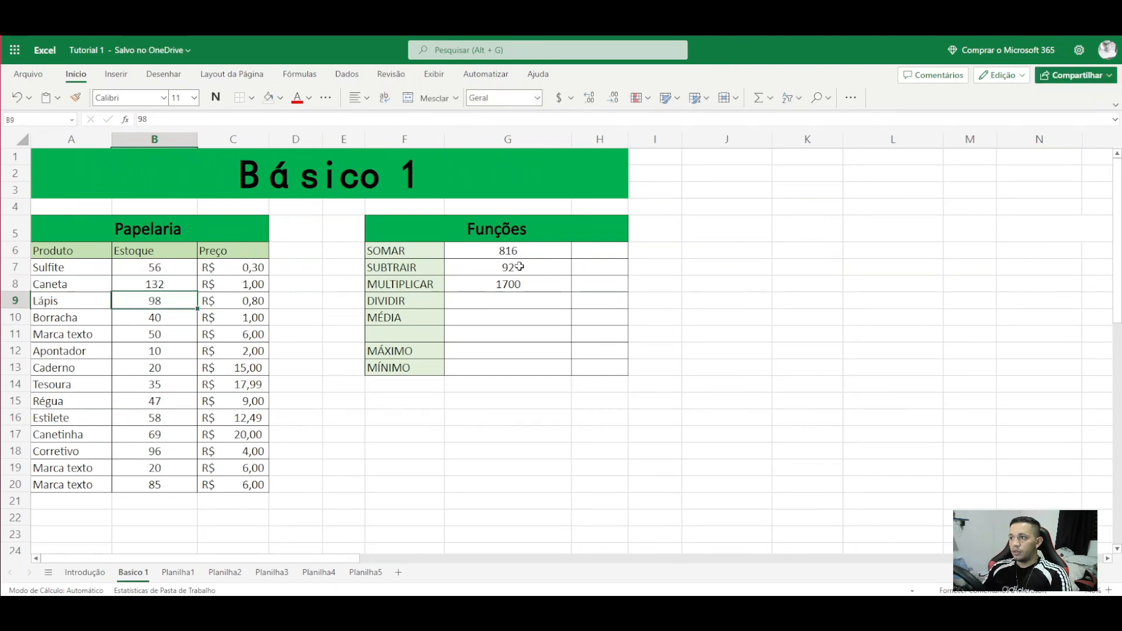
pyautogui.click(517, 267)
pyautogui.doubleClick(517, 267)
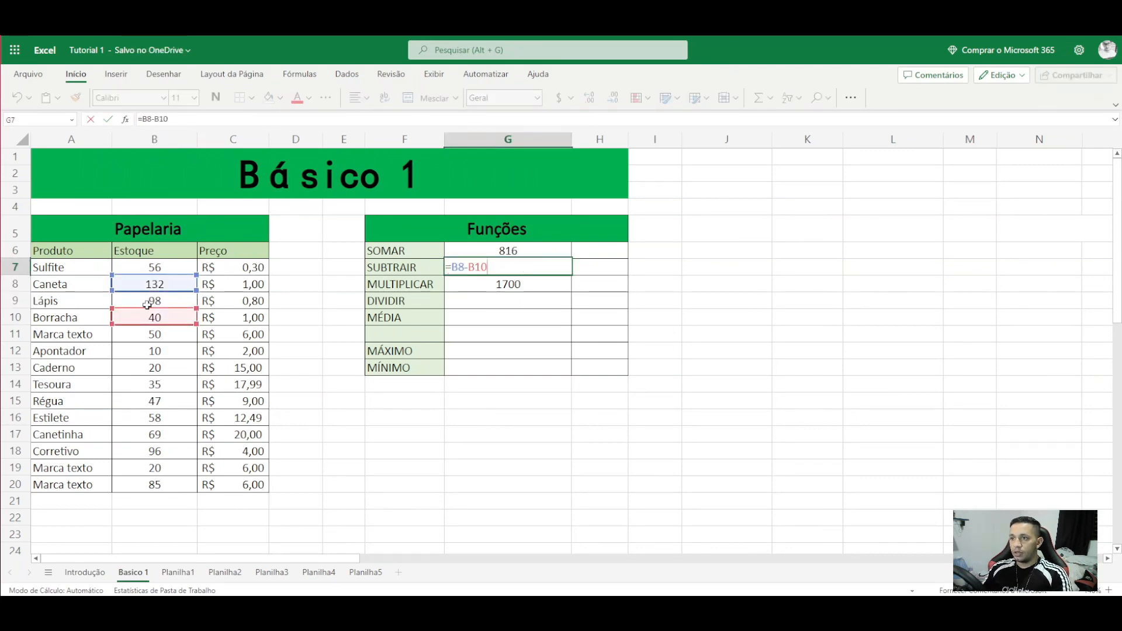
pyautogui.press('Escape')
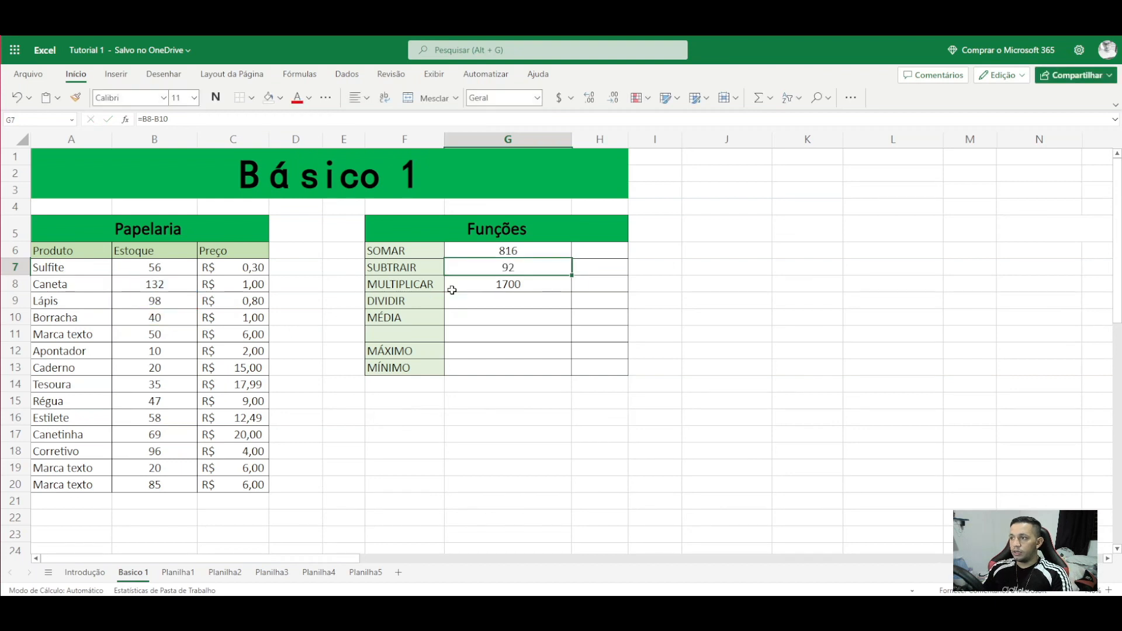
pyautogui.click(476, 288)
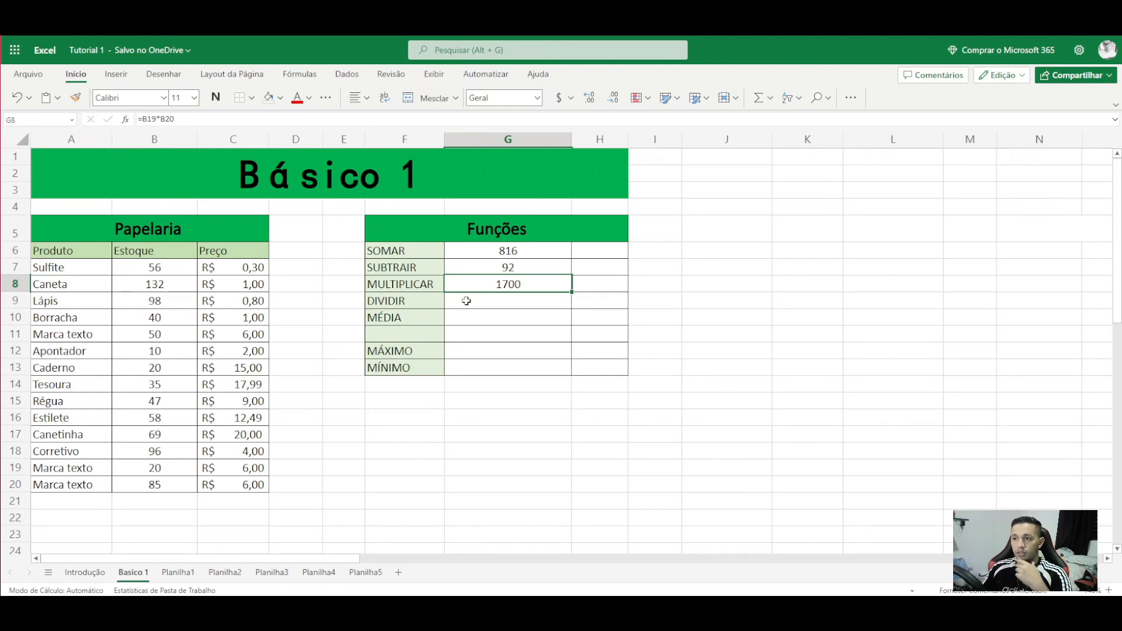
# Step: Enter the formula =QUOCIENTE(B20;B19) in G9, the DIVIDIR row of the Funções table
pyautogui.click(509, 301)
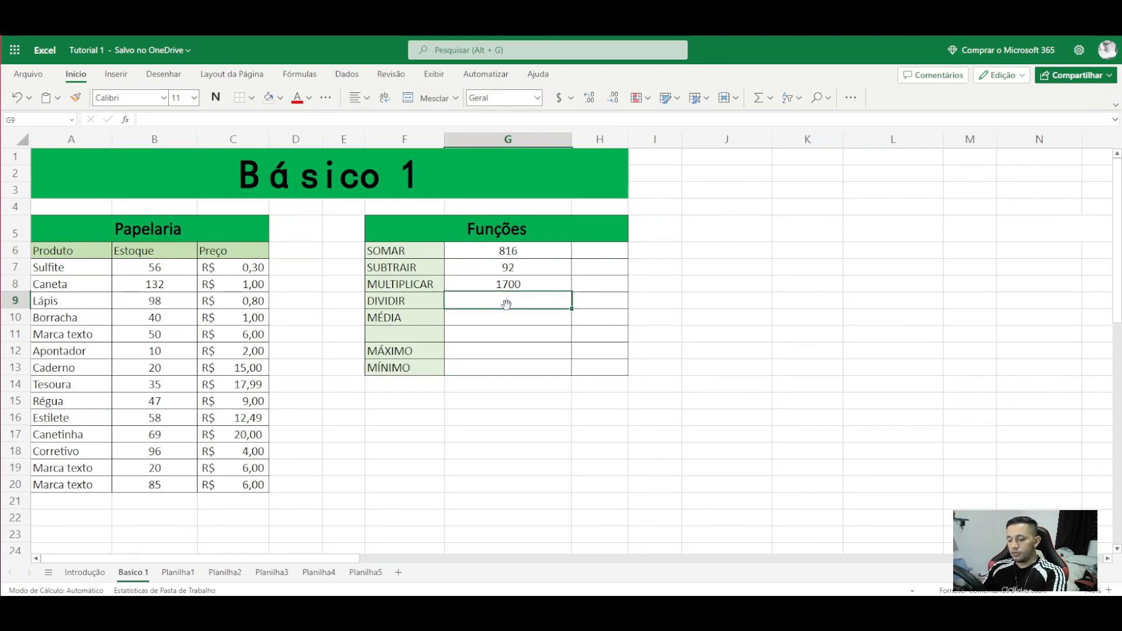
pyautogui.write('=')
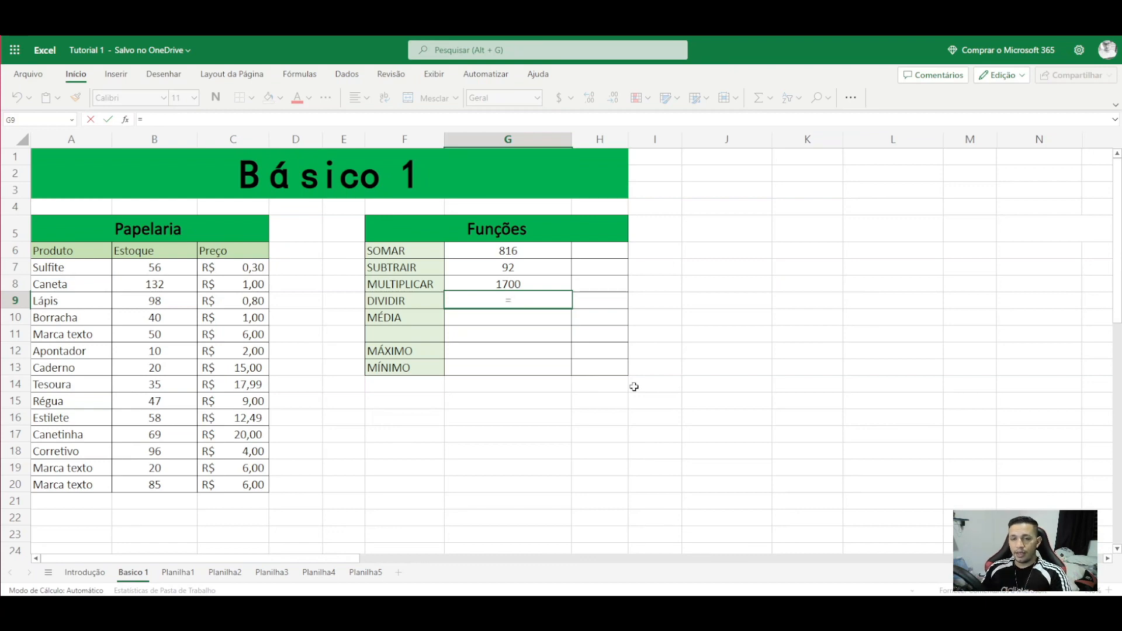
pyautogui.write('QUO')
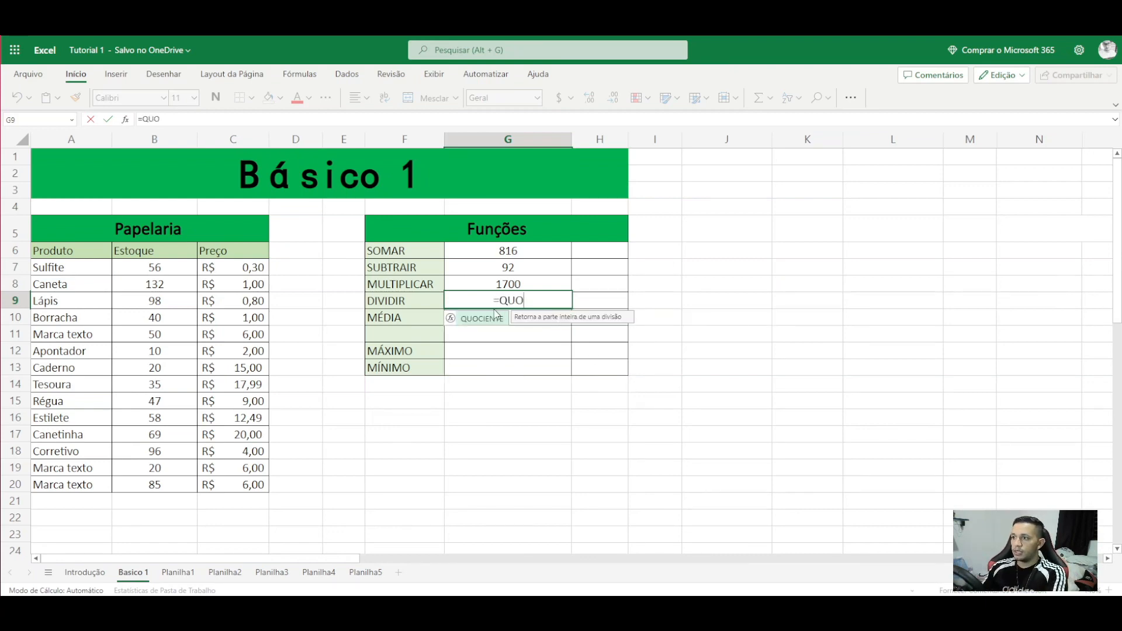
pyautogui.press('Return')
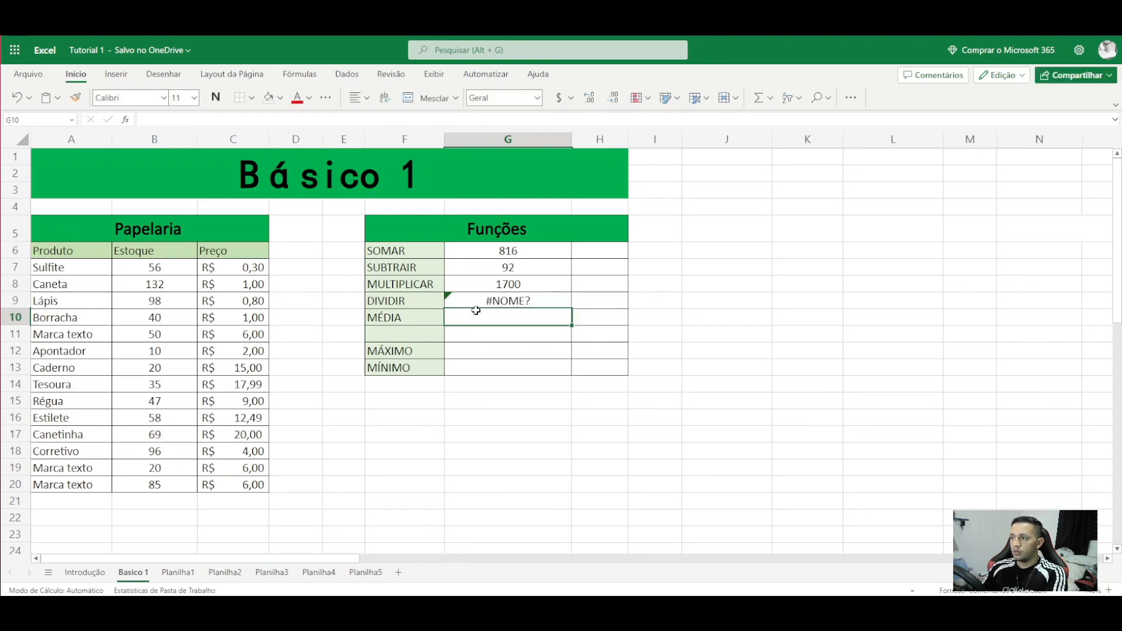
pyautogui.doubleClick(474, 302)
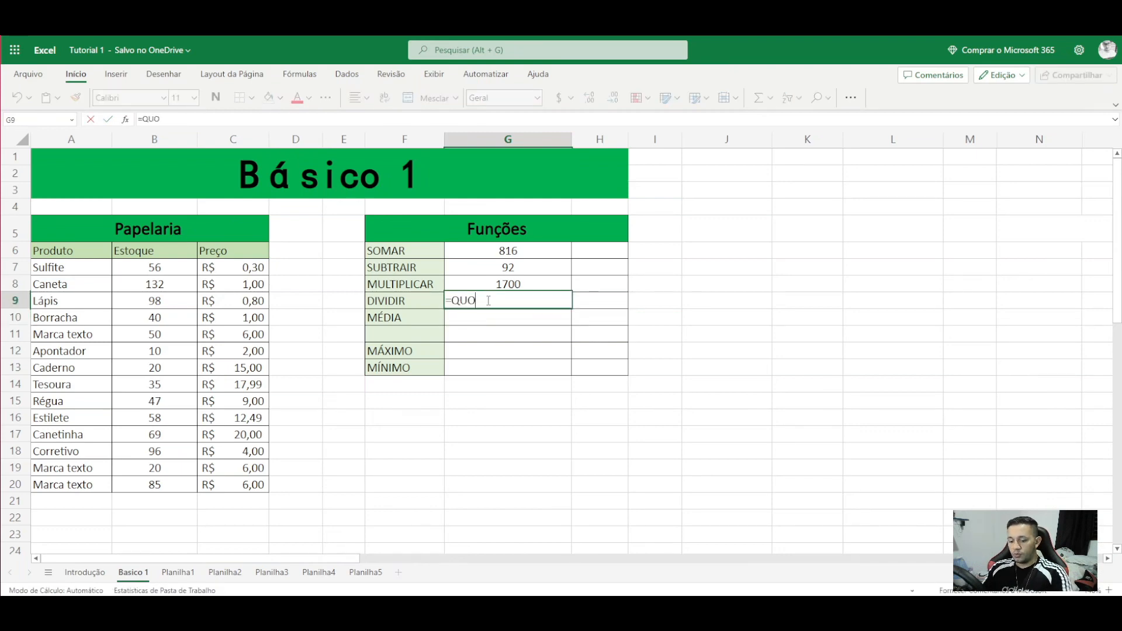
pyautogui.write('C')
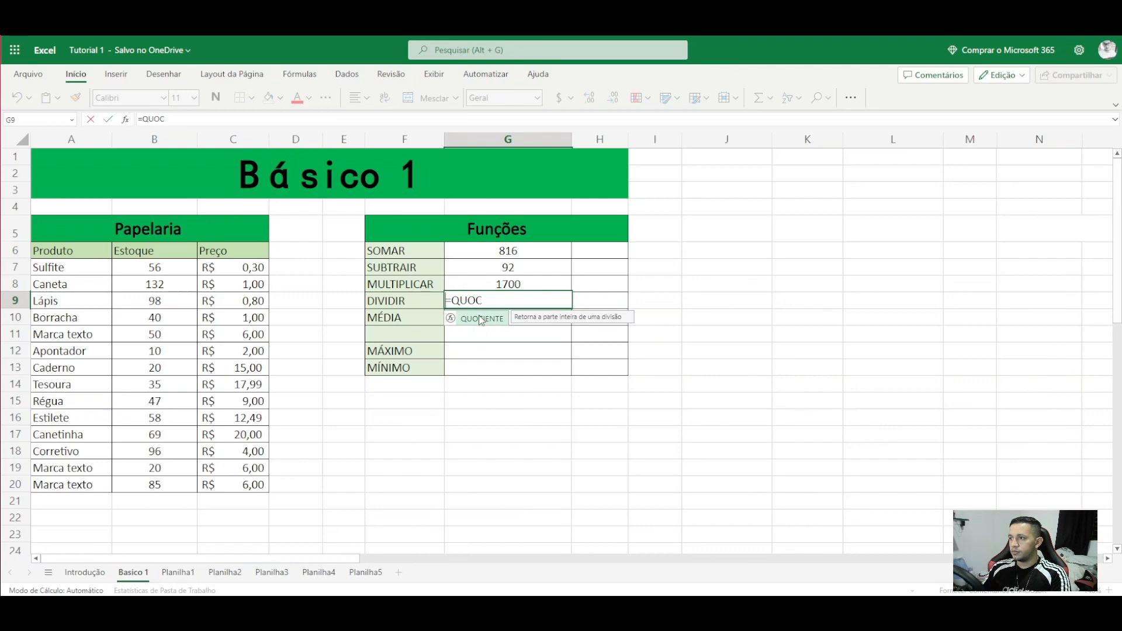
pyautogui.doubleClick(480, 319)
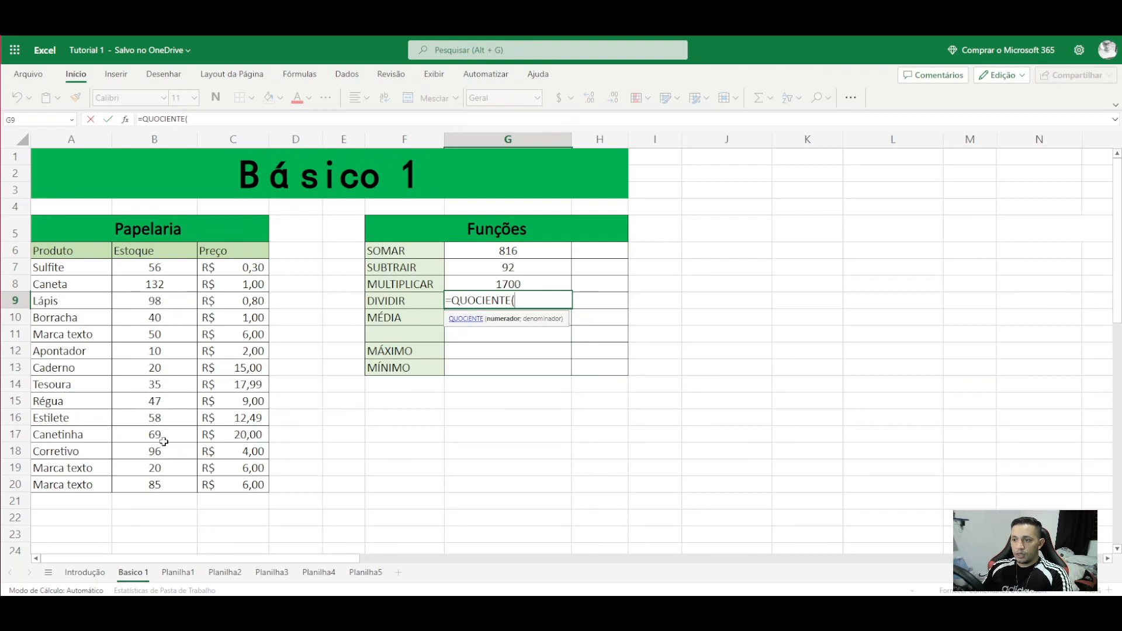
pyautogui.click(170, 480)
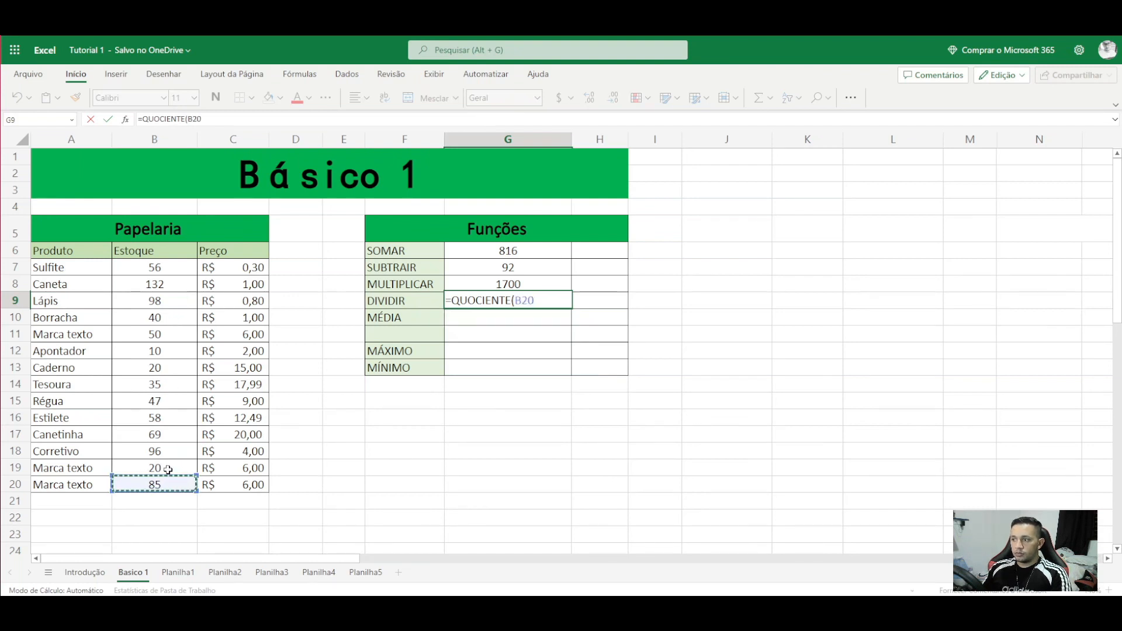
pyautogui.write(';')
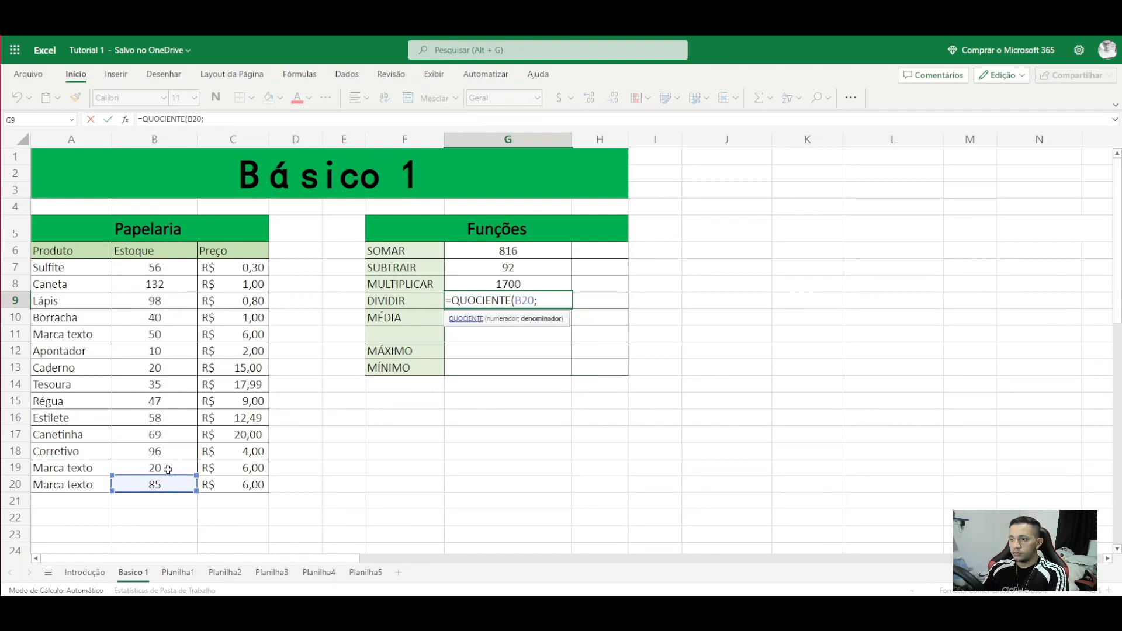
pyautogui.click(169, 470)
pyautogui.write(')')
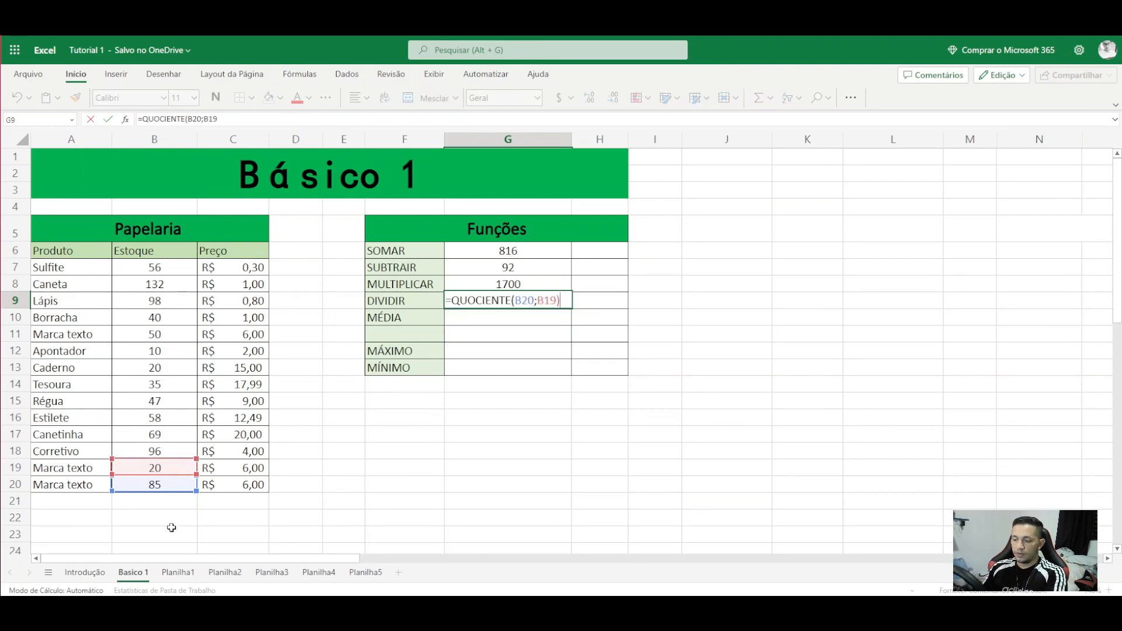
pyautogui.press('Return')
# Step: Check the QUOCIENTE formula and its result in G9
pyautogui.click(496, 302)
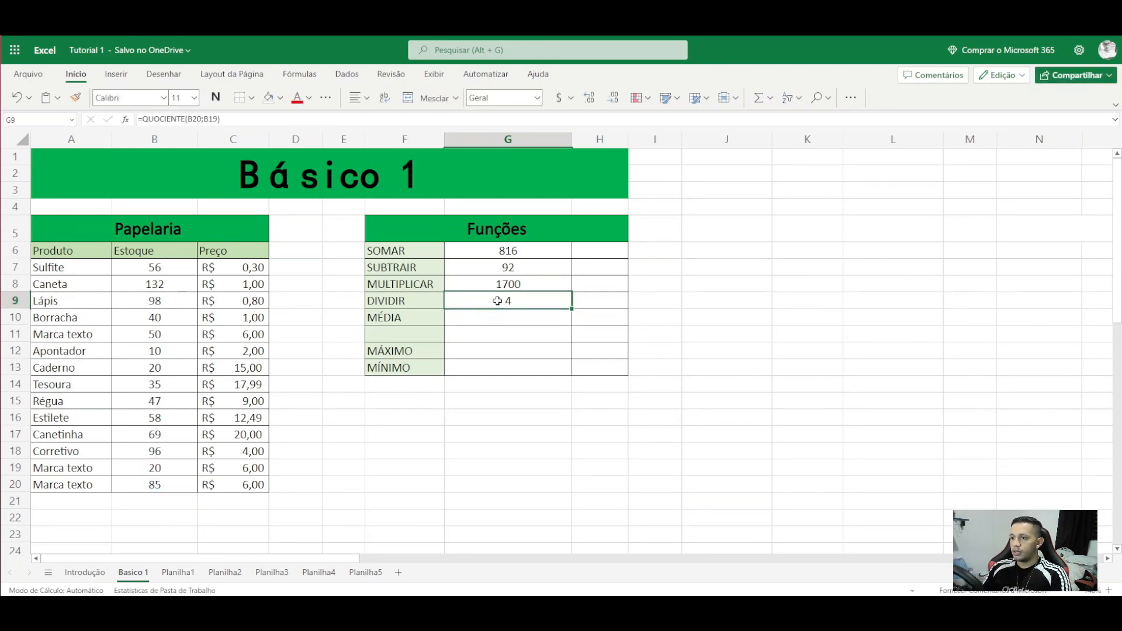
pyautogui.press('Down')
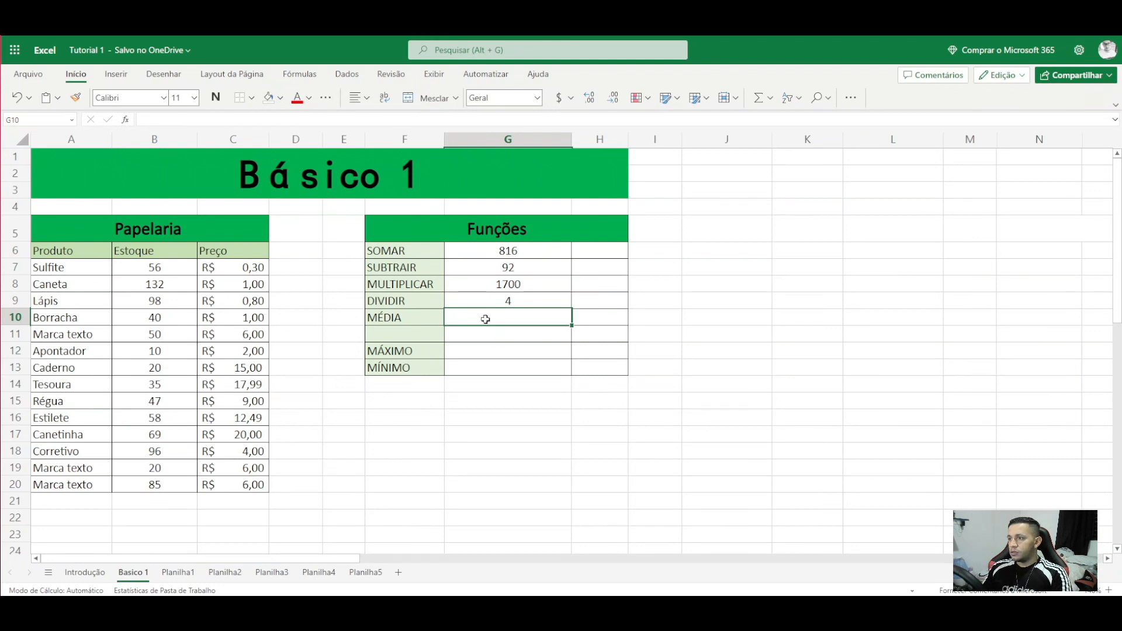
pyautogui.click(520, 302)
pyautogui.click(513, 314)
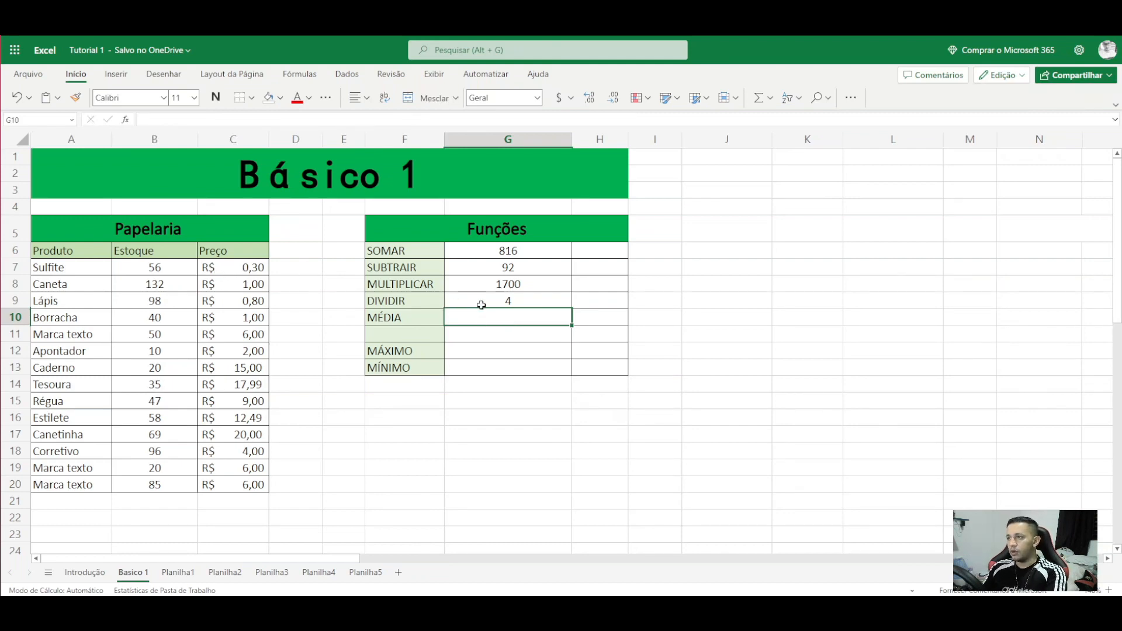
# Step: Replace the QUOCIENTE function in G9 with the direct division =B20/B19
pyautogui.doubleClick(506, 301)
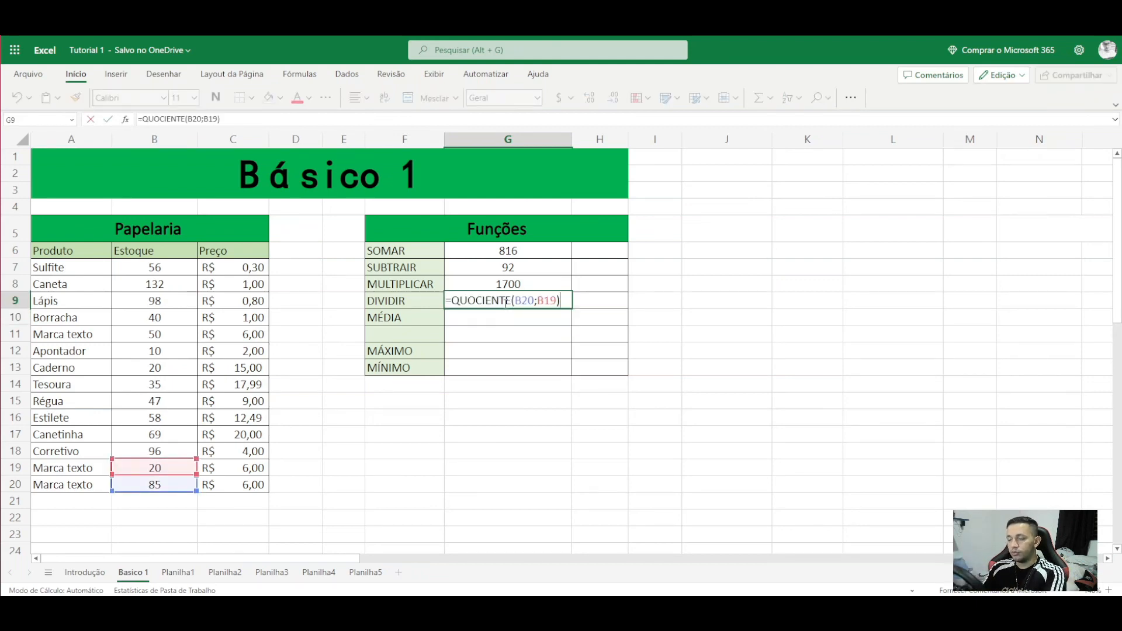
pyautogui.press('BackSpace')
pyautogui.press('BackSpace')
pyautogui.press('BackSpace')
pyautogui.press('BackSpace')
pyautogui.press('BackSpace')
pyautogui.press('BackSpace')
pyautogui.press('BackSpace')
pyautogui.press('BackSpace')
pyautogui.press('BackSpace')
pyautogui.press('BackSpace')
pyautogui.press('BackSpace')
pyautogui.press('BackSpace')
pyautogui.press('BackSpace')
pyautogui.press('BackSpace')
pyautogui.press('BackSpace')
pyautogui.press('BackSpace')
pyautogui.press('BackSpace')
pyautogui.press('BackSpace')
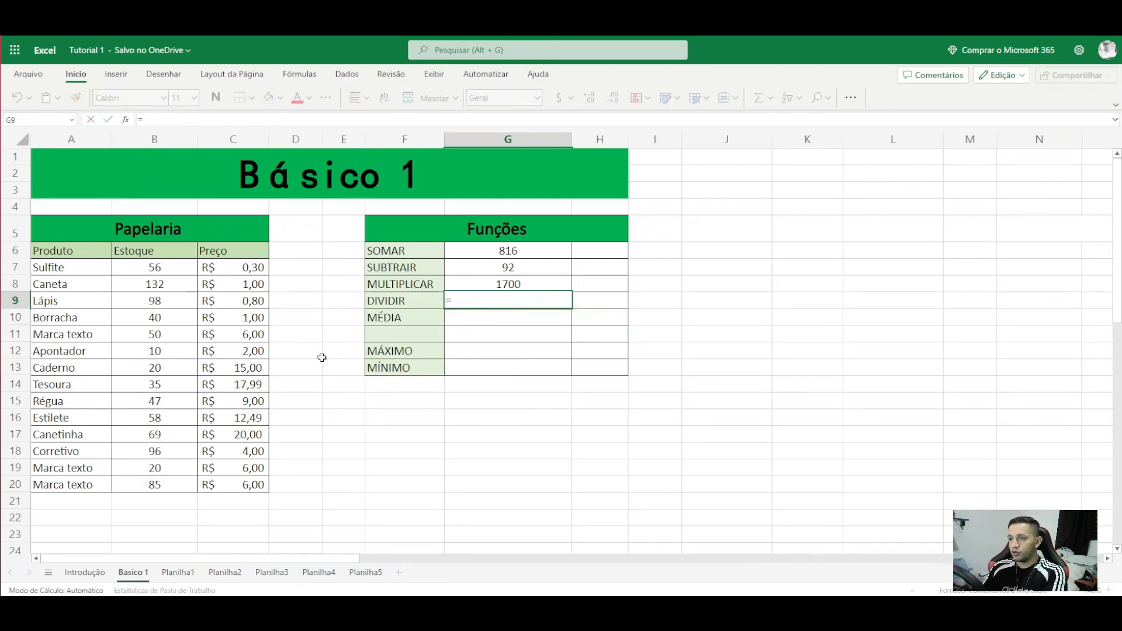
pyautogui.click(163, 486)
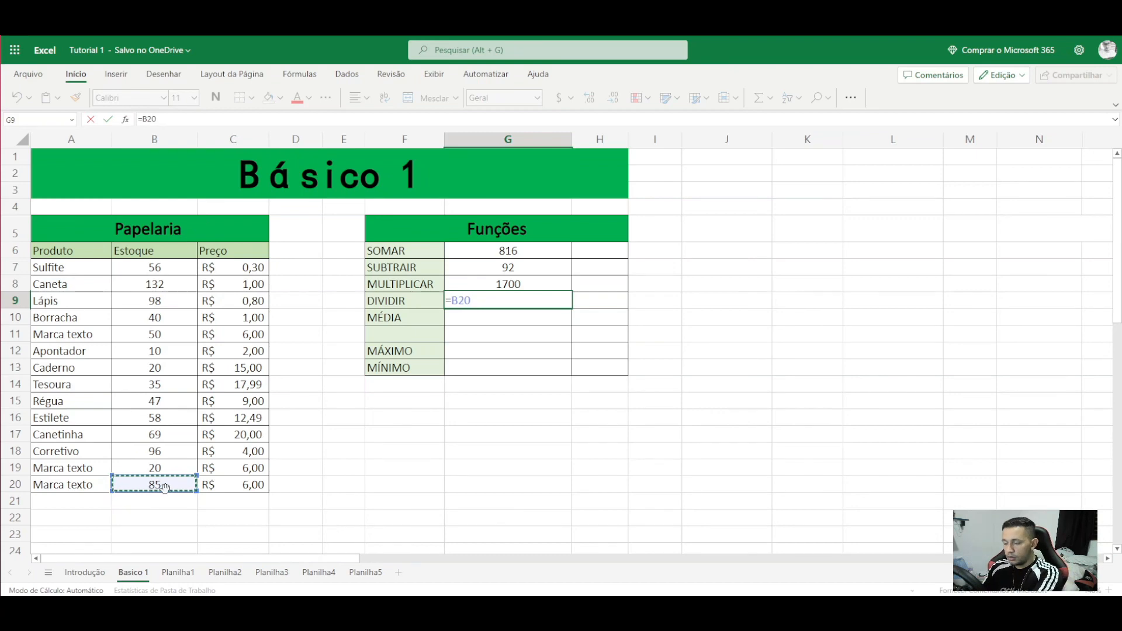
pyautogui.write('/')
pyautogui.click(161, 466)
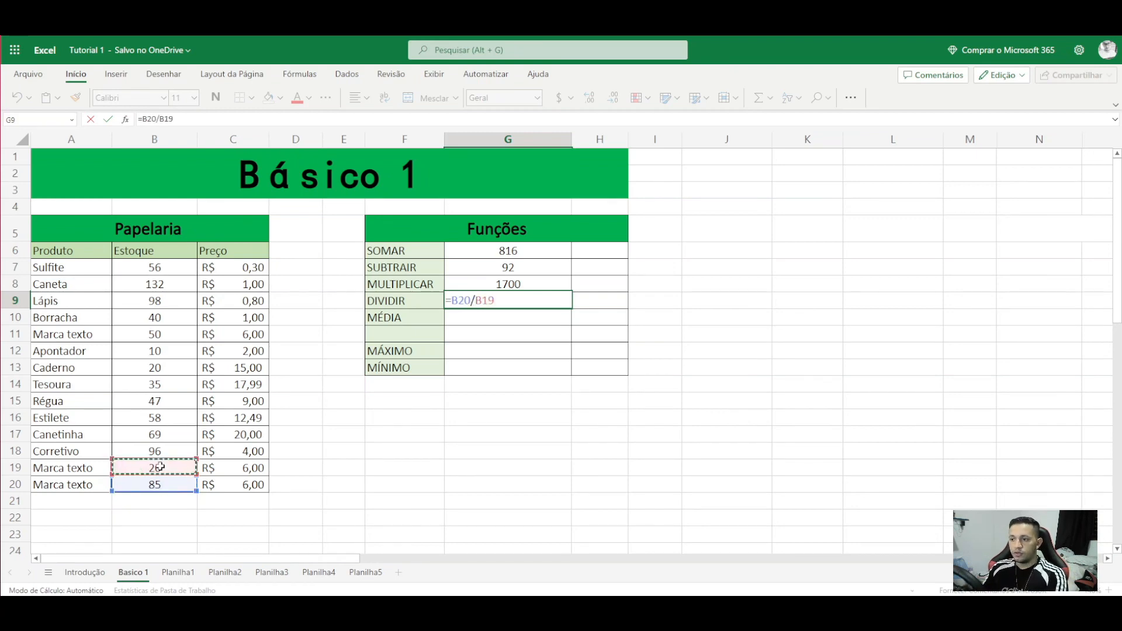
pyautogui.press('Return')
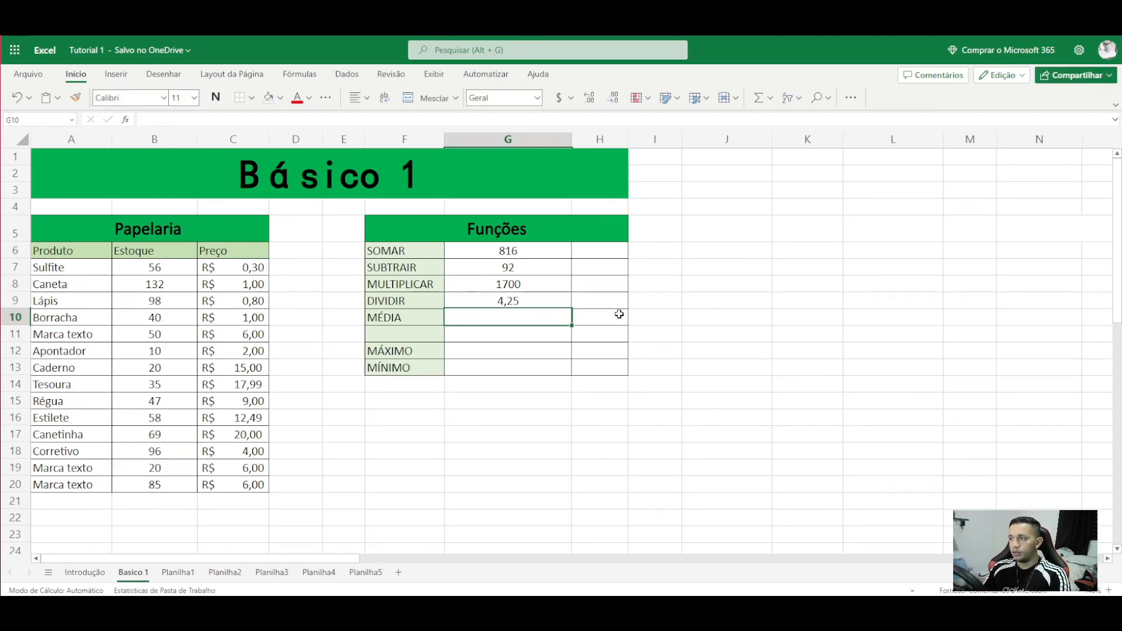
# Step: Review the division formula in G9 and the two stock cells it references
pyautogui.click(509, 301)
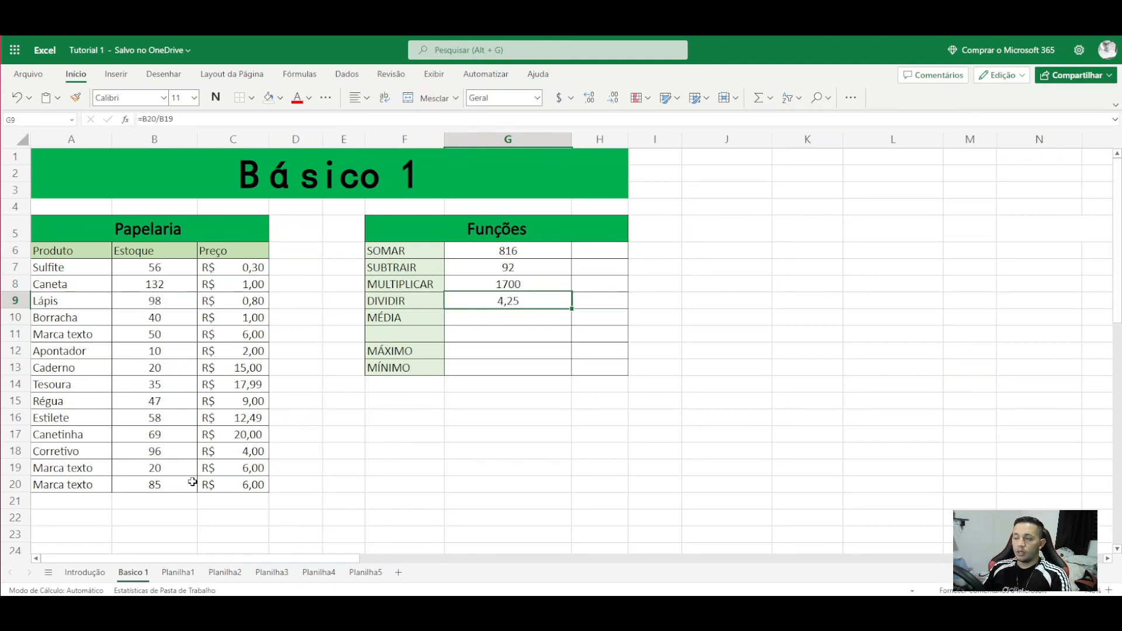
pyautogui.doubleClick(528, 303)
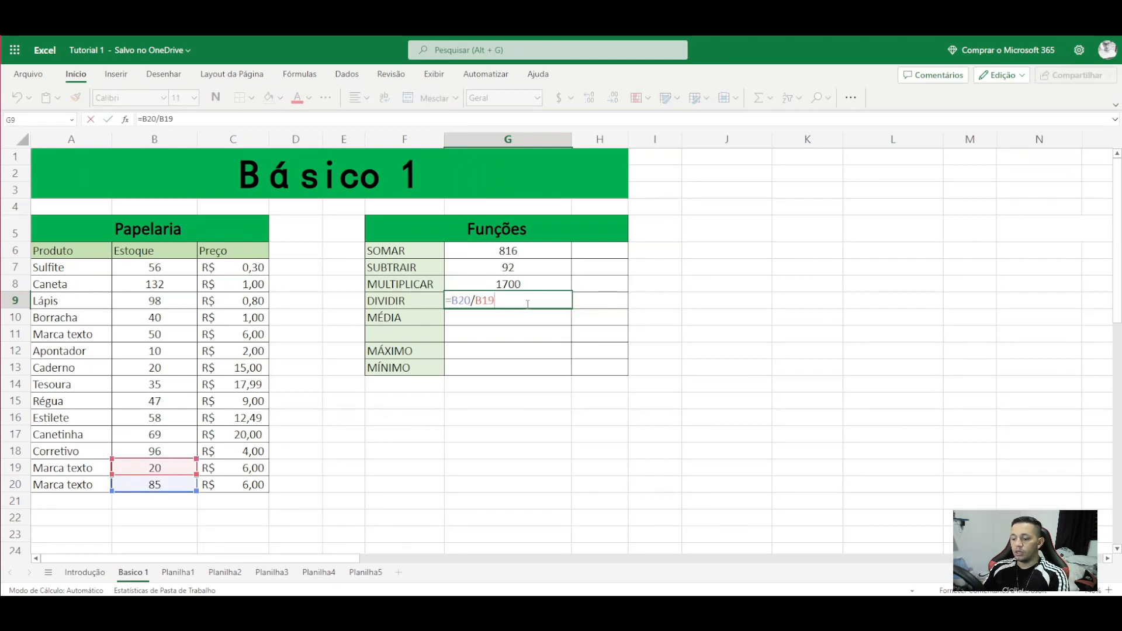
pyautogui.press('Return')
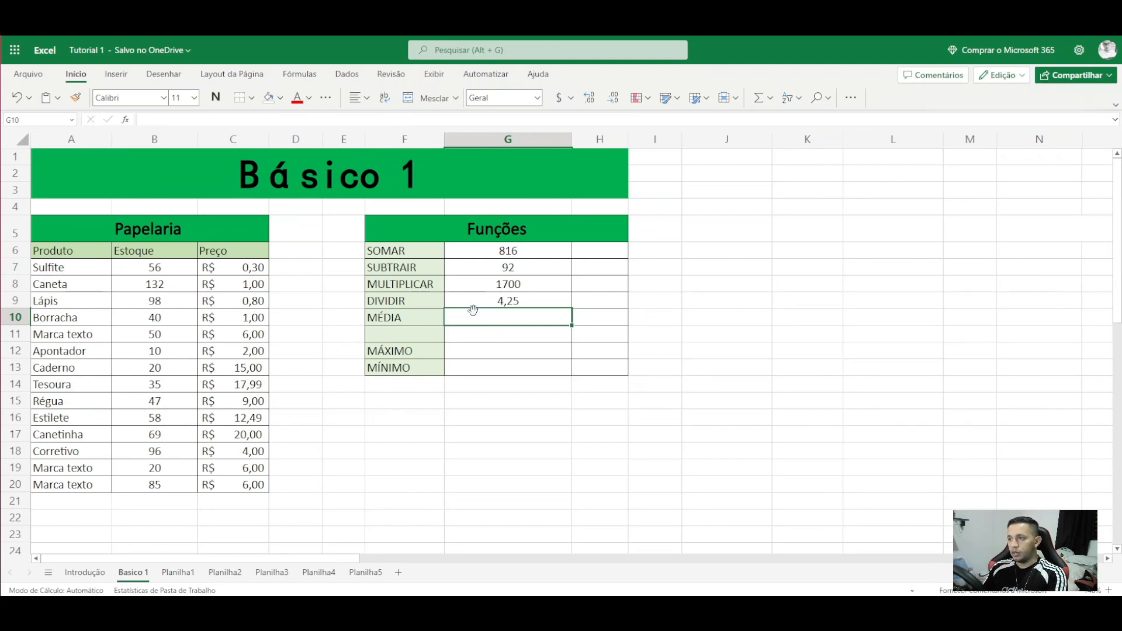
# Step: Calculate the average of the Preço column in G10 with =MÉDIA(C7:C20)
pyautogui.write('=')
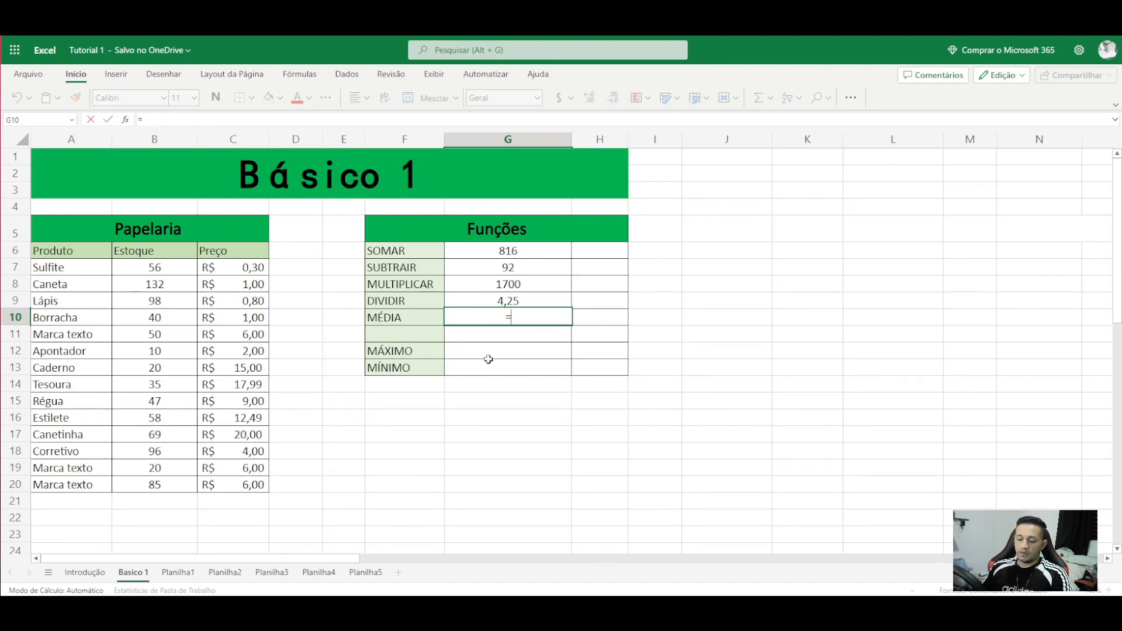
pyautogui.write('MÉ')
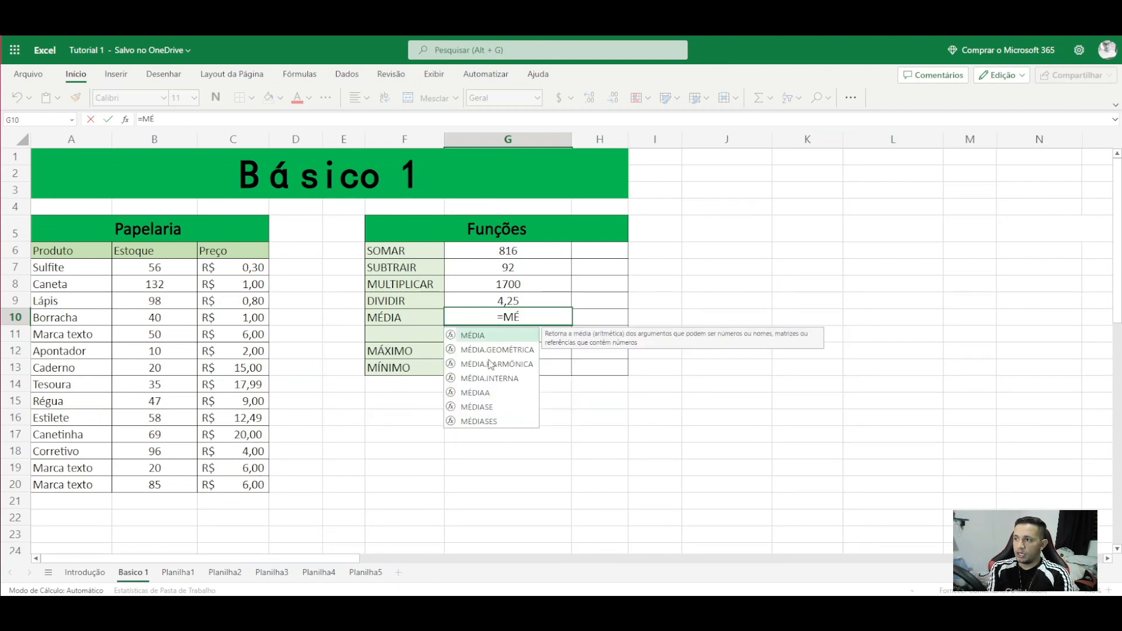
pyautogui.write('DIA(')
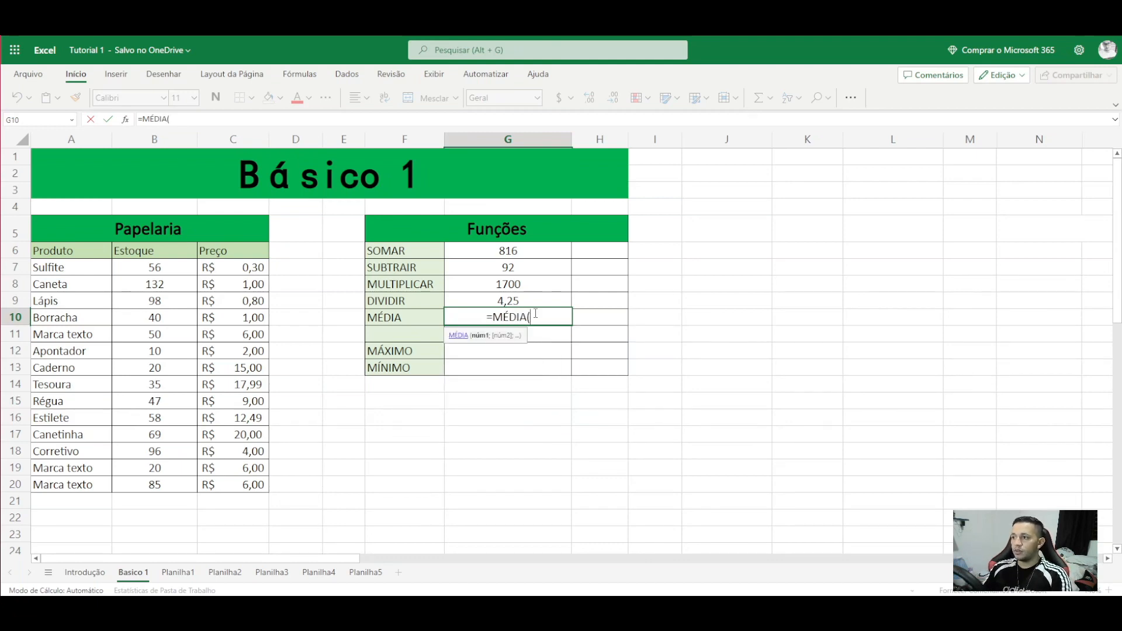
pyautogui.click(235, 270)
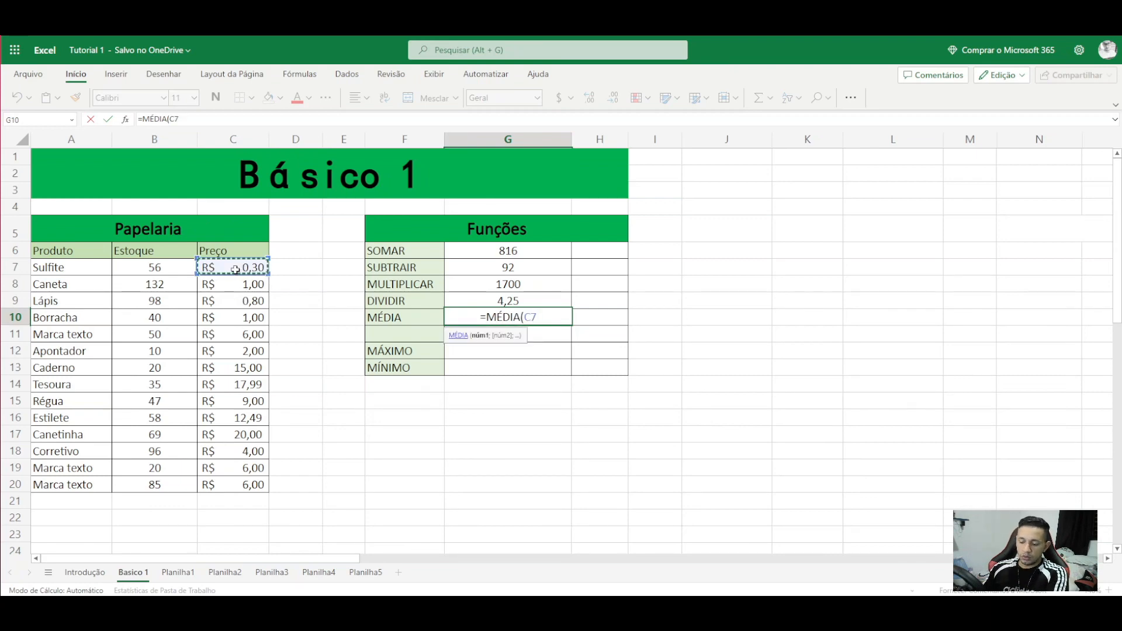
pyautogui.write(':')
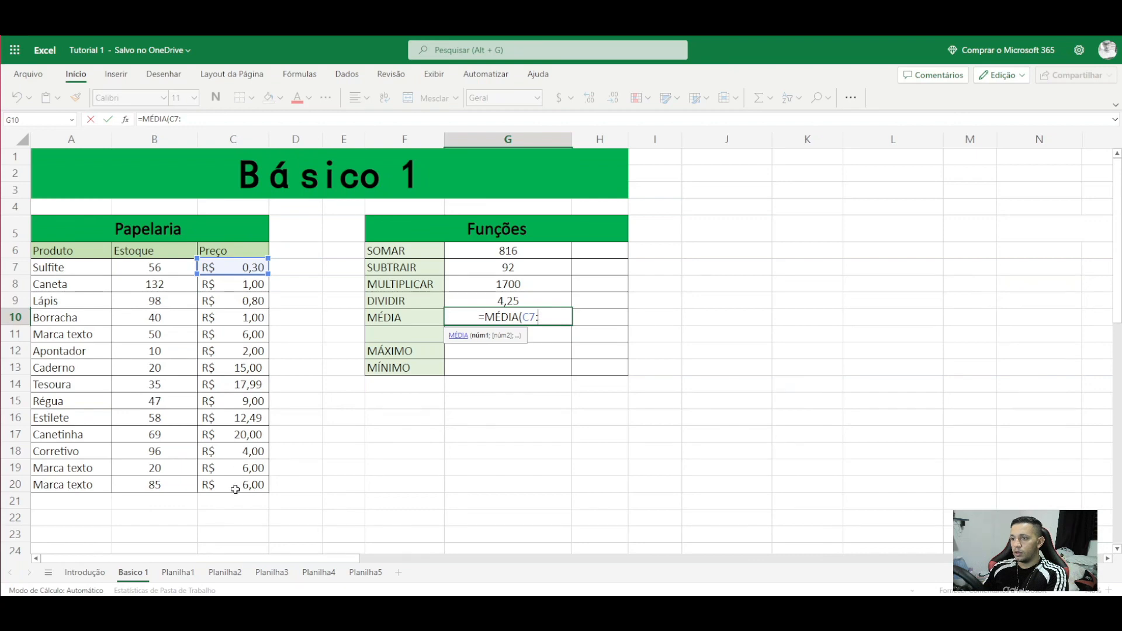
pyautogui.click(235, 487)
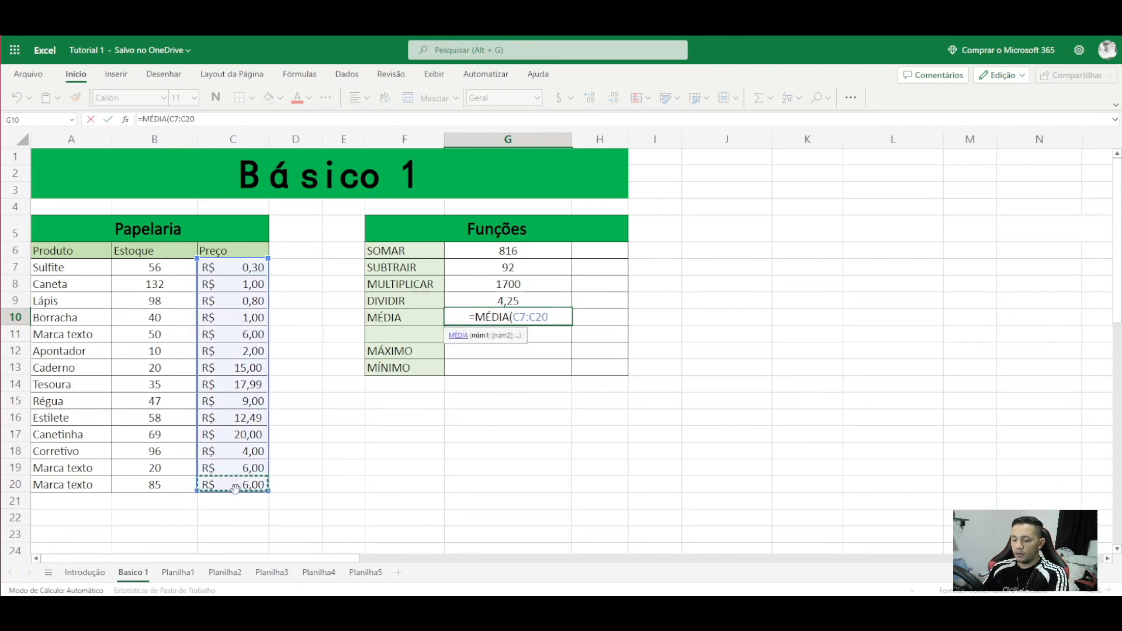
pyautogui.write(')')
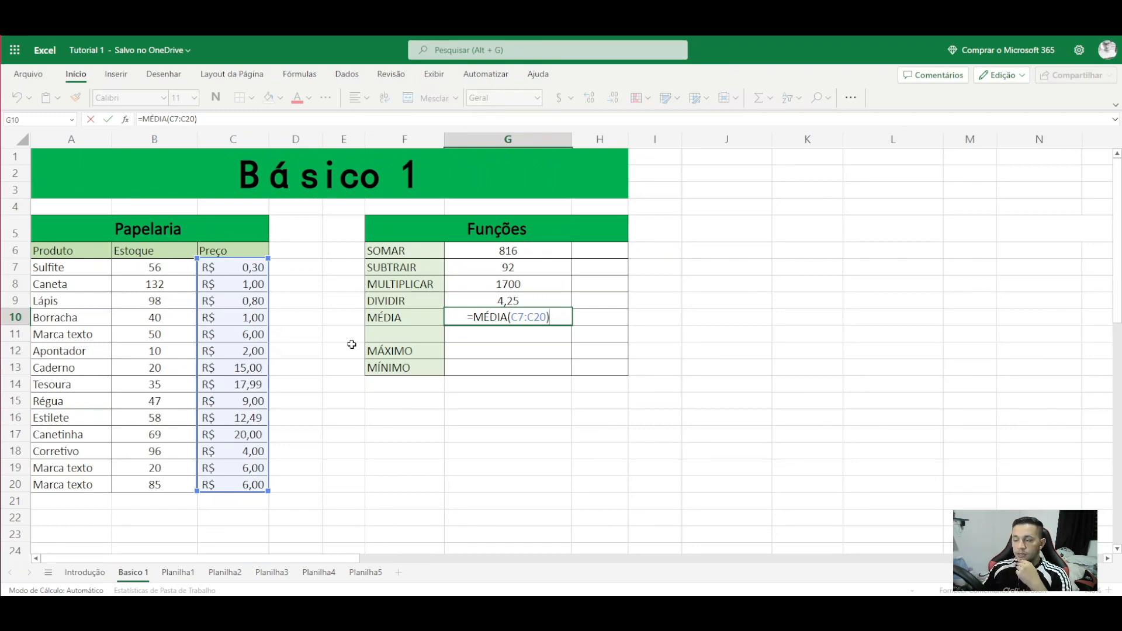
pyautogui.click(226, 267)
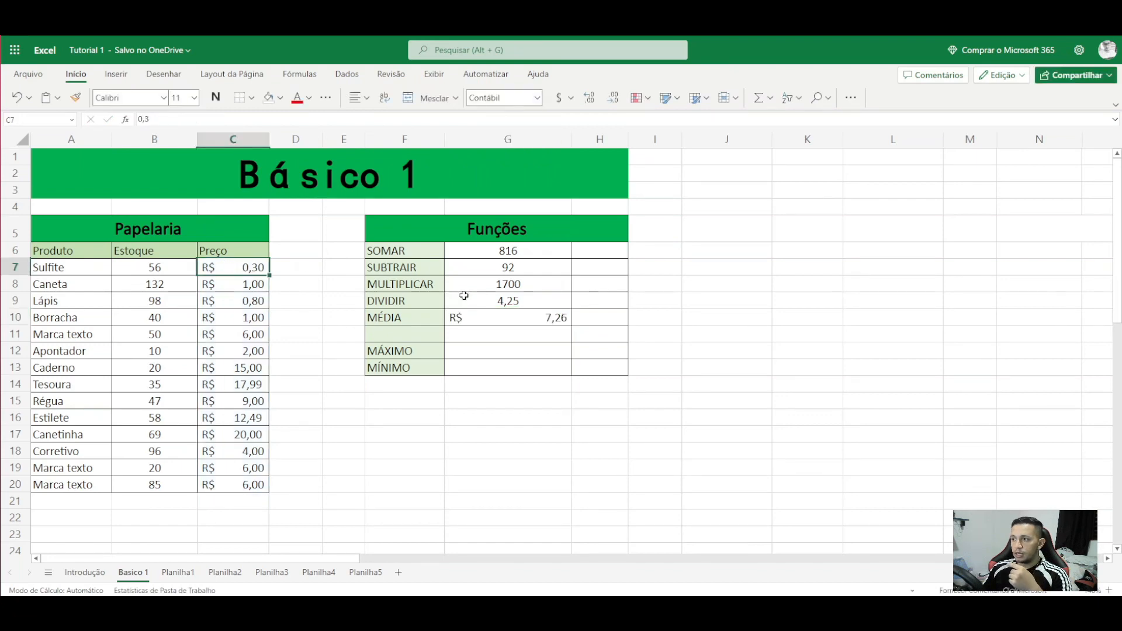
# Step: Clear the range in G10's MÉDIA formula, reselect the prices C7:C20 as one block, and enter it again
pyautogui.doubleClick(491, 317)
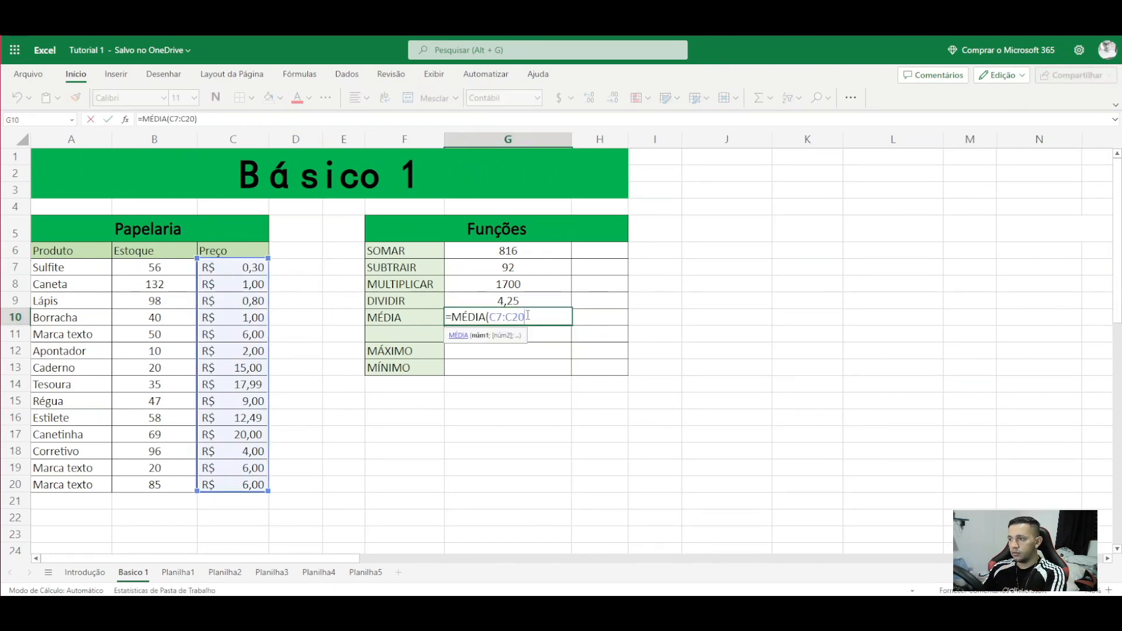
pyautogui.press('BackSpace')
pyautogui.press('BackSpace')
pyautogui.press('BackSpace')
pyautogui.press('BackSpace')
pyautogui.press('BackSpace')
pyautogui.press('BackSpace')
pyautogui.press('BackSpace')
pyautogui.moveTo(234, 267); pyautogui.dragTo(247, 321)
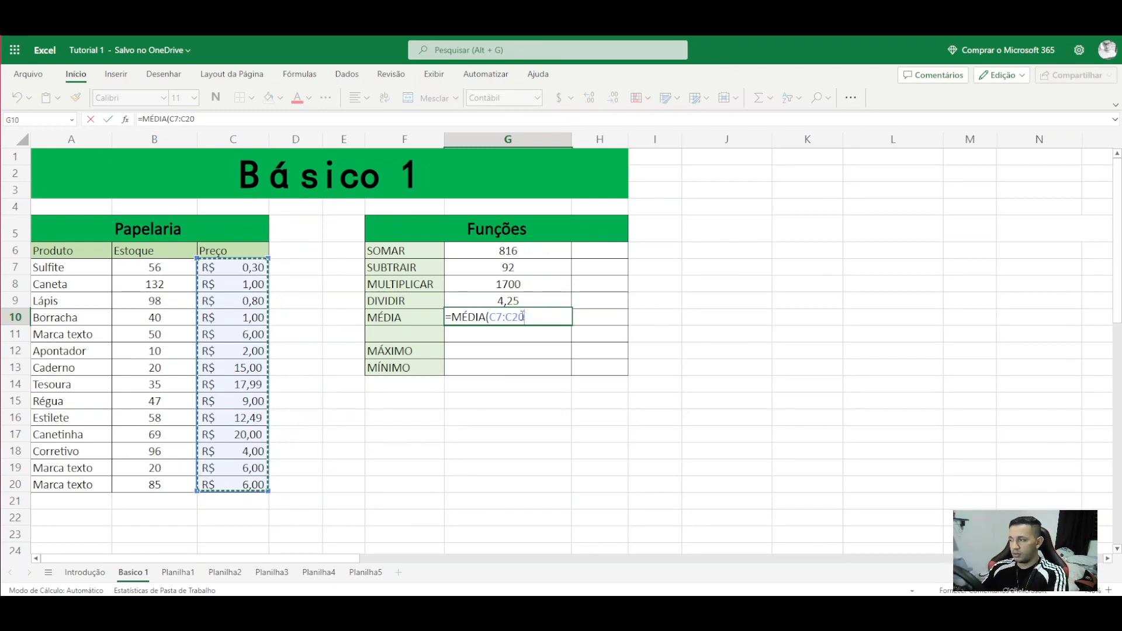
pyautogui.write(')')
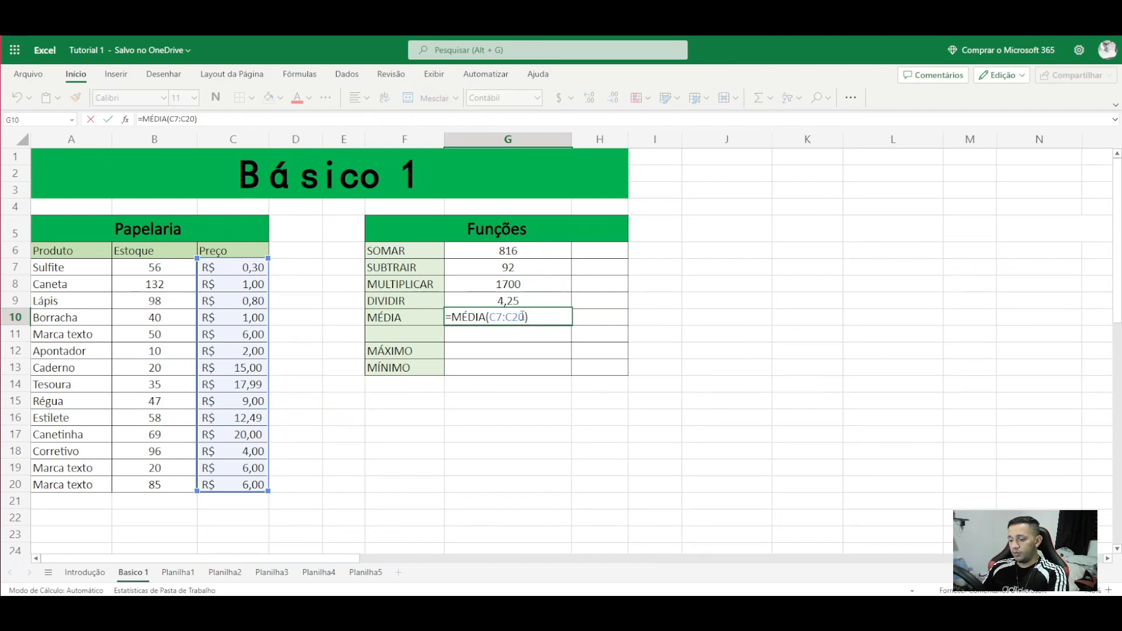
pyautogui.press('Return')
# Step: Compare the MÉDIA result in G10 with the price range C7:C20 that it averages
pyautogui.click(486, 320)
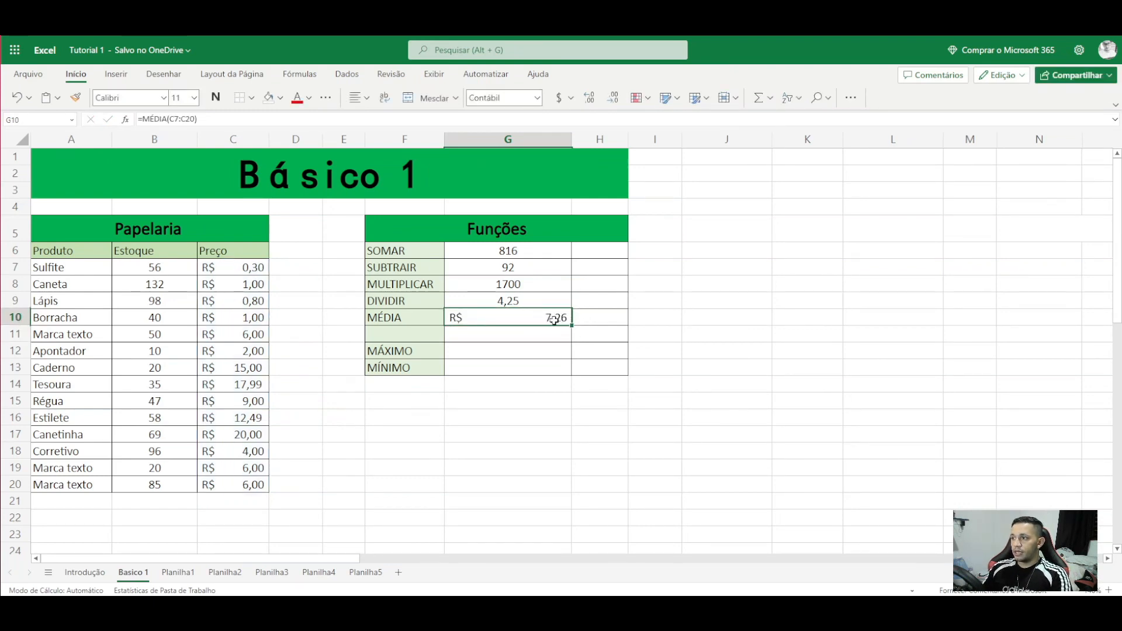
pyautogui.click(240, 266)
pyautogui.moveTo(241, 266); pyautogui.dragTo(233, 485)
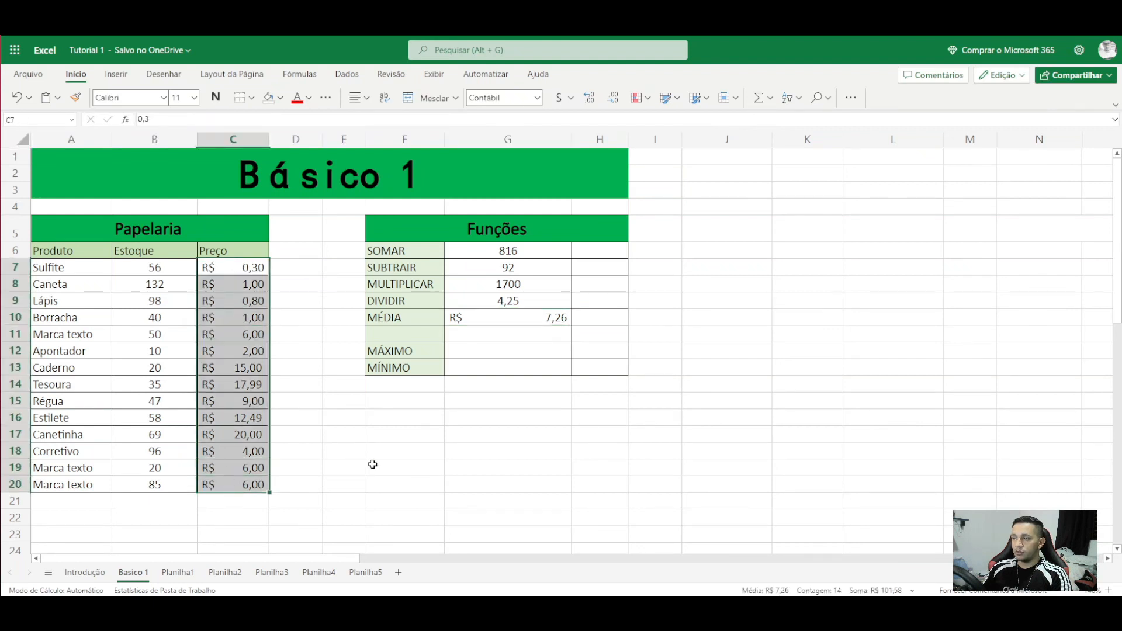
pyautogui.click(371, 463)
pyautogui.click(535, 315)
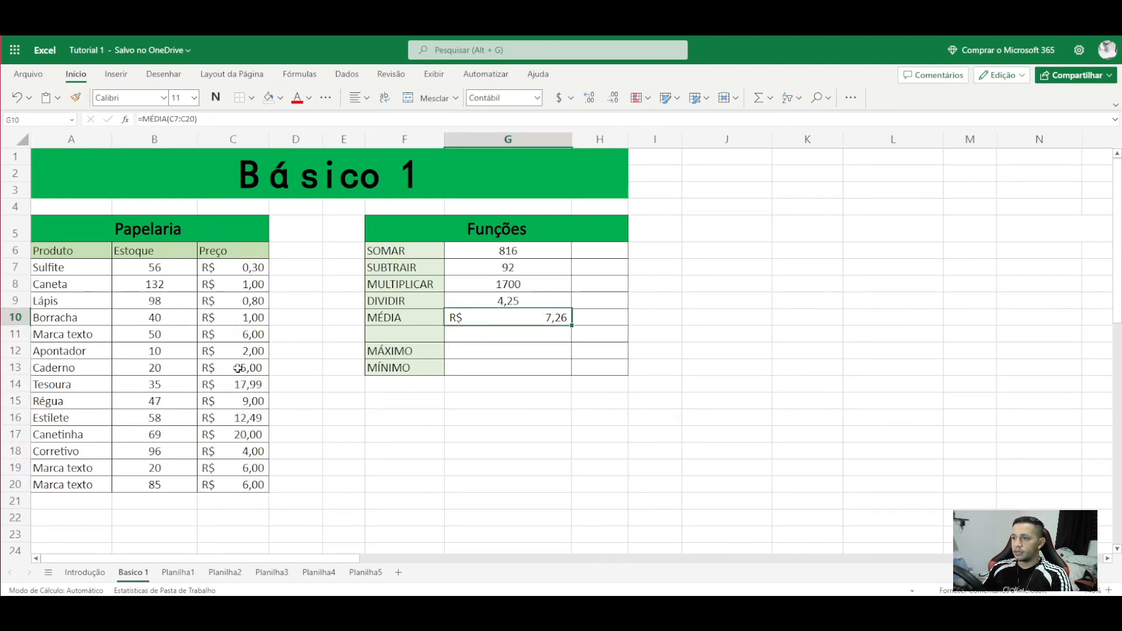
# Step: Temporarily change the Lápis price in C9 to 2 to test the average in G10, and undo the change
pyautogui.click(225, 301)
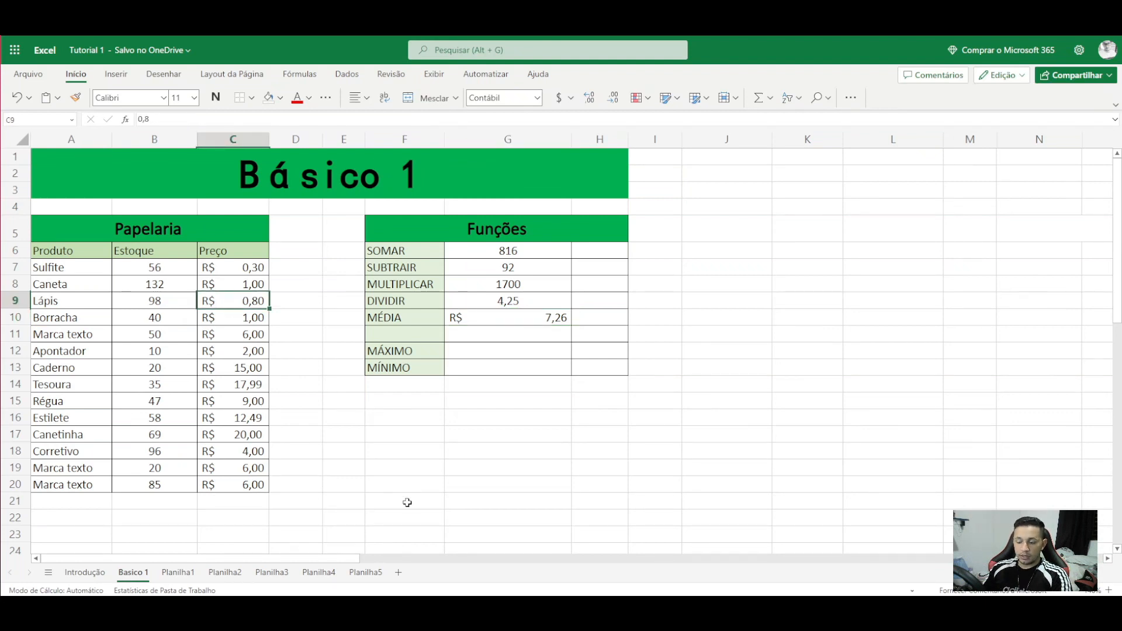
pyautogui.write('2')
pyautogui.press('Return')
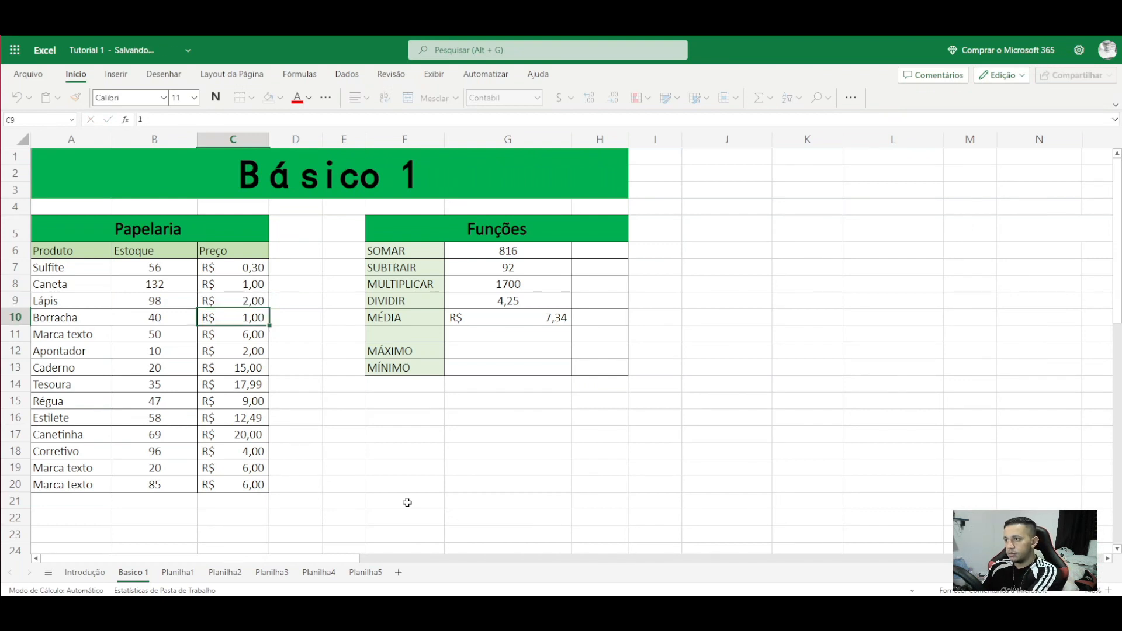
pyautogui.click(537, 316)
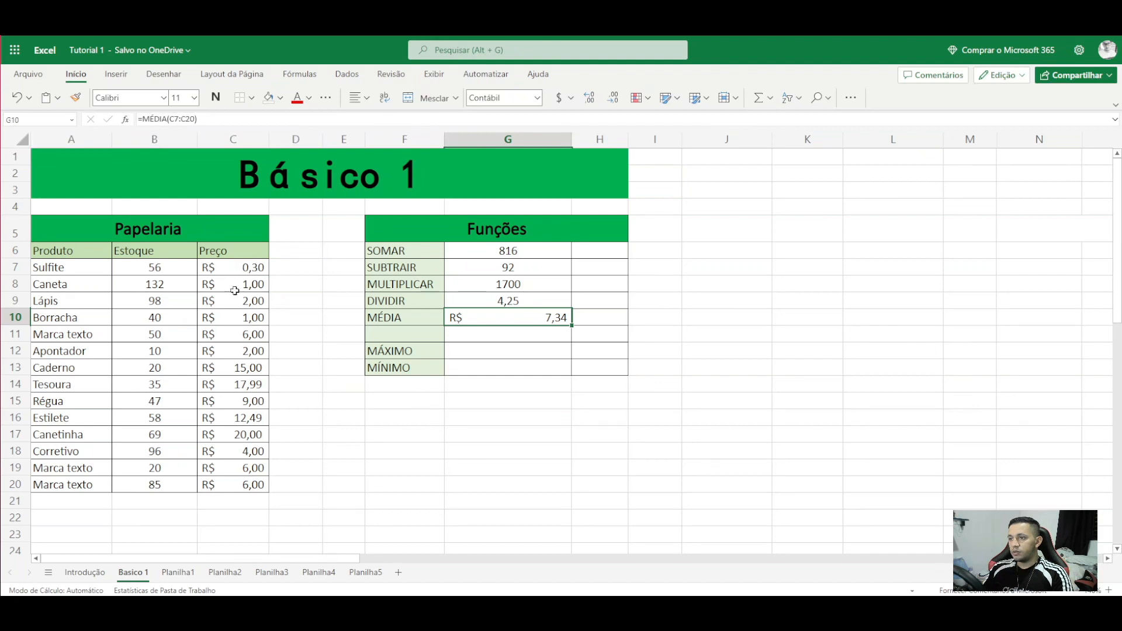
pyautogui.click(346, 406)
pyautogui.click(525, 318)
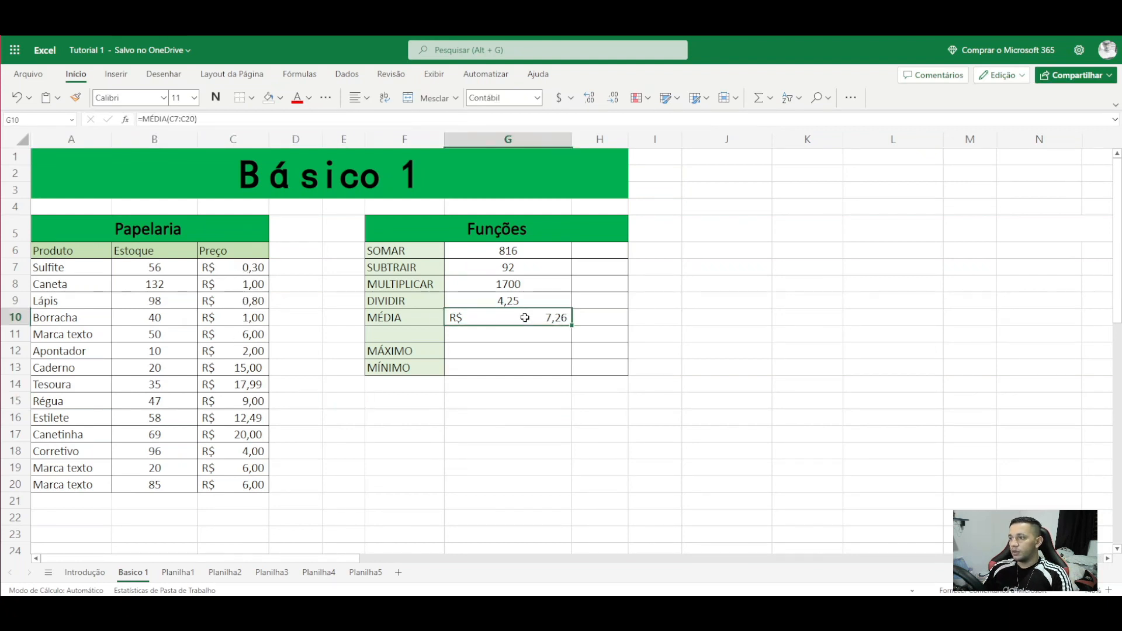
# Step: Find the highest price in G12 with =MÁXIMO(C7:C20) and check it against the Canetinha price in C17
pyautogui.click(467, 351)
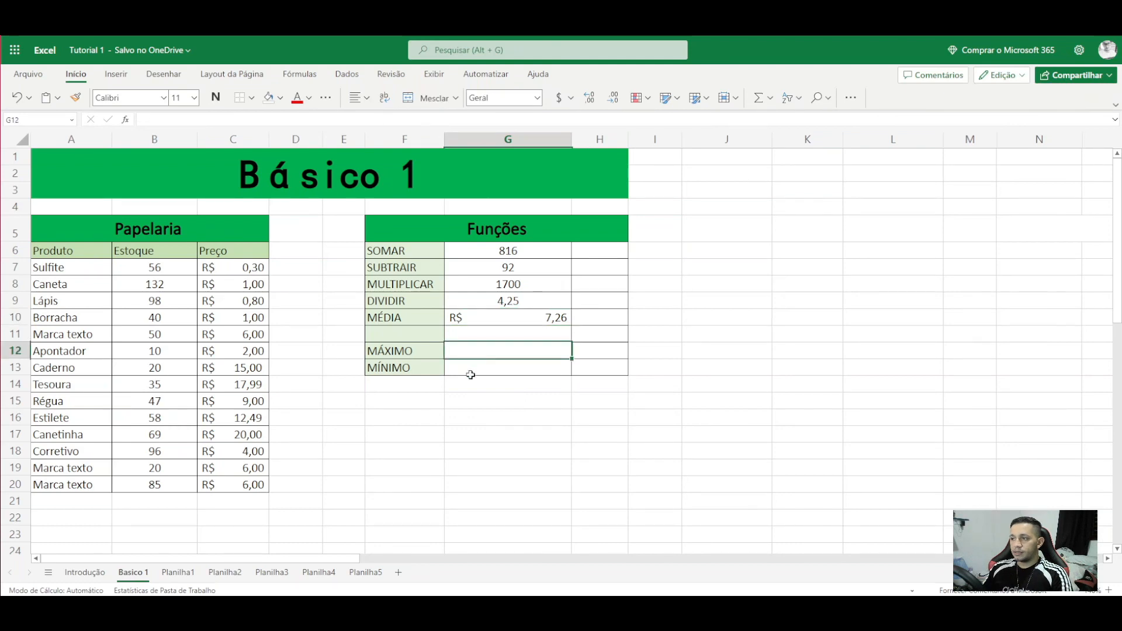
pyautogui.write('=')
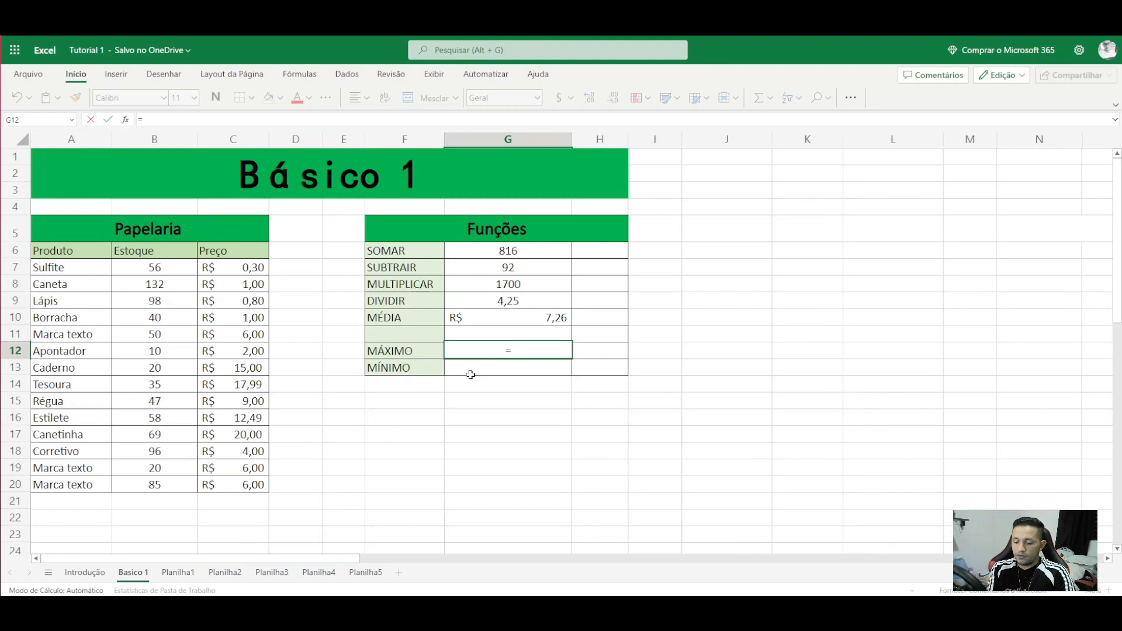
pyautogui.write('MÁX')
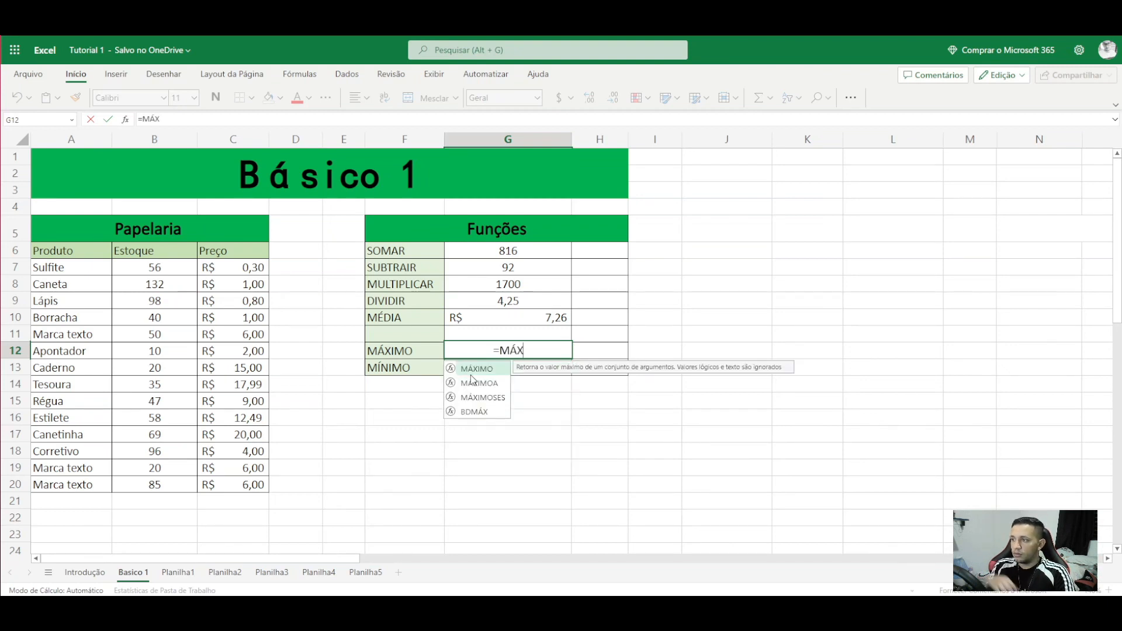
pyautogui.write('IM')
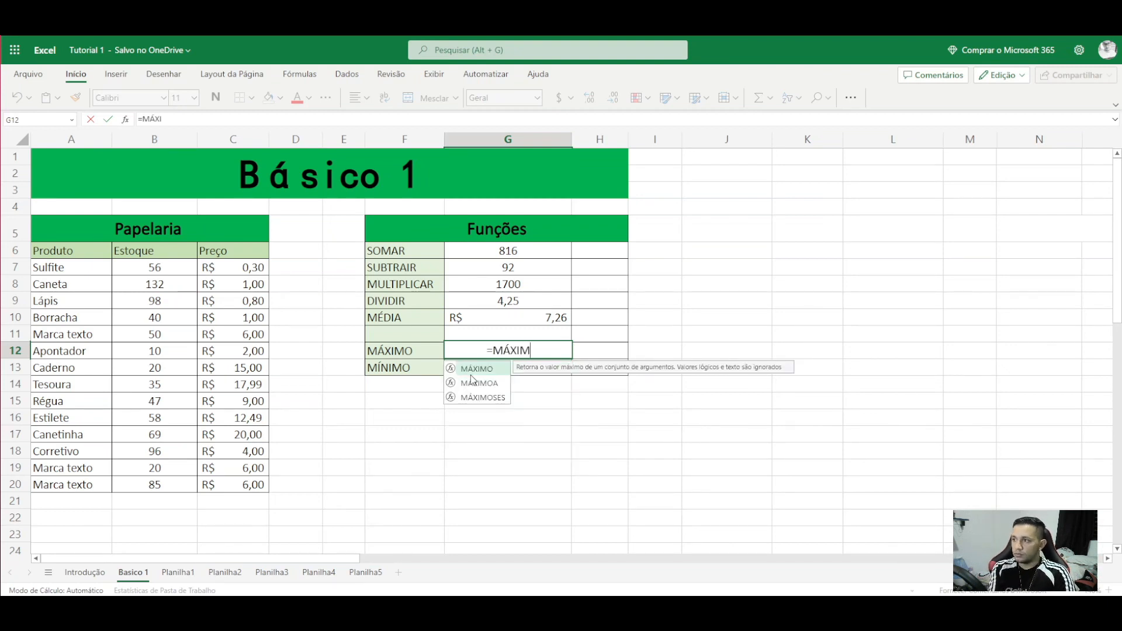
pyautogui.write('O(')
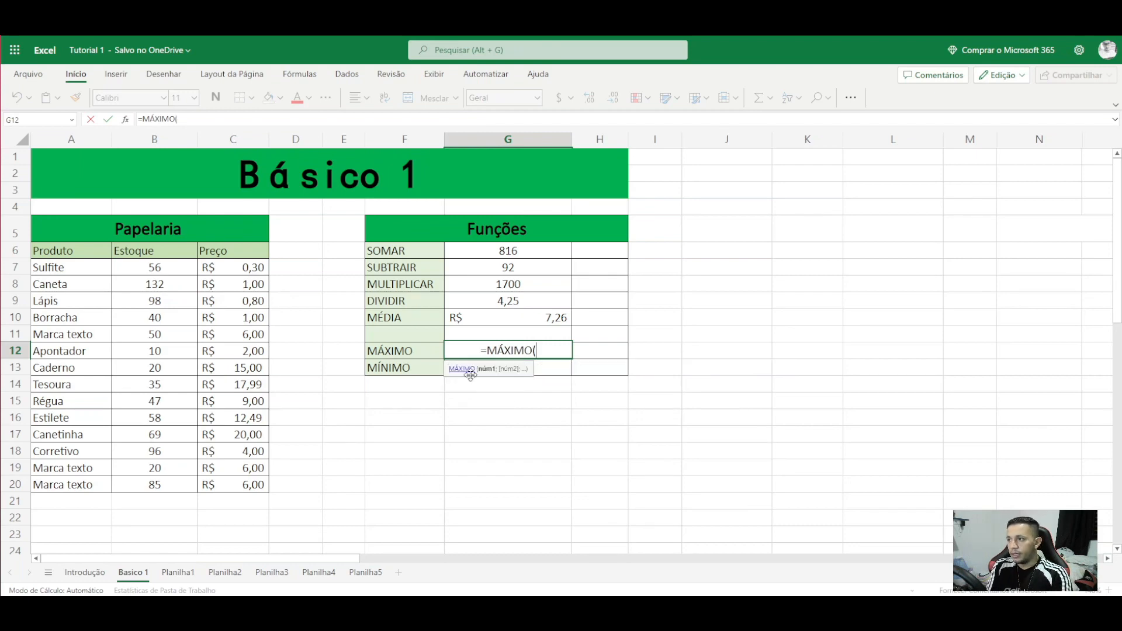
pyautogui.moveTo(244, 268); pyautogui.dragTo(249, 486)
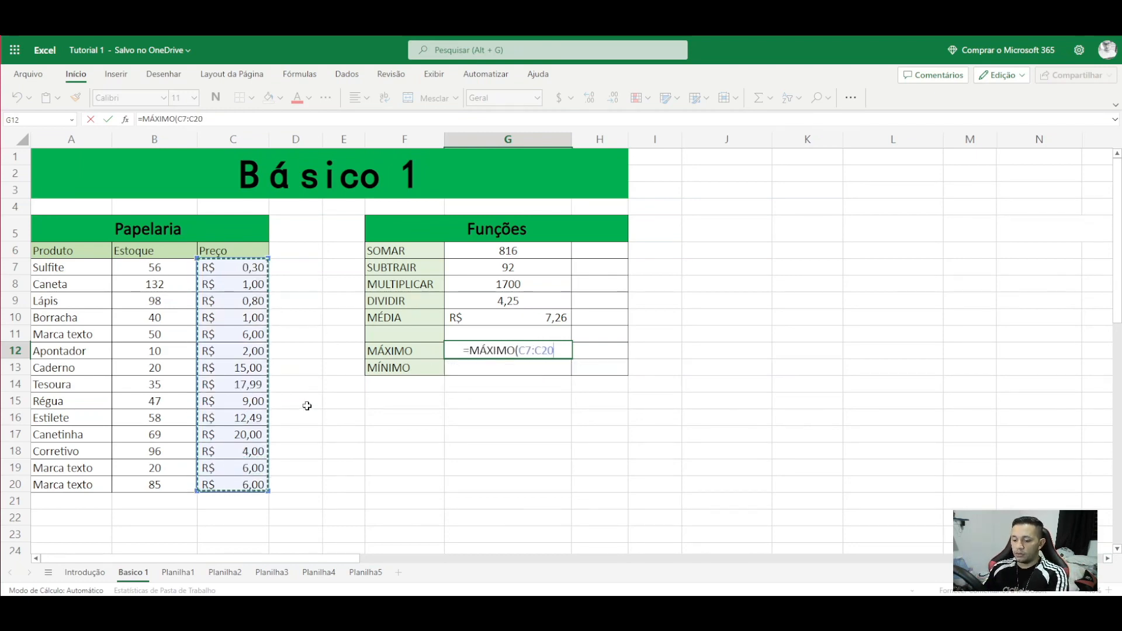
pyautogui.write(')')
pyautogui.press('Return')
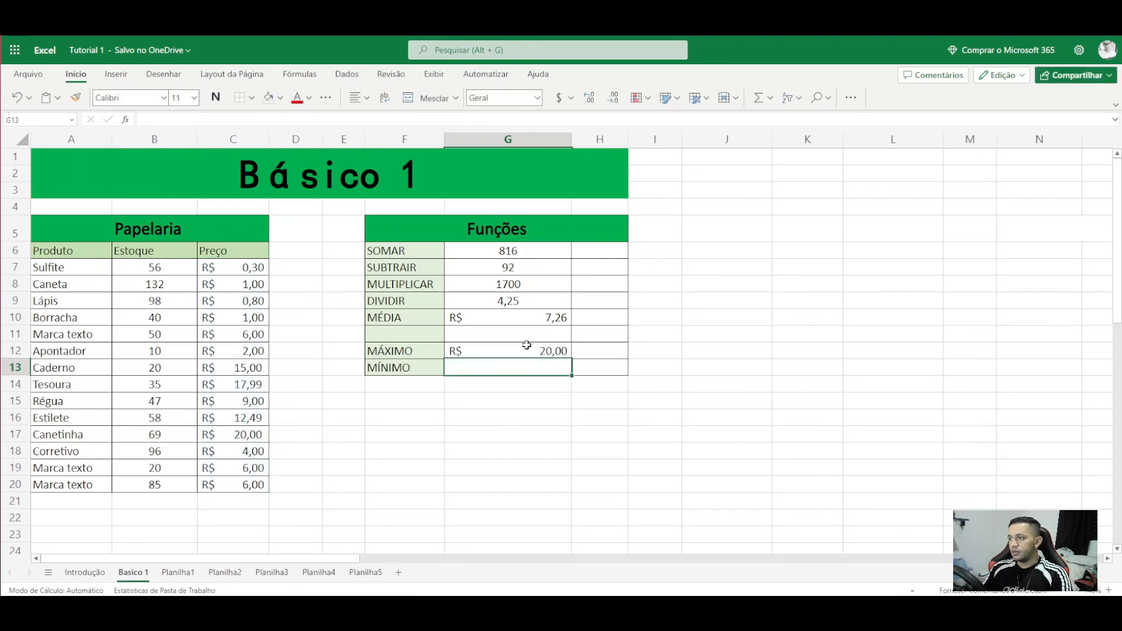
pyautogui.click(531, 354)
pyautogui.click(243, 434)
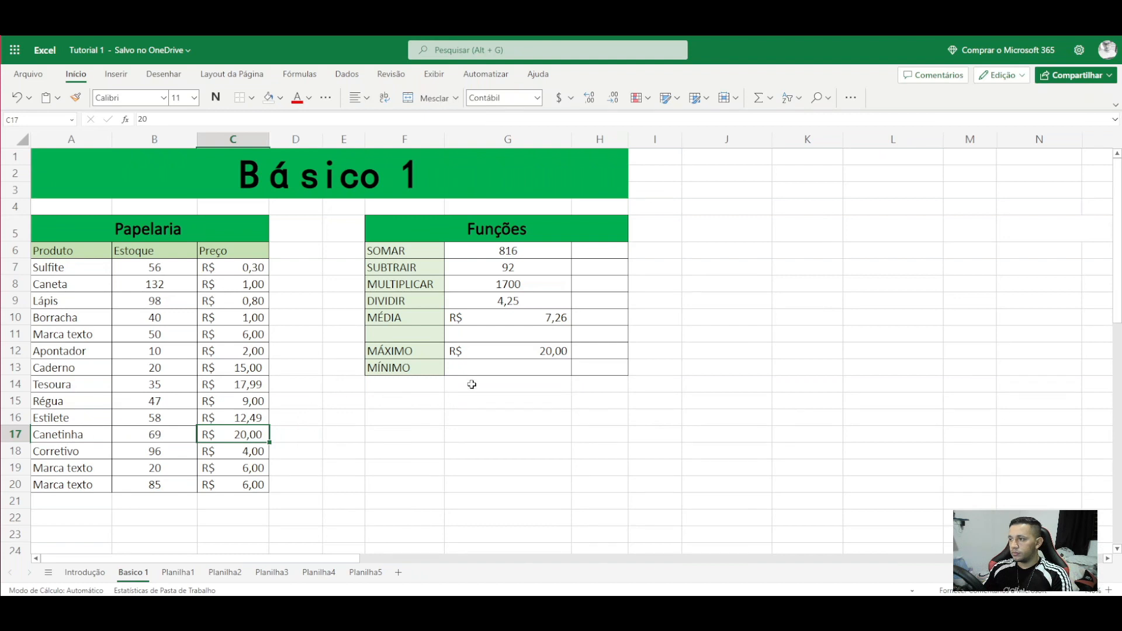
# Step: Find the lowest price in G13 with =MÍNIMO(C7:C20)
pyautogui.click(486, 374)
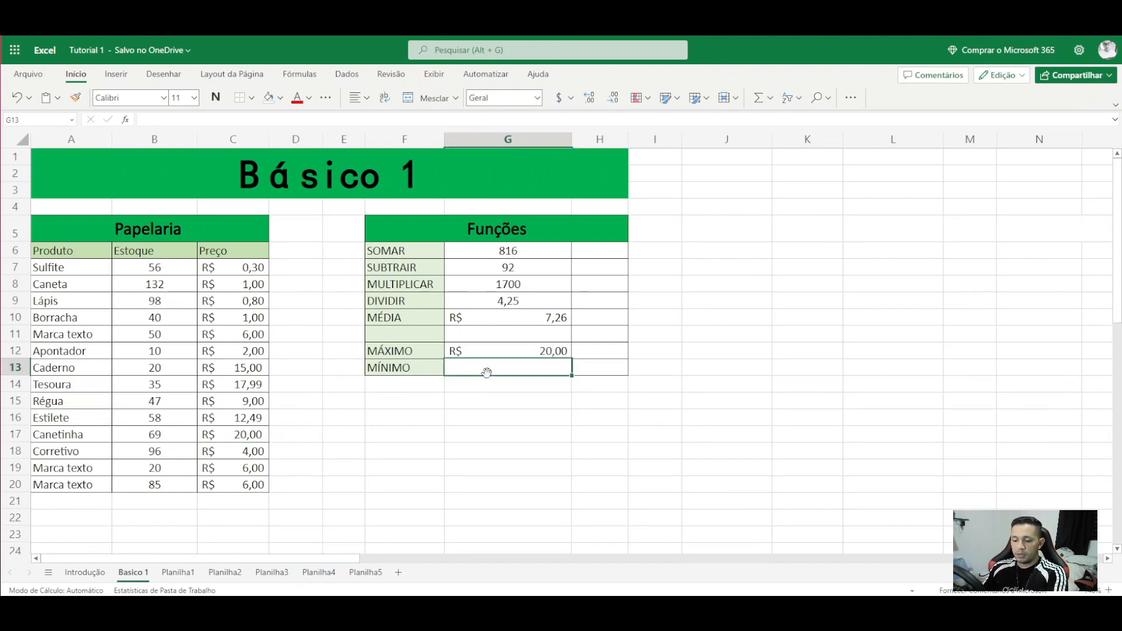
pyautogui.write('(')
pyautogui.press('BackSpace')
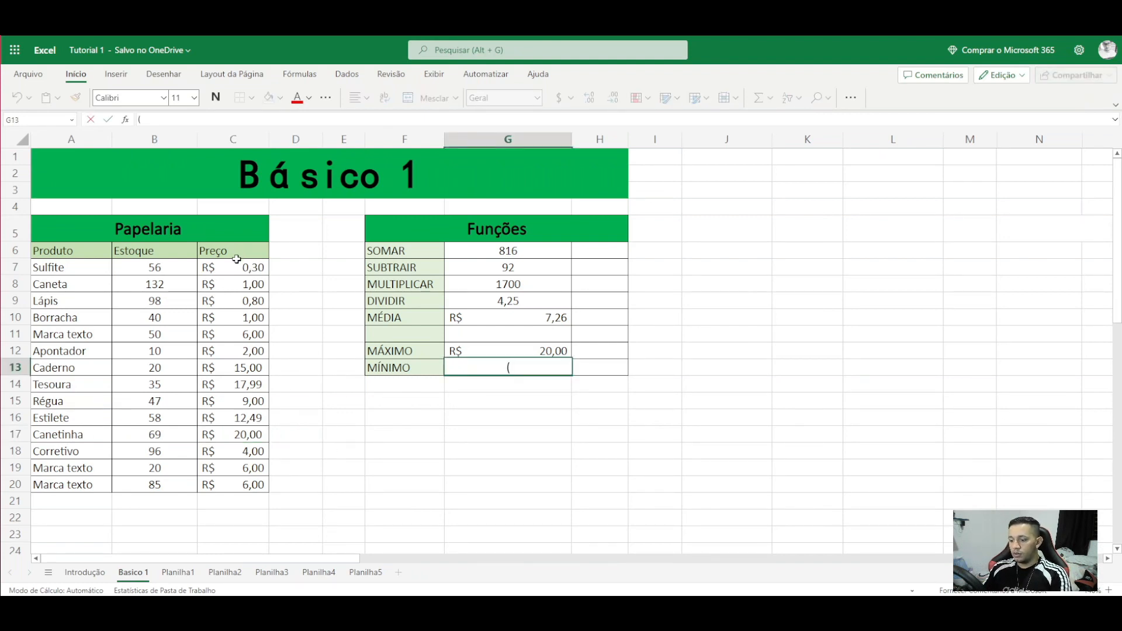
pyautogui.write('=')
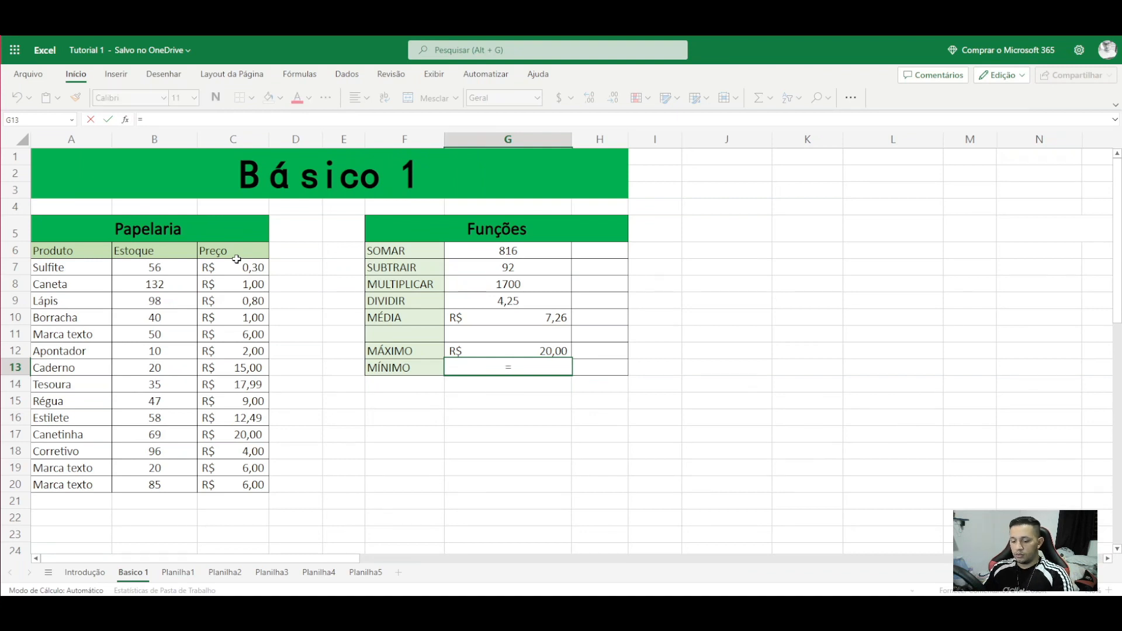
pyautogui.write('MÍ')
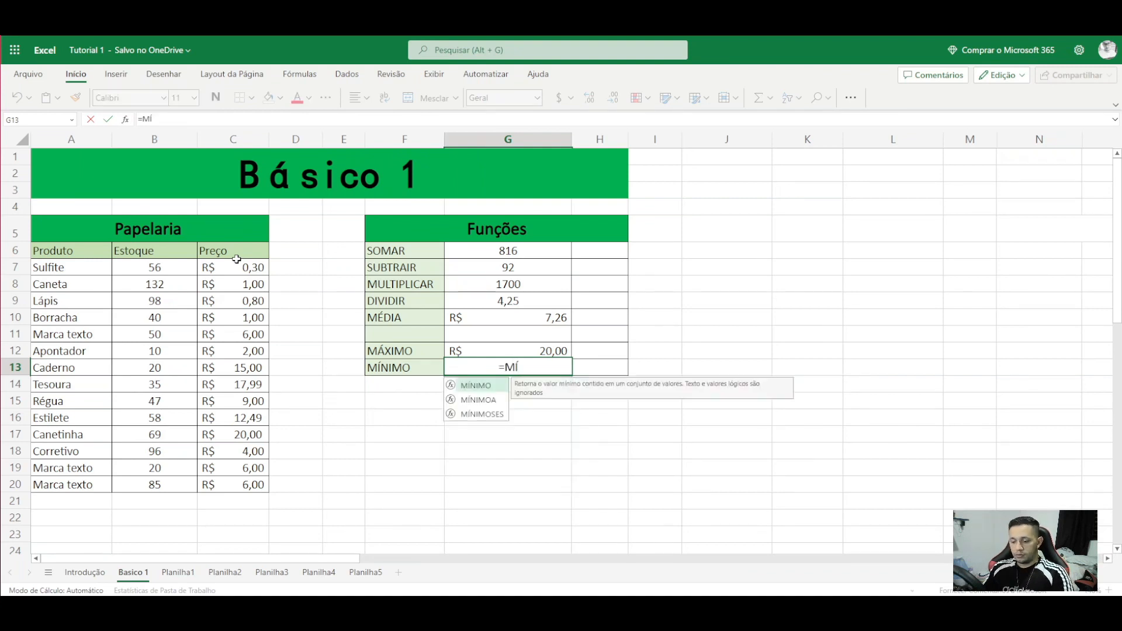
pyautogui.write('NIMO')
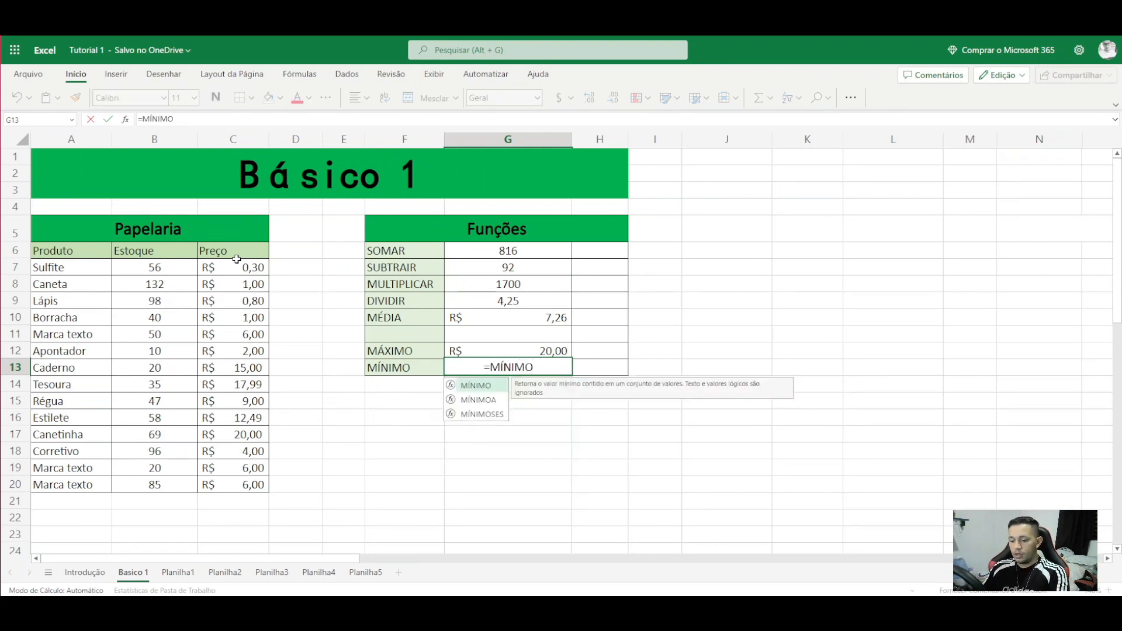
pyautogui.write('(')
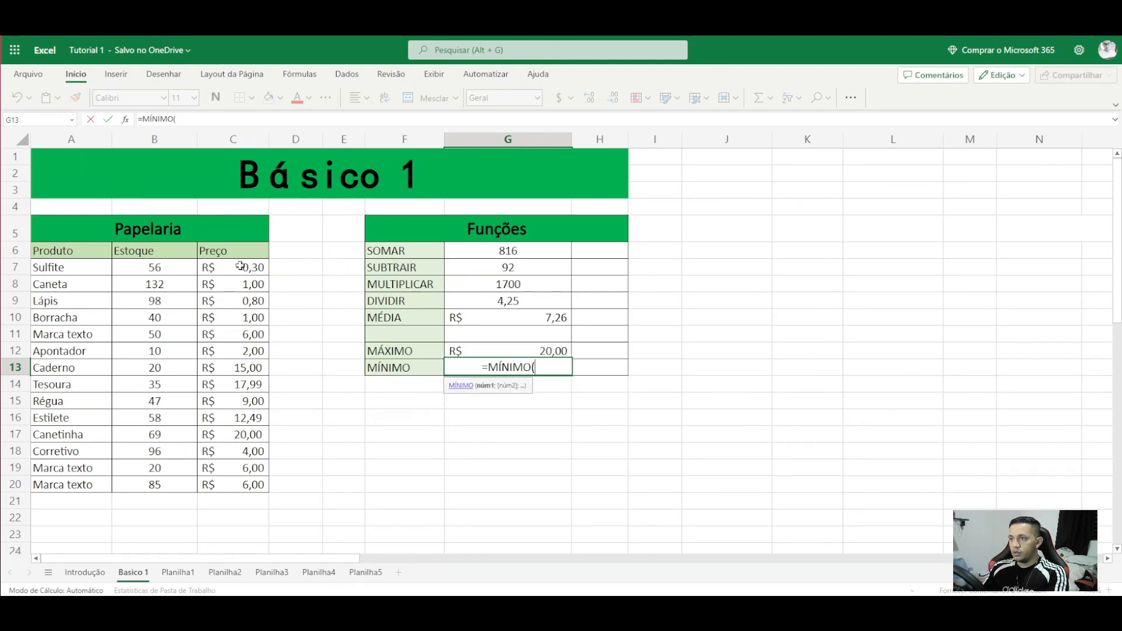
pyautogui.moveTo(240, 266); pyautogui.dragTo(239, 488)
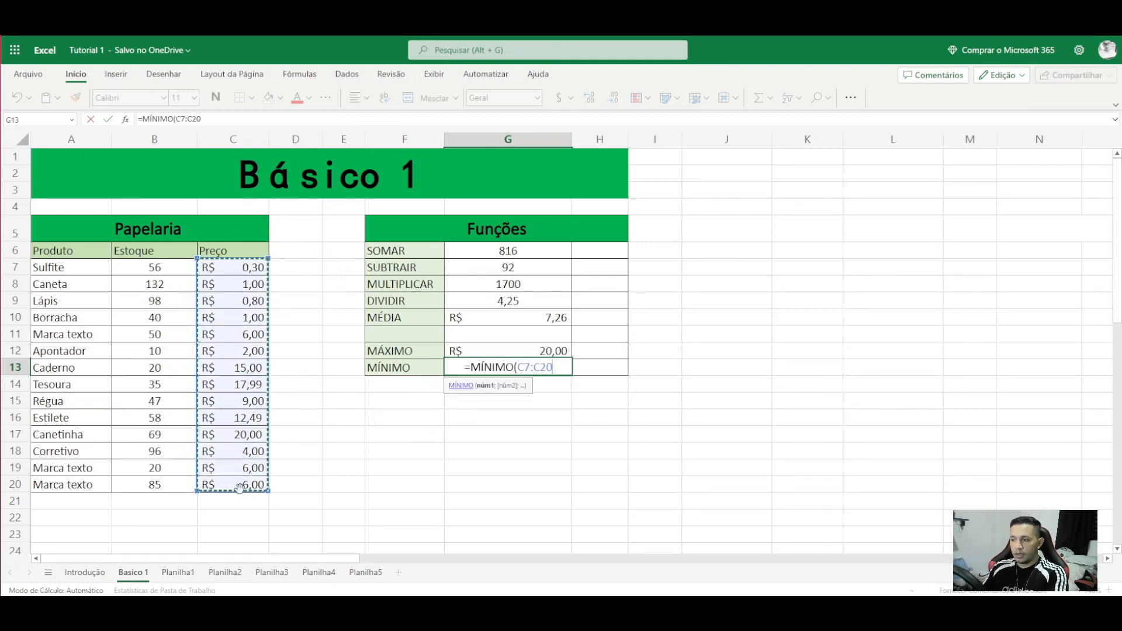
pyautogui.press('Return')
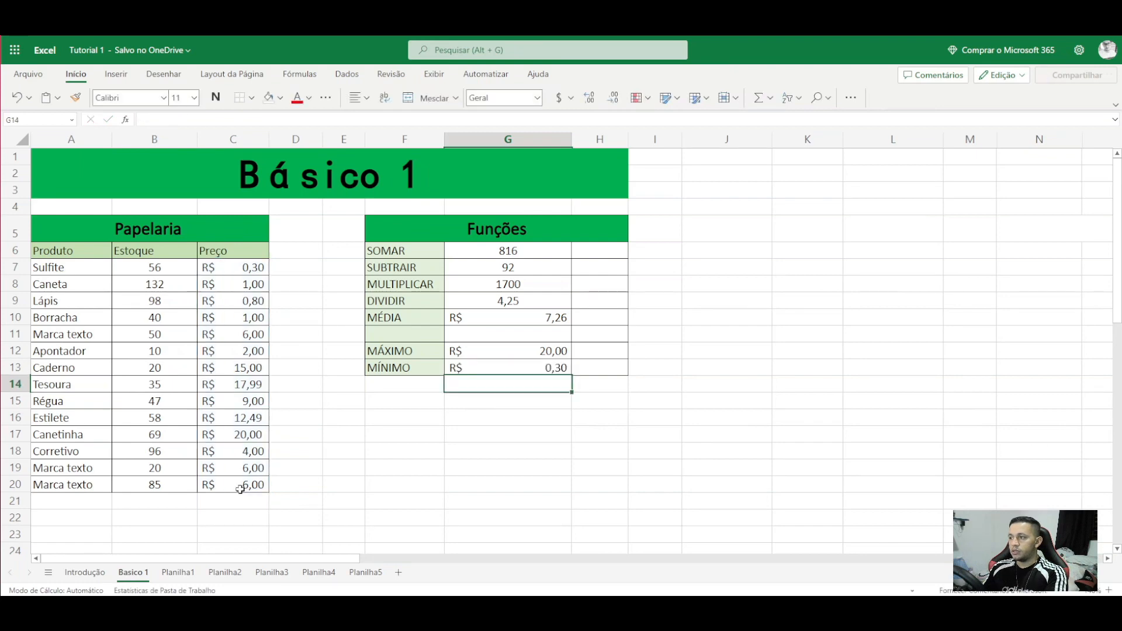
# Step: Compare the minimum in G13 with the Sulfite price in C7, and review the maximum and average formulas
pyautogui.click(566, 368)
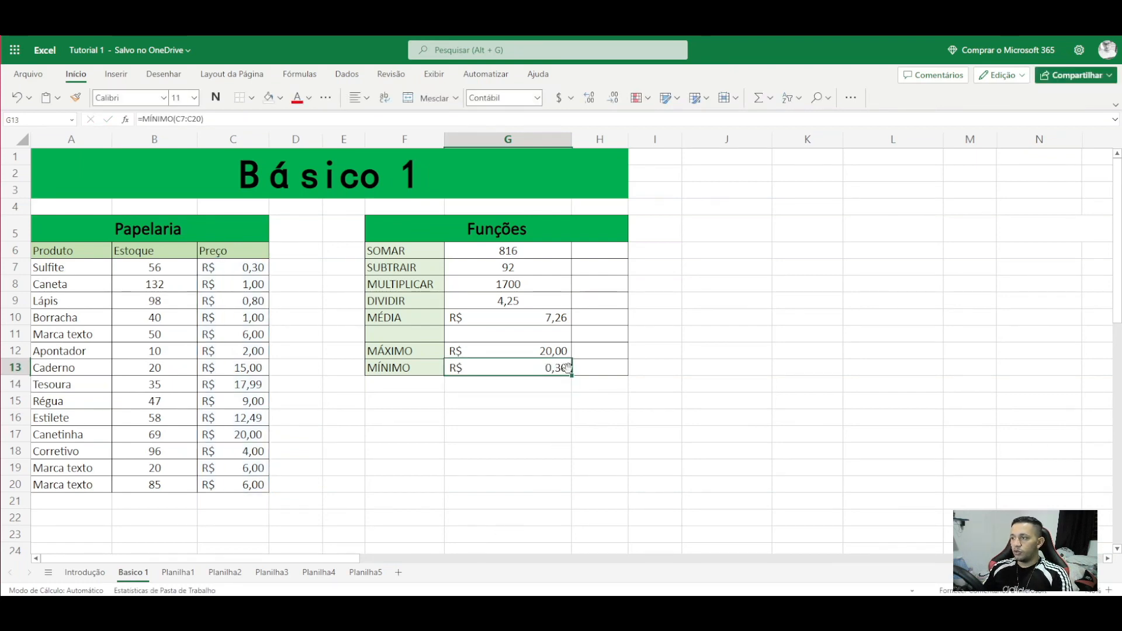
pyautogui.click(241, 268)
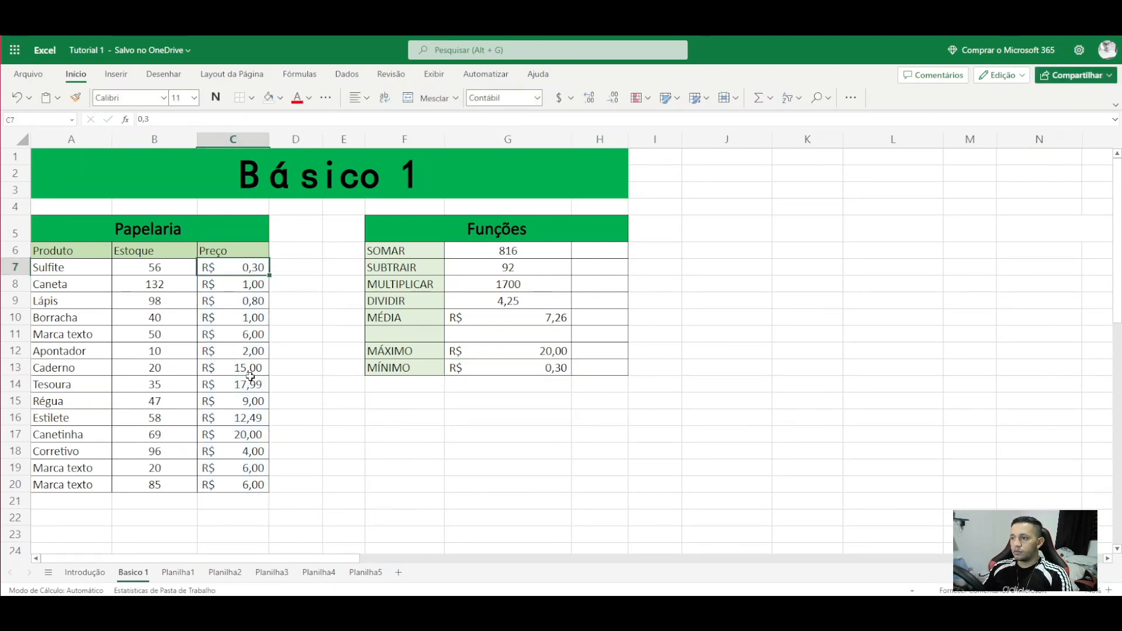
pyautogui.click(552, 354)
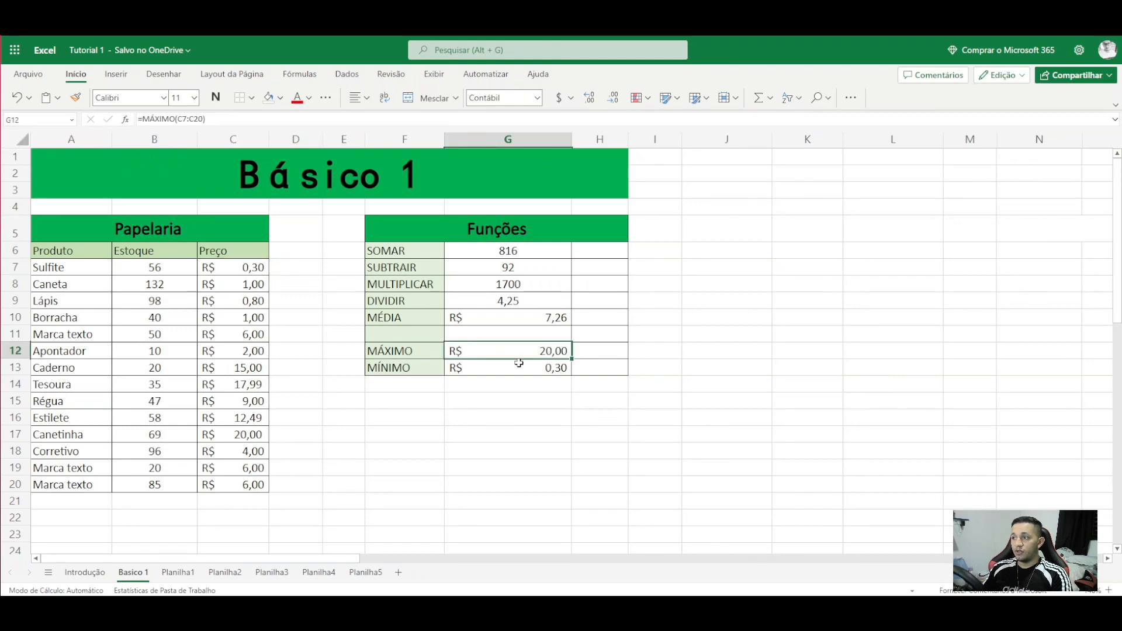
pyautogui.click(545, 318)
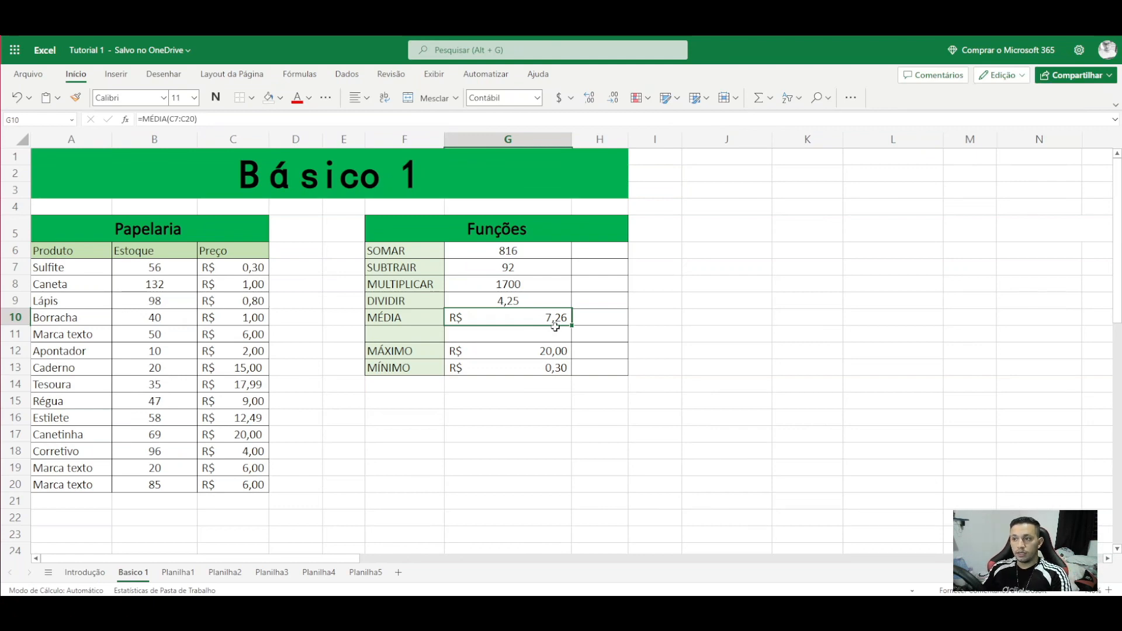
pyautogui.click(707, 318)
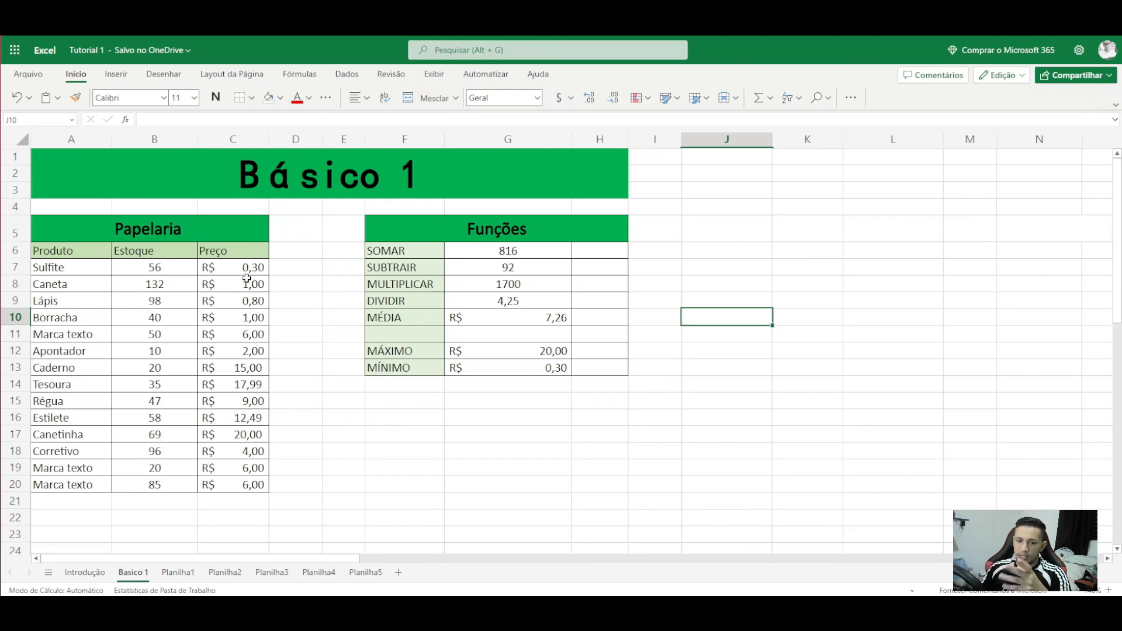
pyautogui.click(600, 335)
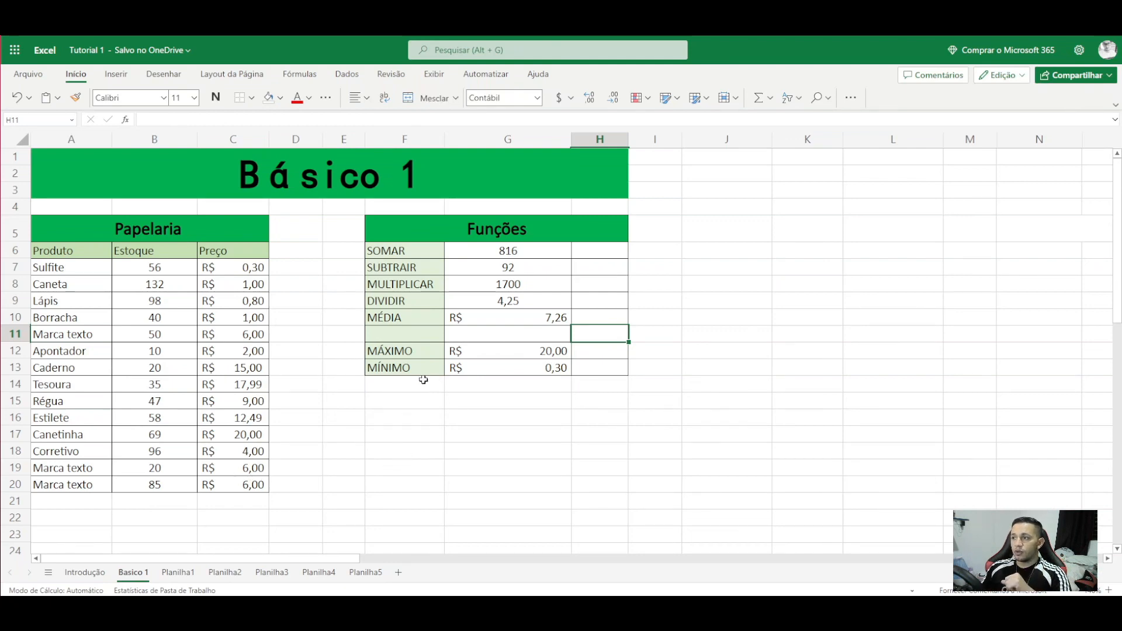
pyautogui.click(364, 385)
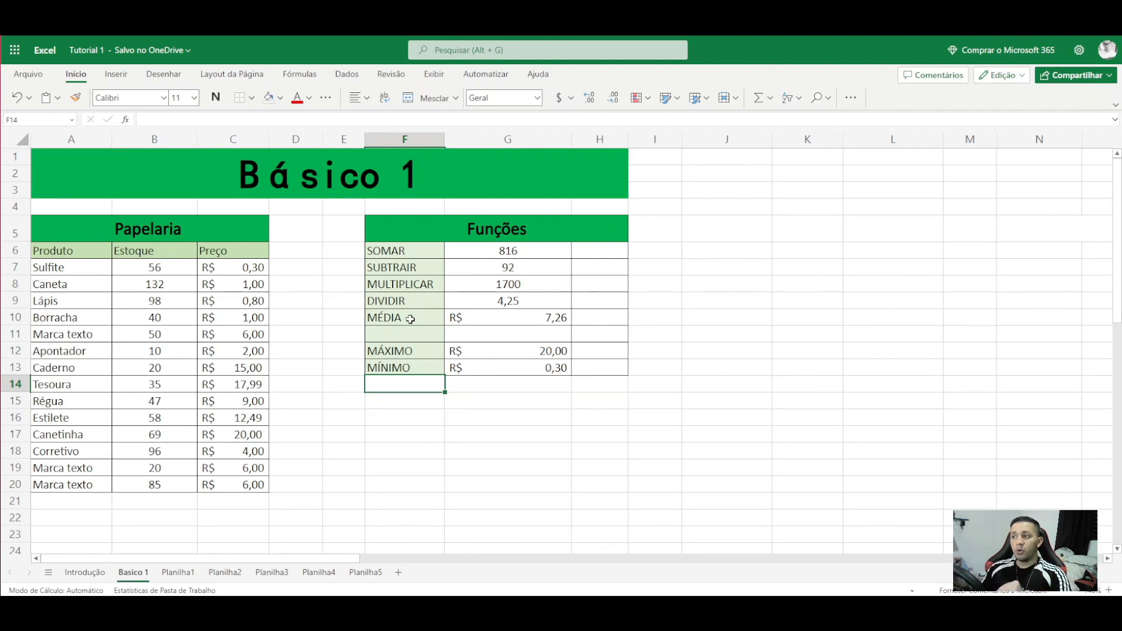
pyautogui.moveTo(424, 250); pyautogui.dragTo(481, 378)
pyautogui.click(475, 405)
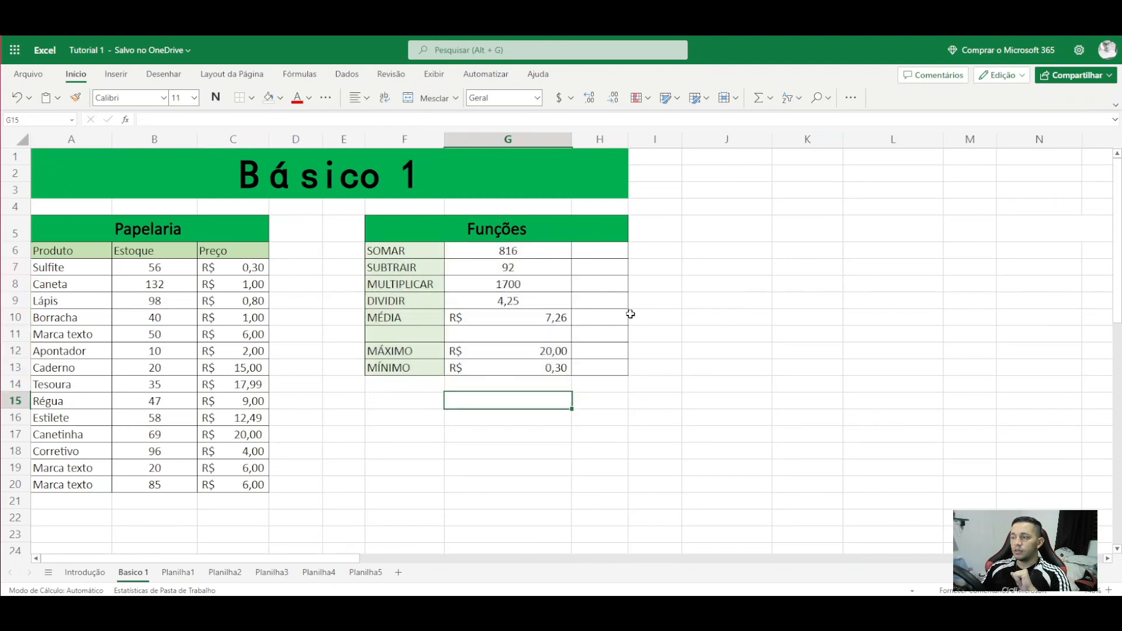